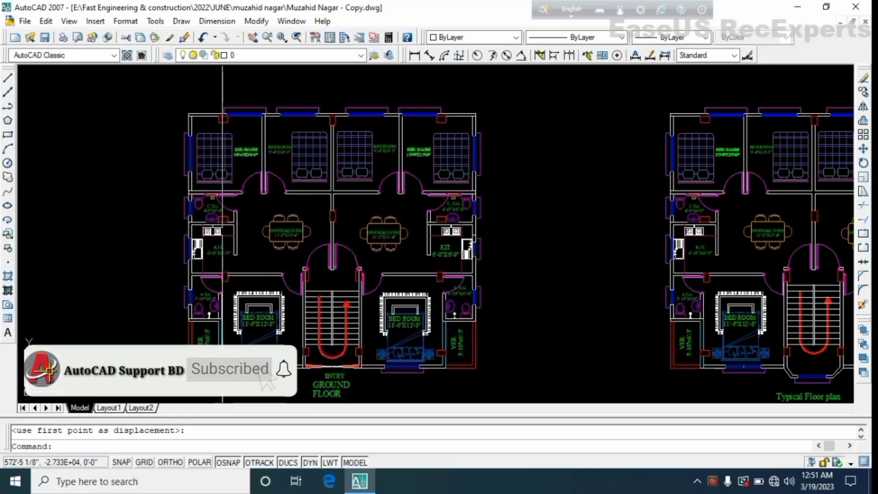
Select the four columns in the lowest row of the ground floor plan, from one verandah to the other
scroll(222, 374, up, 5)
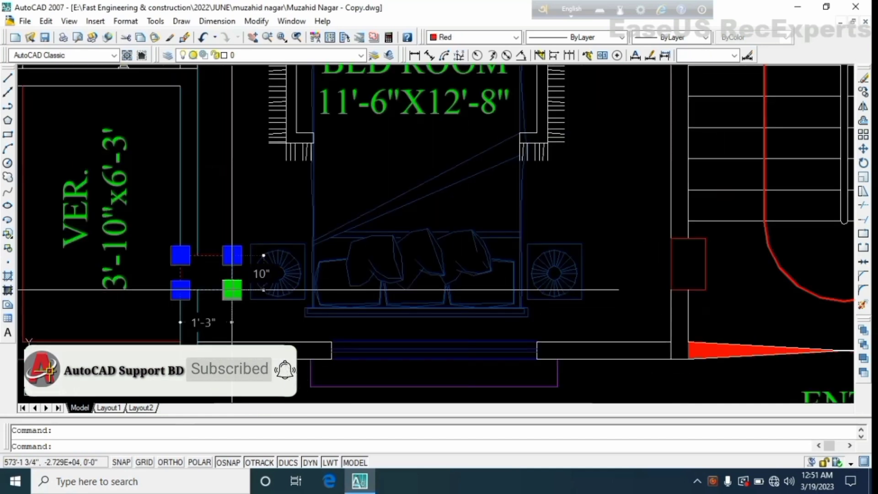
scroll(694, 278, down, 5)
scroll(695, 277, up, 5)
click(697, 278)
scroll(697, 279, down, 5)
scroll(693, 284, down, 5)
scroll(330, 304, up, 5)
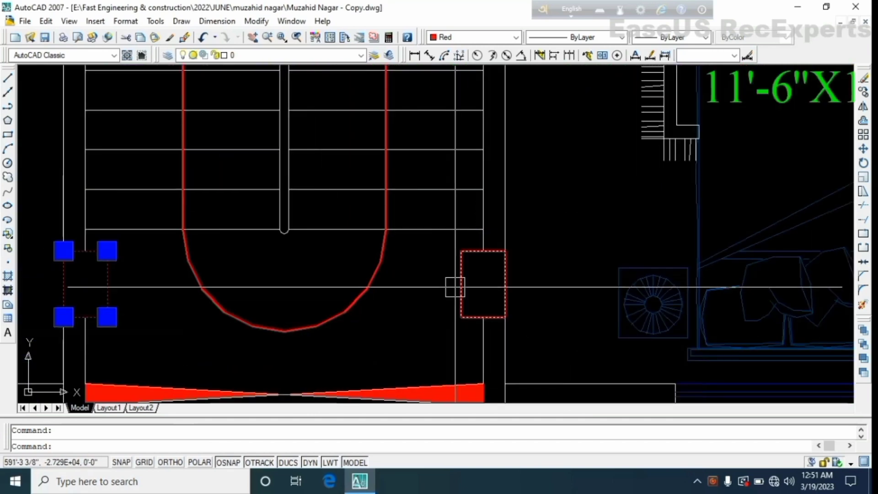
scroll(476, 307, down, 5)
scroll(548, 286, up, 6)
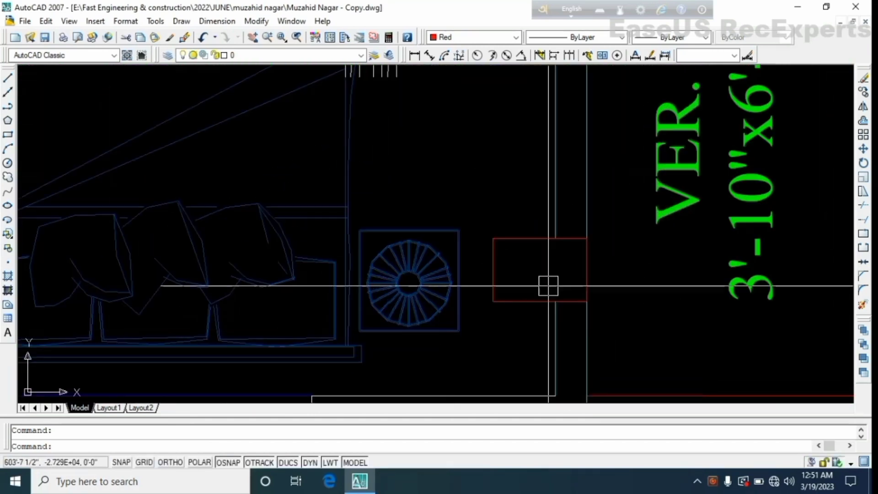
Add the remaining columns of the ground floor plan's upper rows to the selection
scroll(521, 299, down, 5)
scroll(351, 259, up, 5)
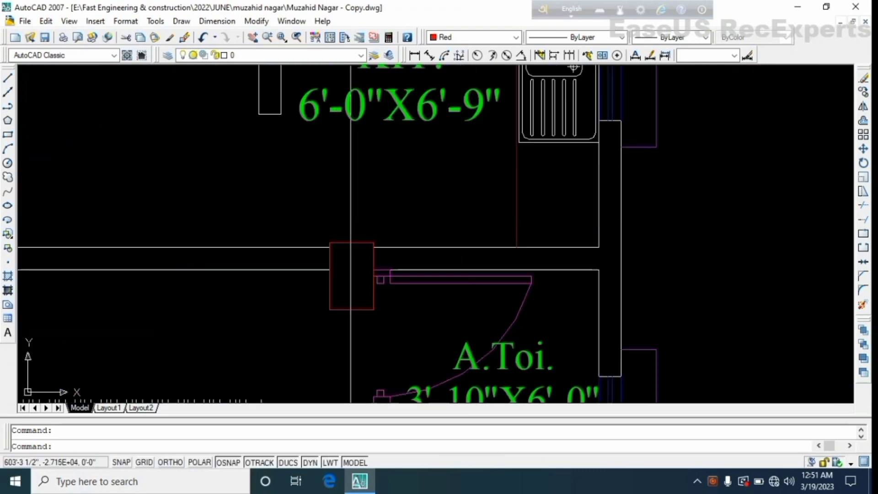
scroll(354, 247, down, 5)
scroll(251, 266, up, 6)
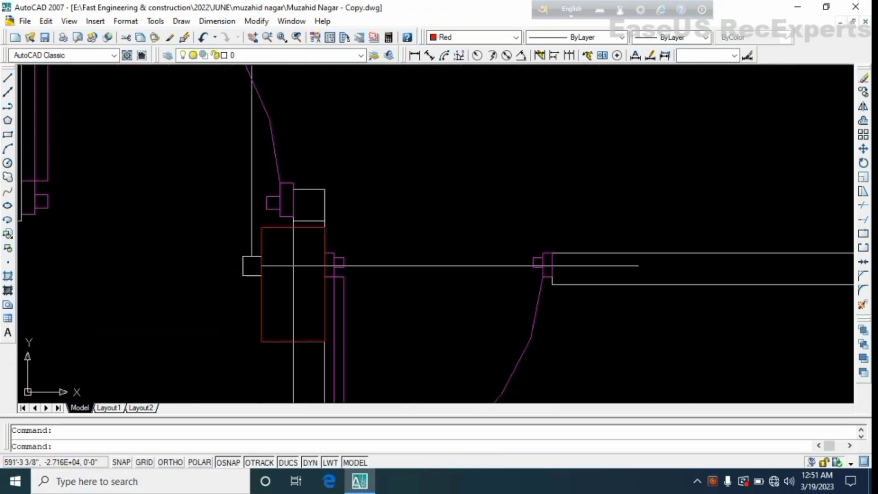
scroll(254, 265, down, 5)
scroll(255, 264, up, 6)
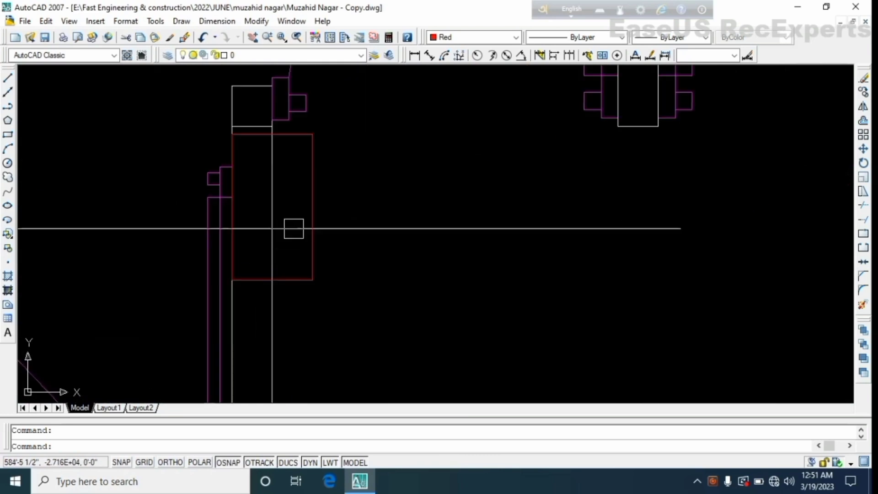
scroll(303, 222, down, 5)
mouse_move(38, 260)
middle_down()
mouse_move(198, 258)
mouse_move(237, 343)
middle_up()
scroll(198, 256, up, 3)
scroll(237, 264, down, 8)
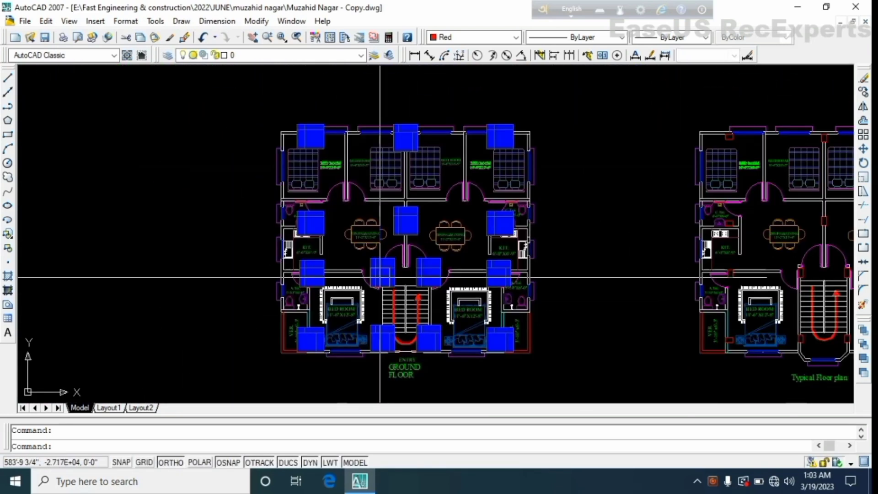
Check the ground floor plan, including the columns beside the stair, to see that every column is selected
scroll(305, 165, up, 5)
scroll(295, 176, down, 3)
scroll(366, 217, down, 2)
middle_drag(438, 337, 387, 293)
scroll(394, 333, up, 3)
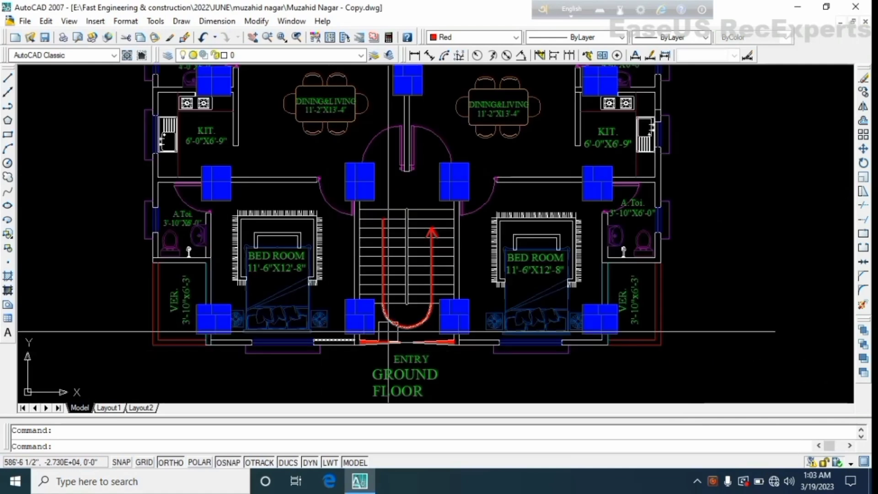
scroll(471, 325, up, 6)
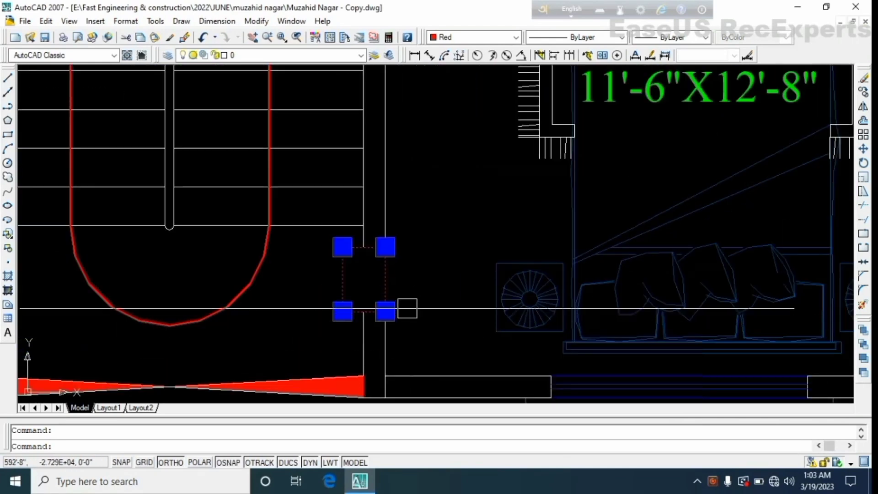
scroll(425, 314, down, 6)
middle_drag(360, 225, 331, 264)
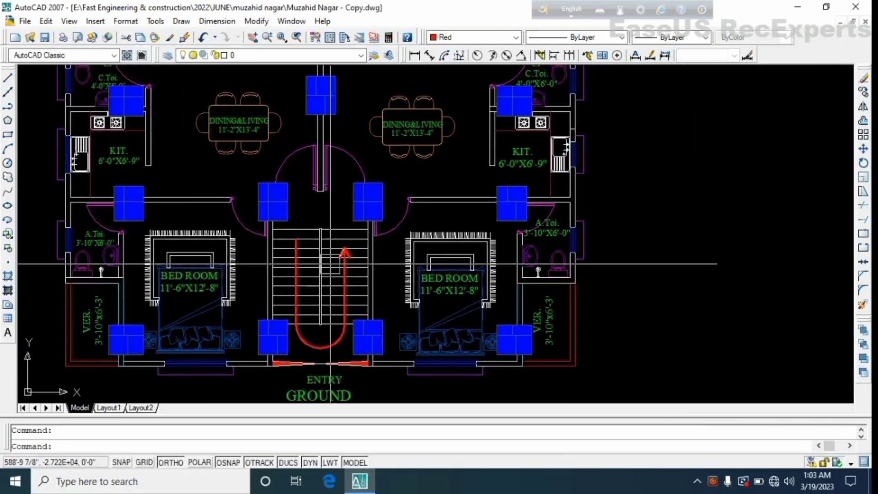
scroll(338, 262, down, 4)
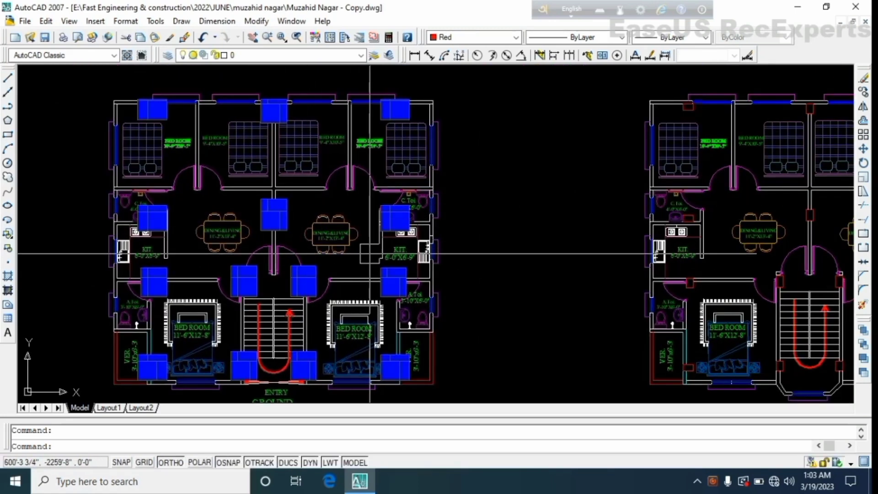
Copy the selected columns from the top-right column's upper right corner about 372' horizontally to the empty area beyond the section drawing
text(CO)
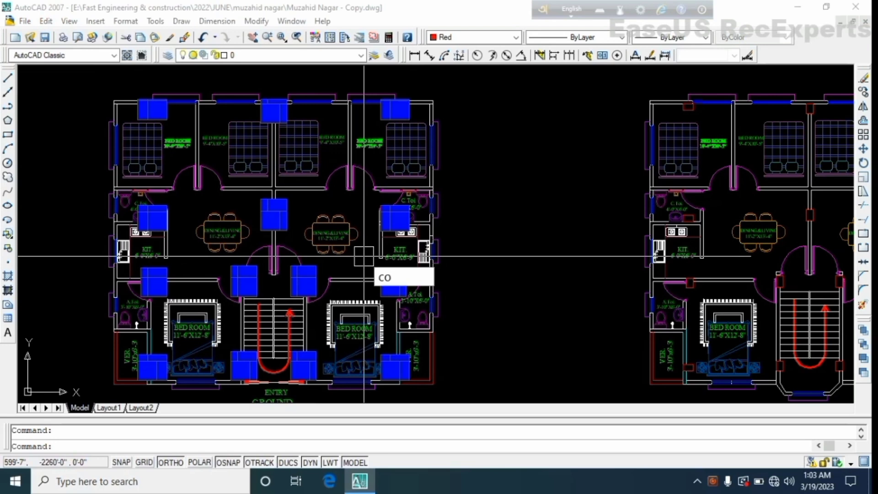
key(Return)
mouse_move(242, 145)
middle_down()
mouse_move(199, 241)
mouse_move(199, 257)
mouse_move(238, 257)
middle_up()
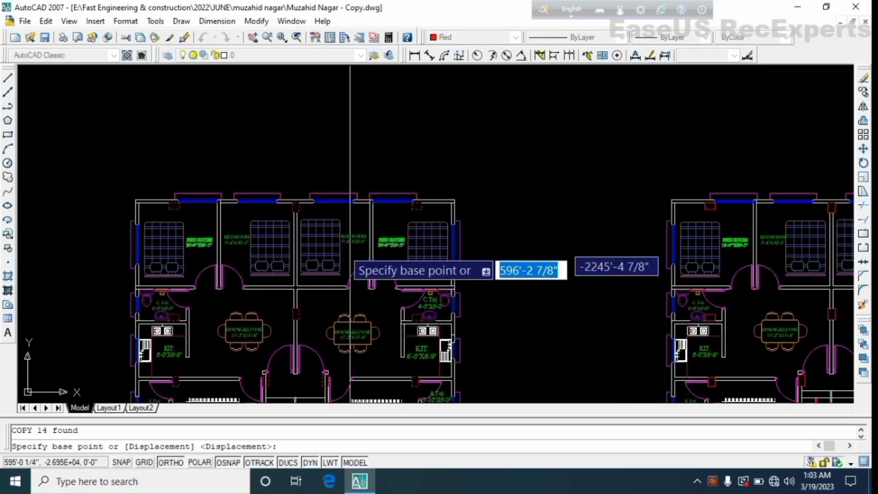
scroll(426, 210, up, 2)
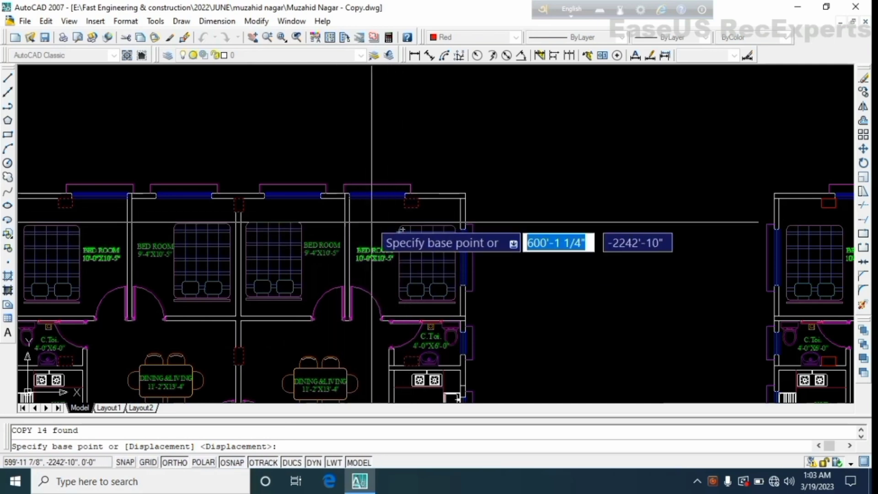
scroll(391, 212, up, 3)
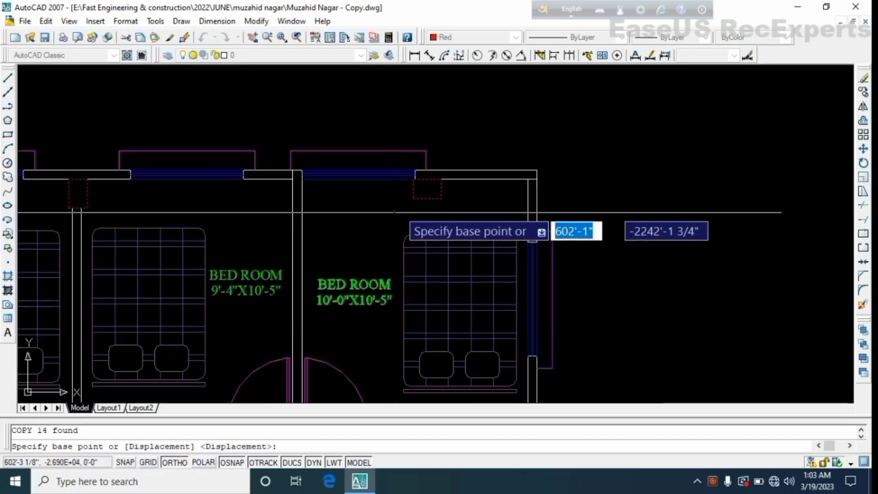
click(441, 179)
scroll(412, 275, down, 8)
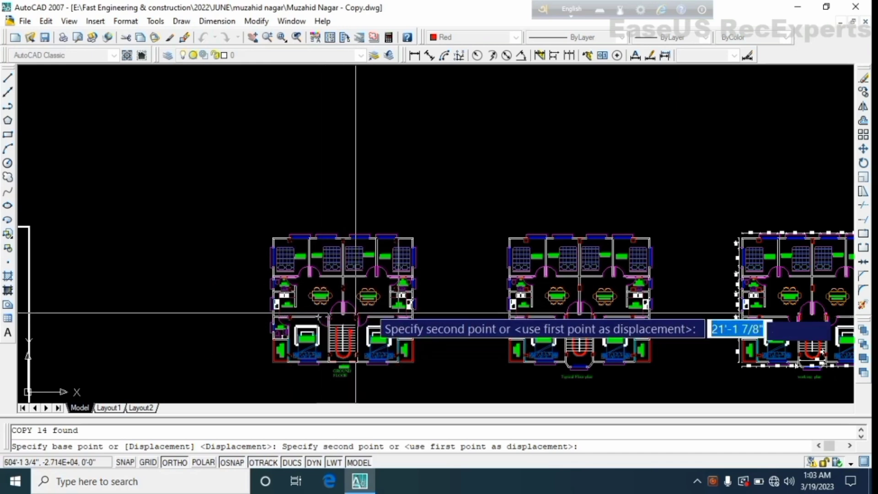
middle_drag(462, 295, 243, 296)
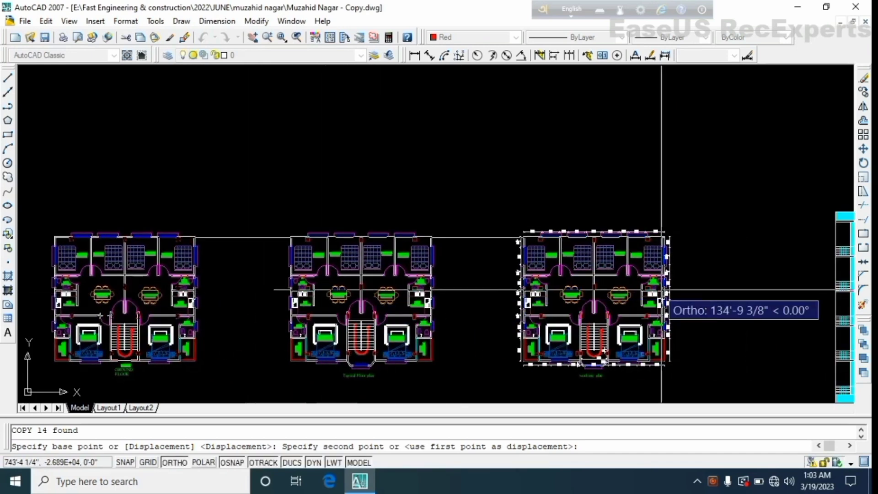
middle_drag(662, 289, 252, 289)
scroll(319, 294, down, 5)
scroll(451, 291, up, 3)
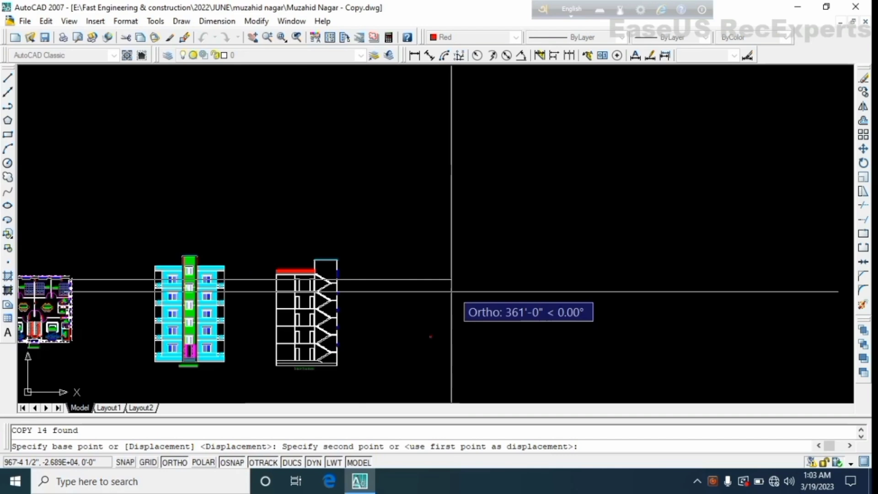
scroll(466, 292, up, 4)
click(464, 291)
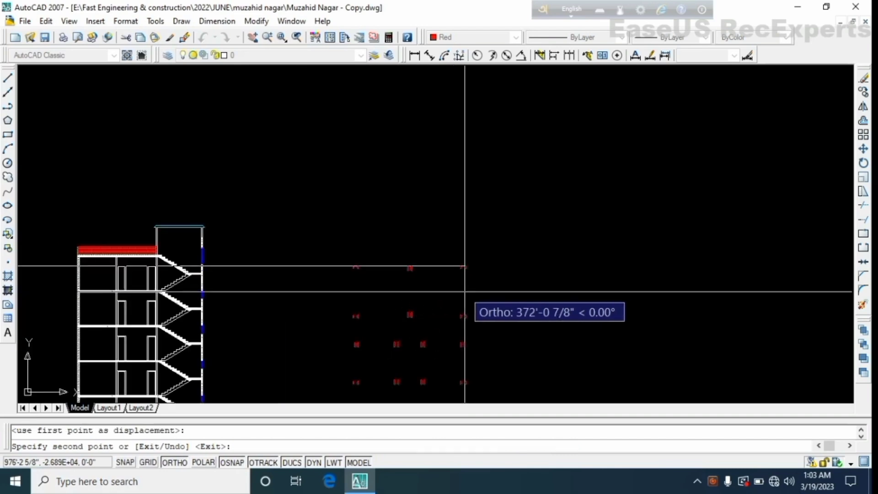
key(Escape)
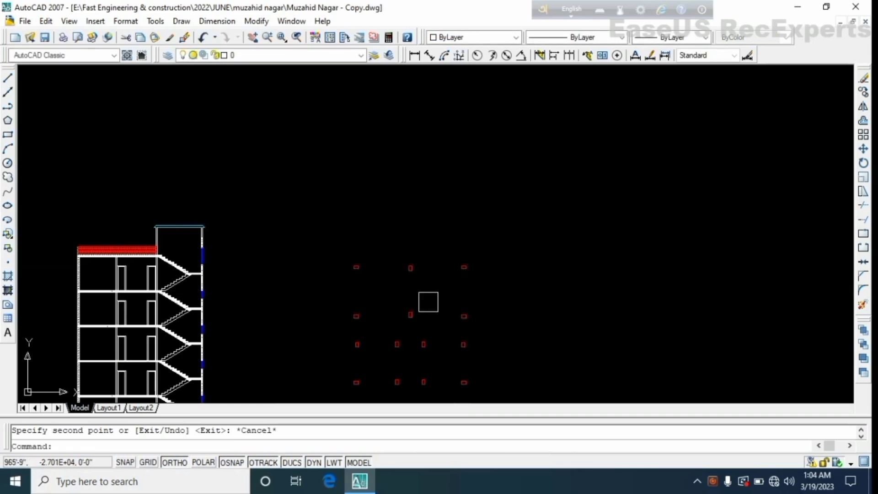
Draw a vertical construction line through the midpoints of the copied top-left column's upper and lower edges
scroll(405, 242, up, 4)
scroll(413, 262, down, 3)
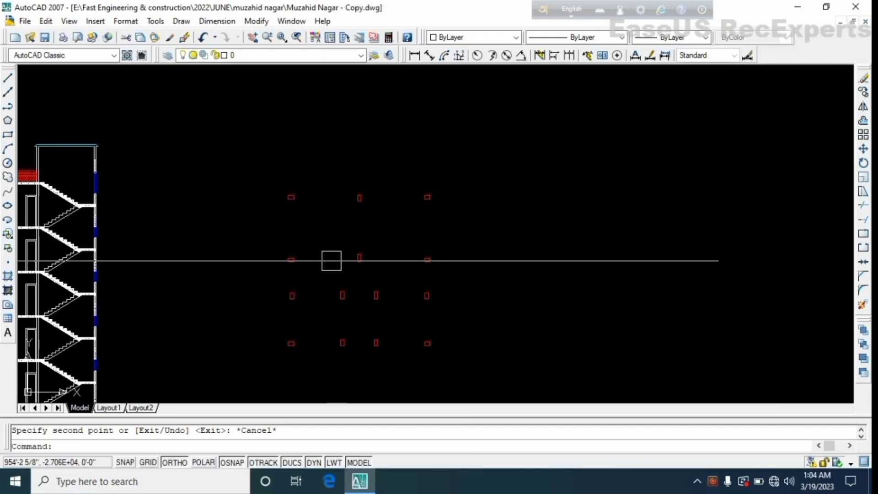
middle_drag(331, 260, 333, 239)
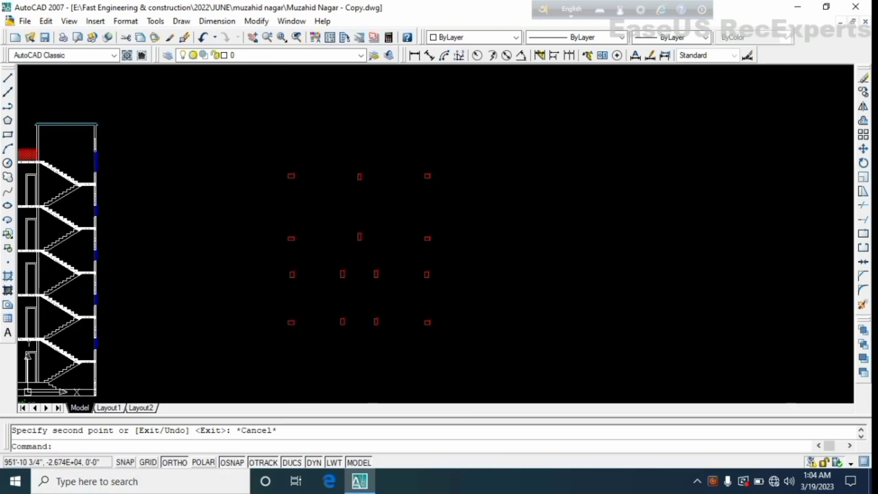
click(8, 94)
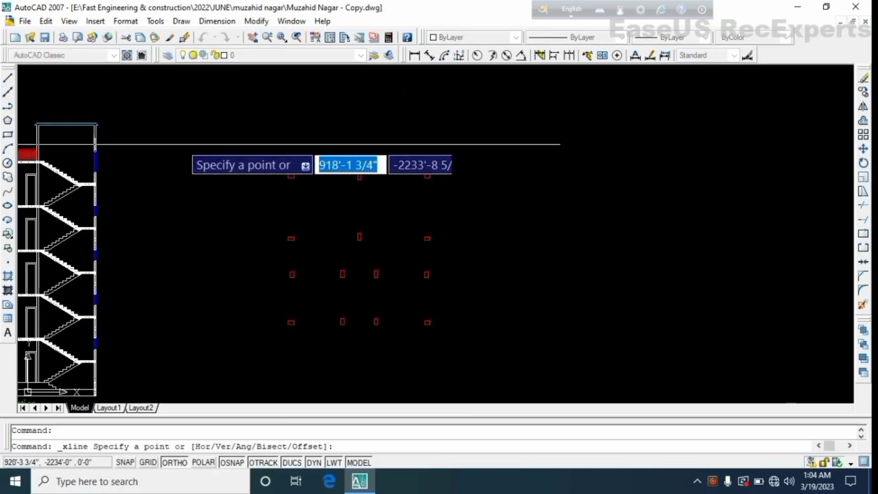
scroll(298, 178, up, 5)
scroll(295, 122, up, 3)
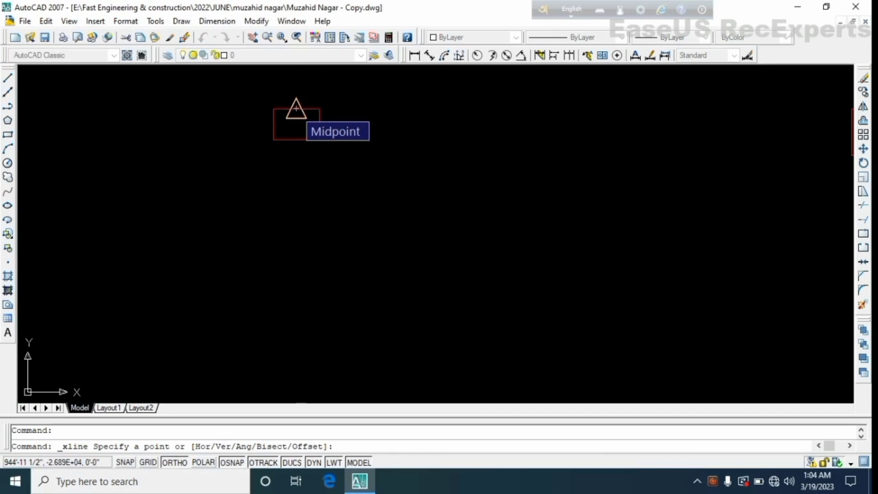
click(297, 108)
click(295, 142)
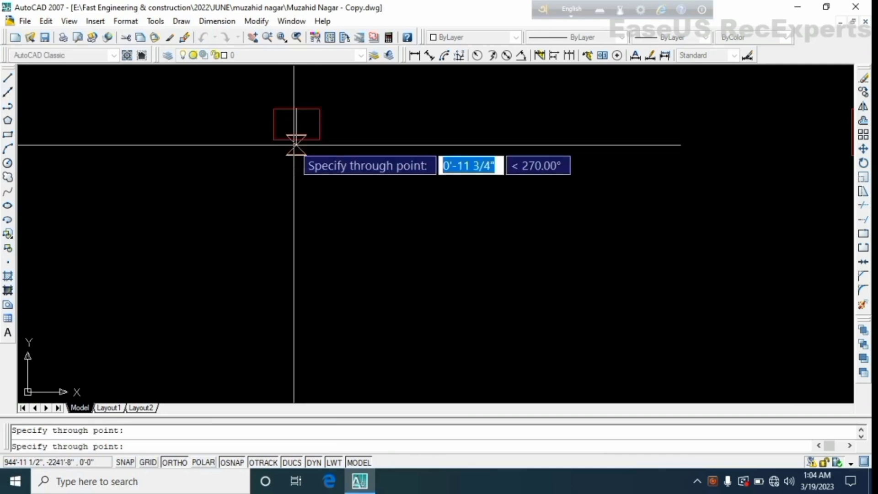
key(Return)
Draw a horizontal construction line through the midpoints of the copied top-left column's two side edges
scroll(295, 144, down, 6)
scroll(306, 171, up, 6)
middle_drag(286, 296, 296, 185)
scroll(298, 185, up, 8)
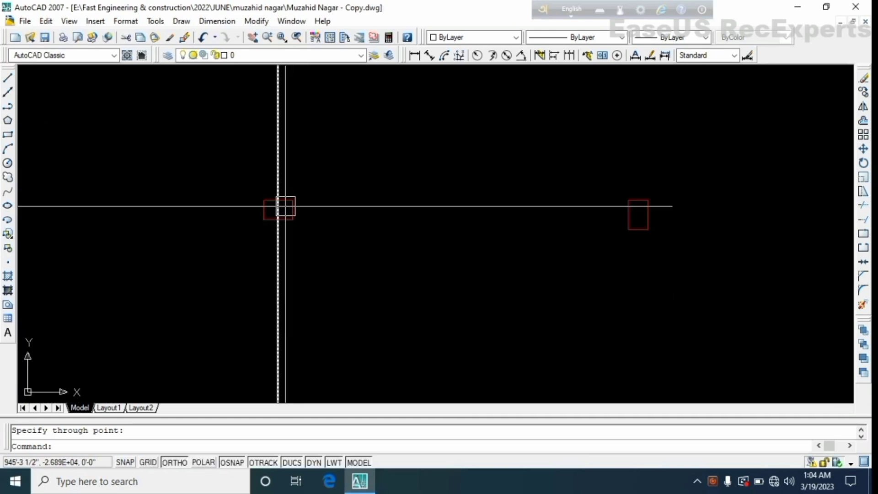
key(Return)
scroll(302, 203, up, 5)
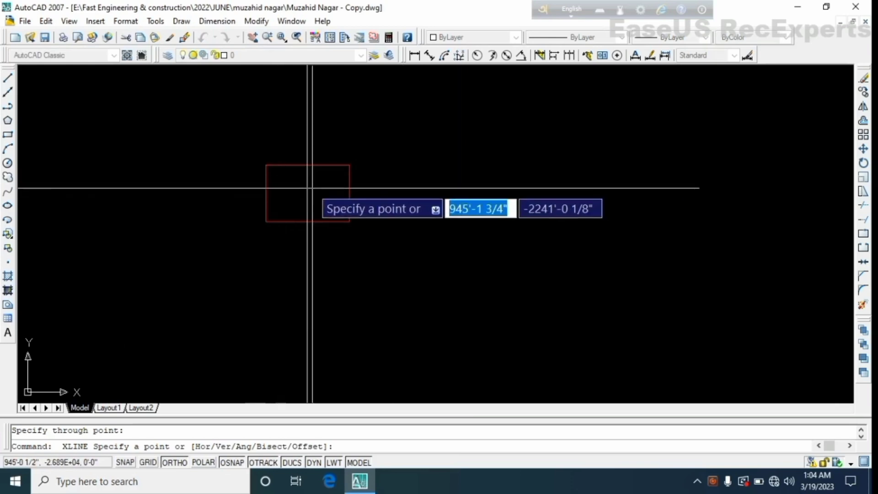
click(265, 193)
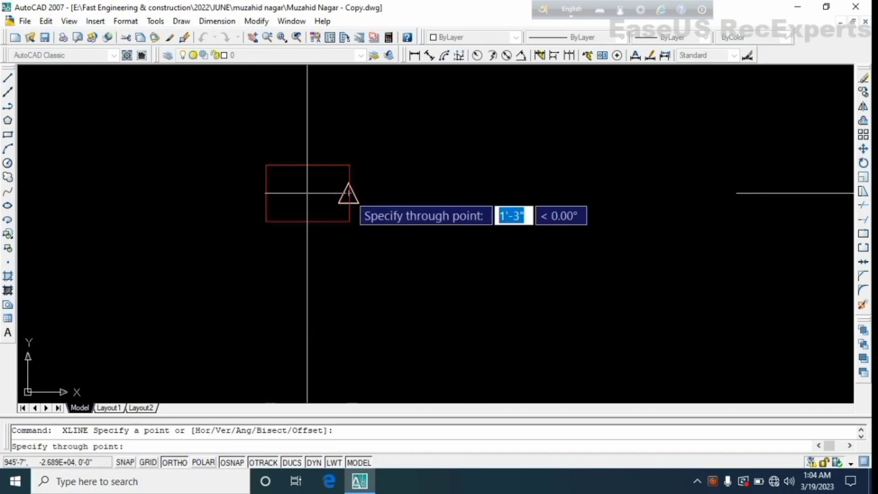
click(349, 193)
key(Return)
key(Return)
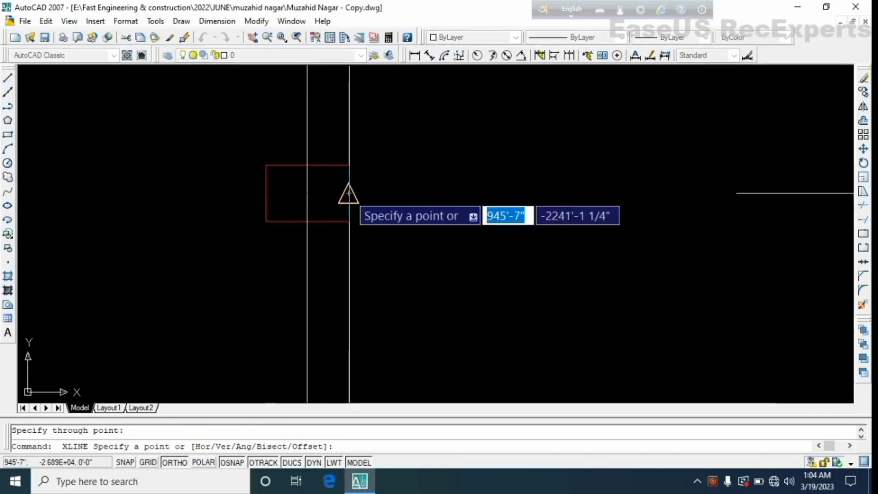
key(Return)
Draw a vertical construction line through the midpoints of the top-middle column's upper and lower edges
scroll(349, 194, down, 5)
scroll(347, 308, down, 2)
scroll(348, 311, down, 4)
scroll(334, 133, up, 3)
middle_drag(357, 168, 318, 219)
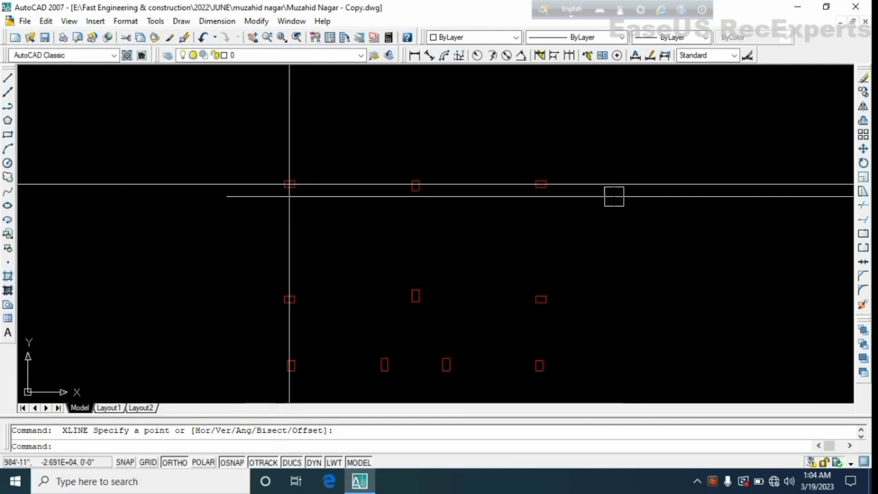
middle_drag(463, 218, 368, 220)
scroll(352, 213, up, 2)
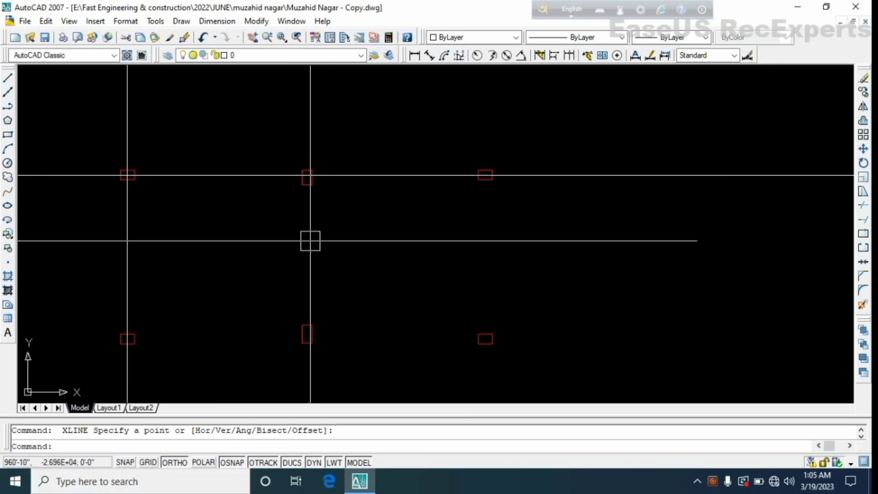
key(Return)
scroll(311, 169, up, 5)
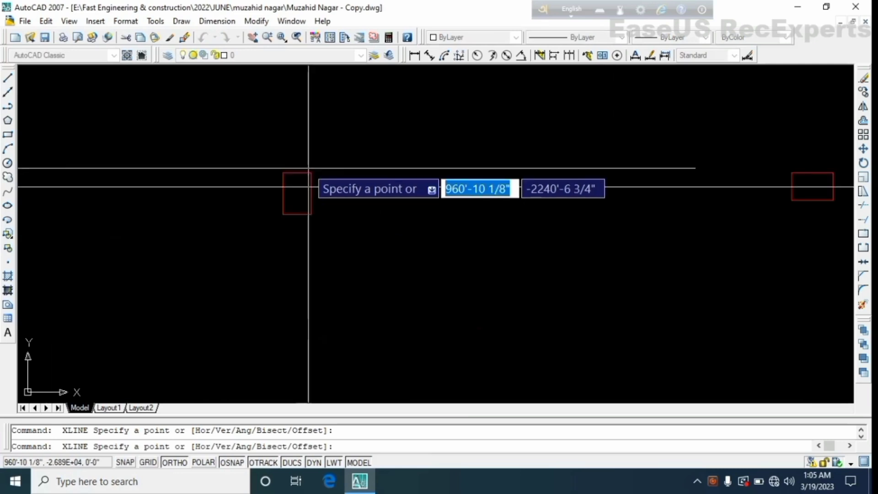
click(296, 176)
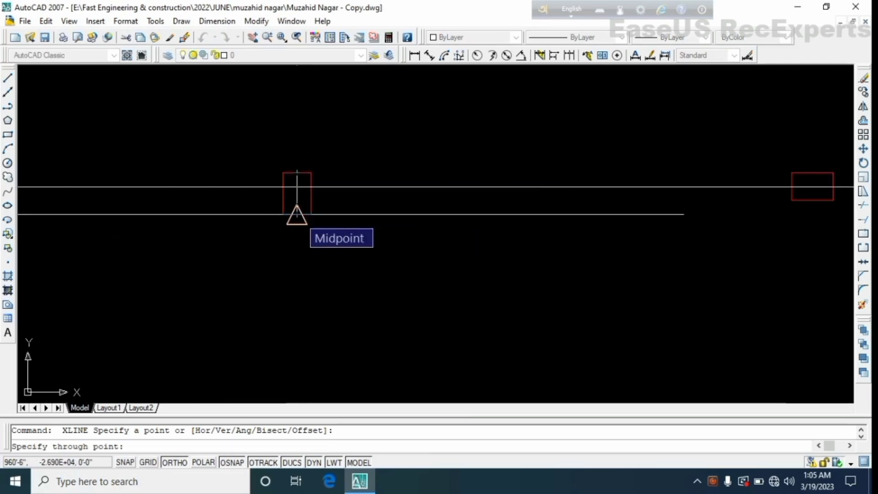
click(297, 214)
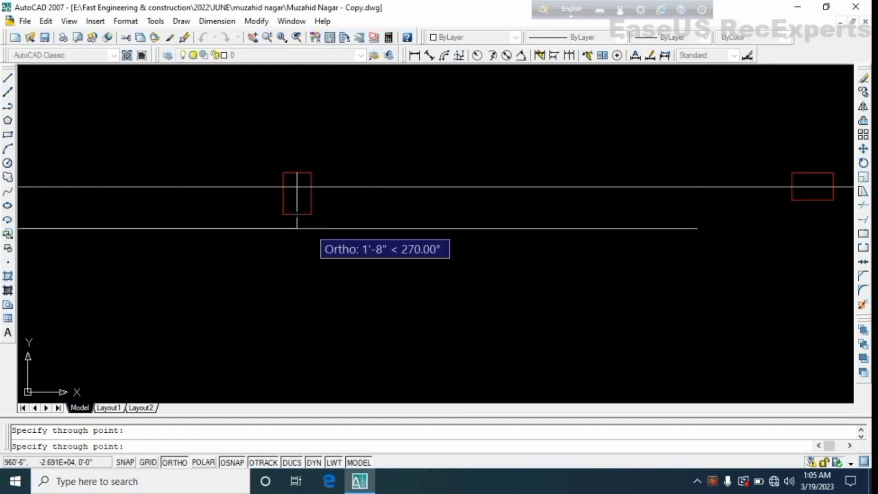
key(Return)
scroll(290, 216, down, 5)
middle_drag(304, 268, 295, 194)
middle_drag(302, 322, 287, 214)
middle_drag(273, 161, 275, 326)
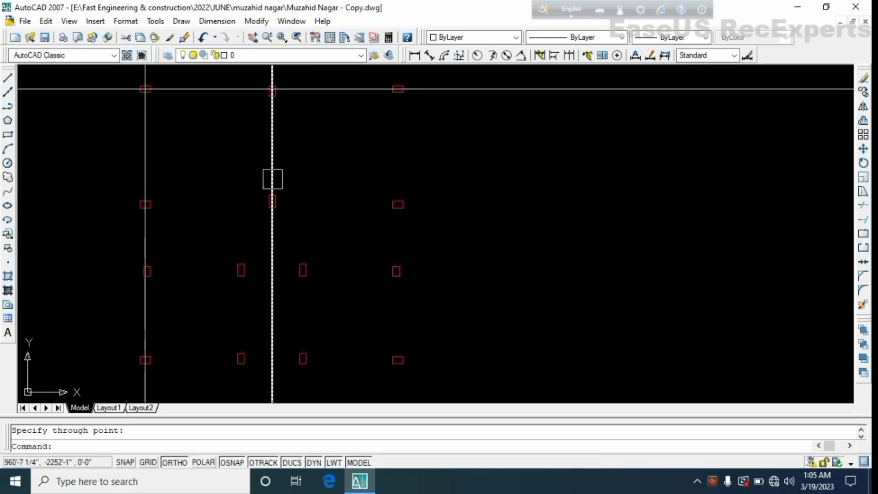
Draw a vertical construction line through the midpoints of the top-right column's upper and lower edges
middle_drag(417, 97, 353, 175)
scroll(352, 174, up, 3)
middle_drag(309, 155, 289, 218)
scroll(289, 218, up, 3)
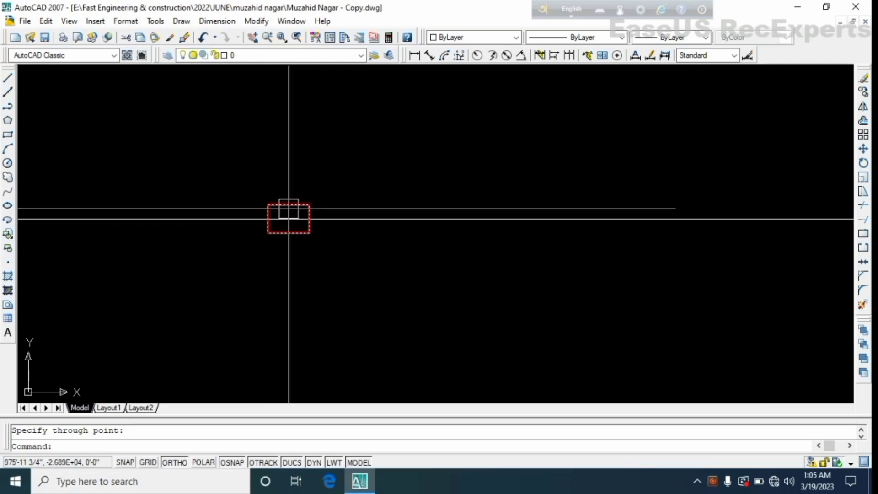
key(Return)
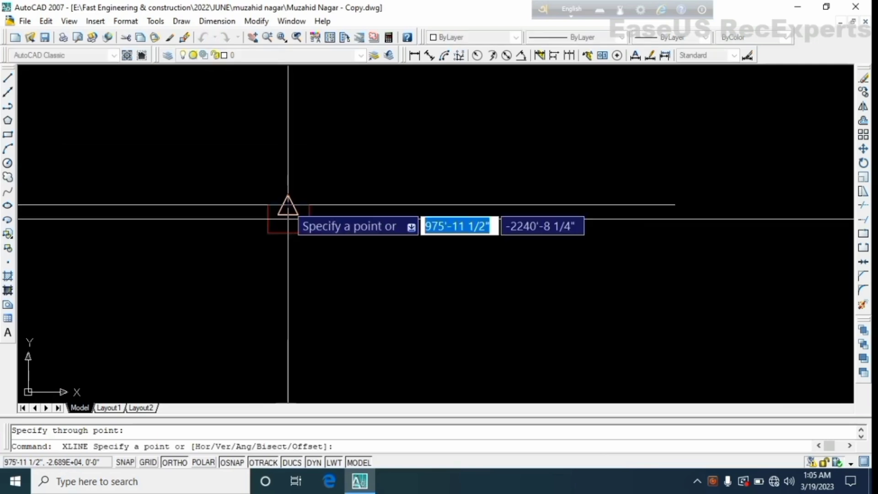
click(288, 208)
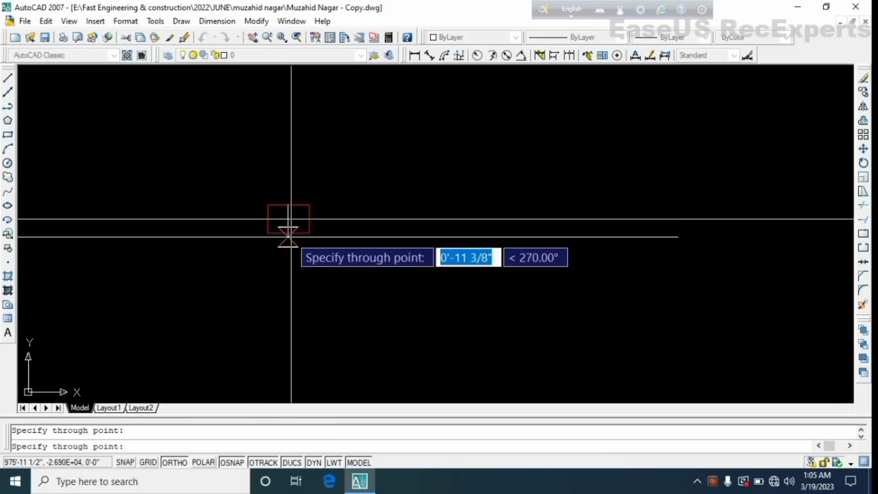
key(Return)
scroll(355, 158, down, 5)
scroll(355, 183, up, 6)
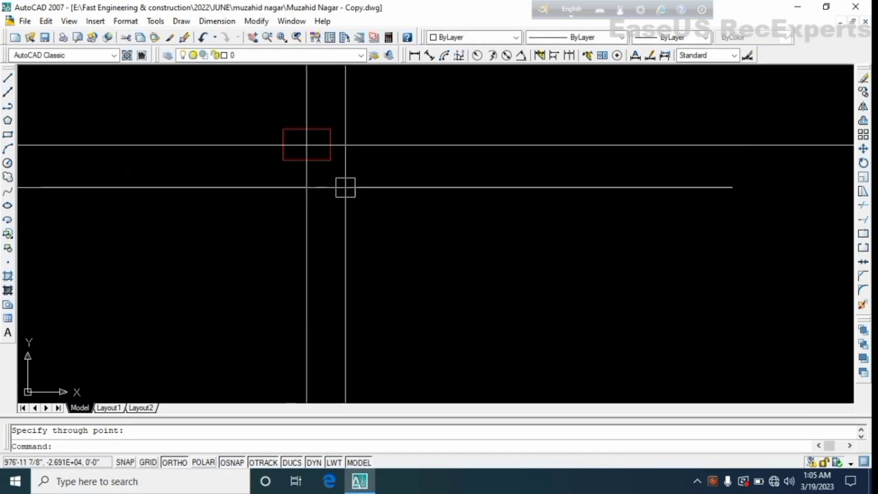
Draw a horizontal construction line through the midpoints of the second-row left column's two side edges
scroll(302, 193, down, 5)
middle_drag(329, 244, 299, 177)
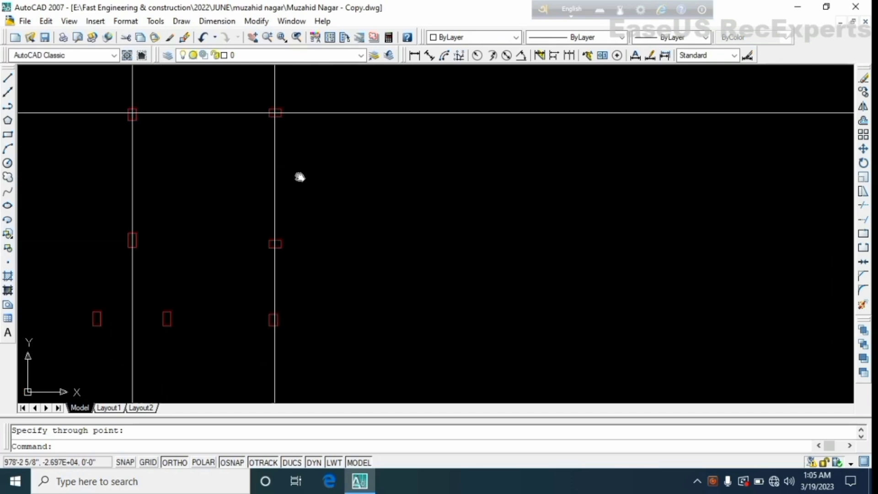
middle_drag(290, 235, 286, 142)
mouse_move(294, 320)
middle_down()
mouse_move(292, 220)
mouse_move(263, 266)
middle_up()
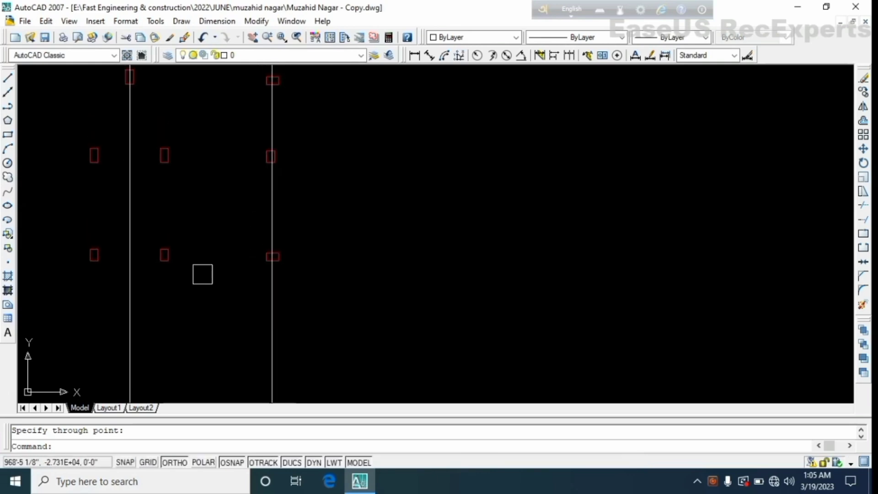
scroll(252, 219, down, 2)
mouse_move(239, 152)
middle_down()
mouse_move(251, 199)
mouse_move(298, 269)
middle_up()
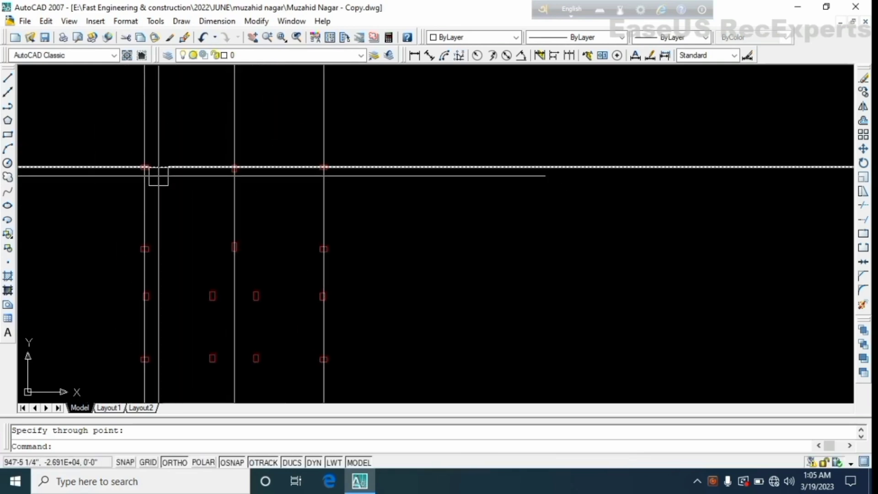
scroll(157, 269, up, 2)
middle_drag(166, 240, 192, 184)
scroll(180, 198, up, 2)
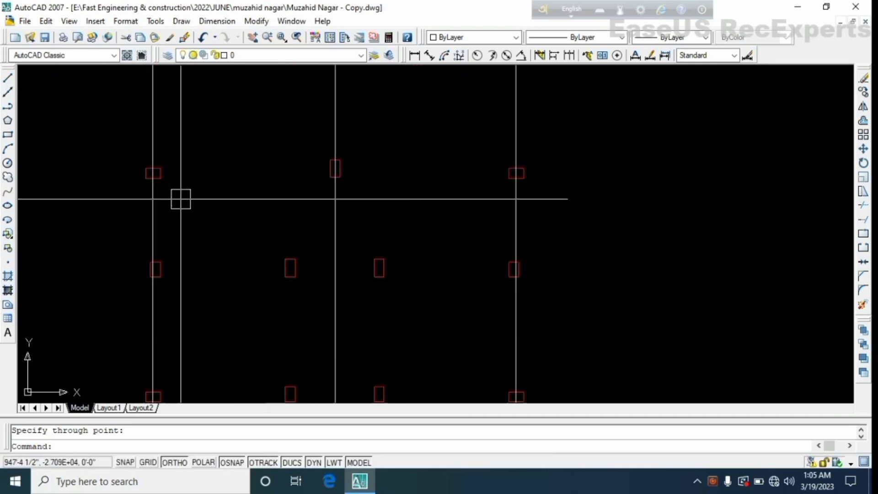
key(Return)
scroll(146, 181, up, 3)
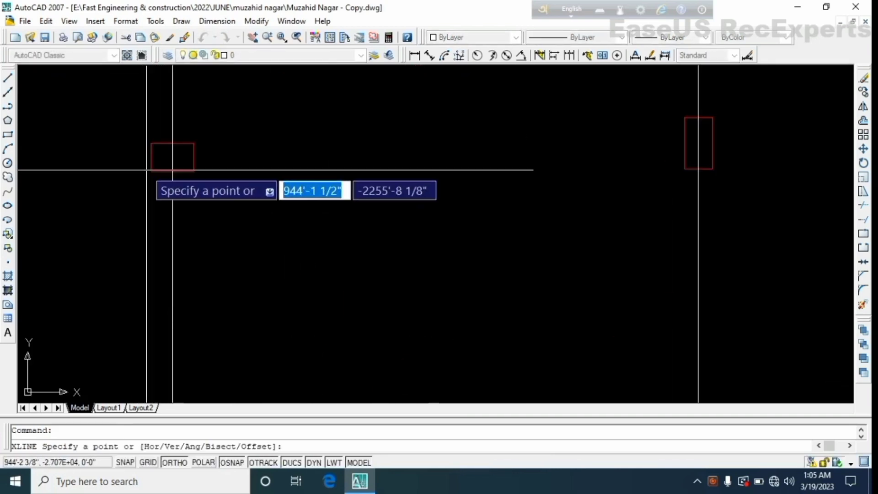
click(151, 158)
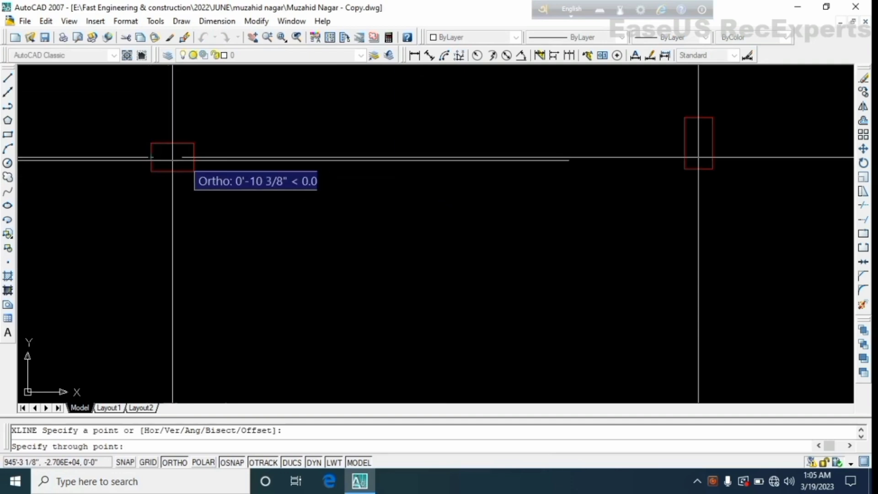
key(Return)
Draw a horizontal construction line through the midpoints of the third-row left column's two side edges
middle_drag(391, 204, 317, 207)
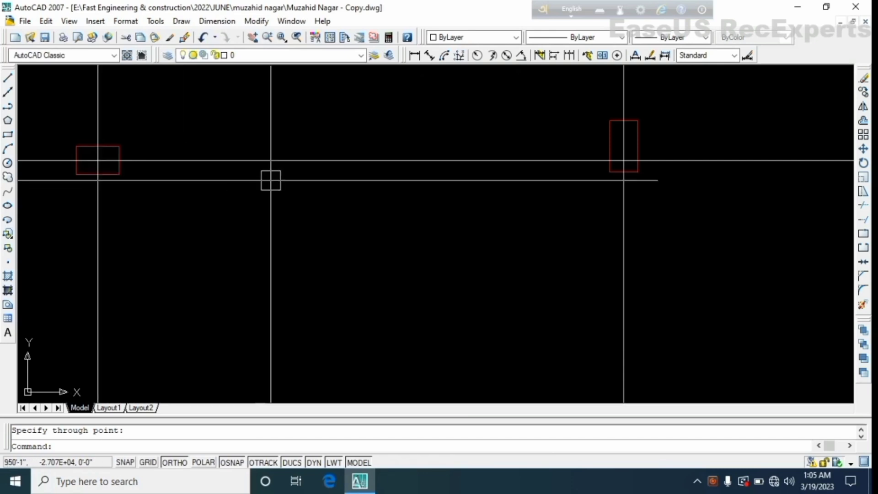
scroll(270, 180, down, 3)
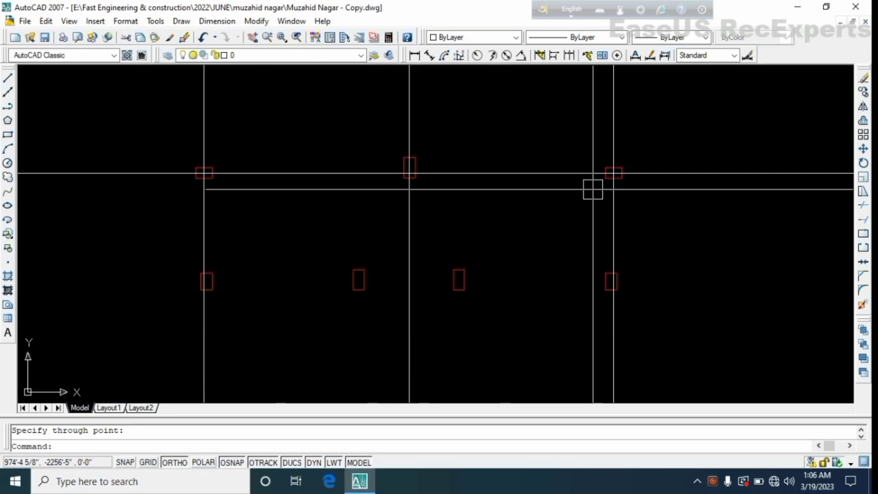
middle_drag(309, 302, 295, 269)
scroll(241, 229, up, 5)
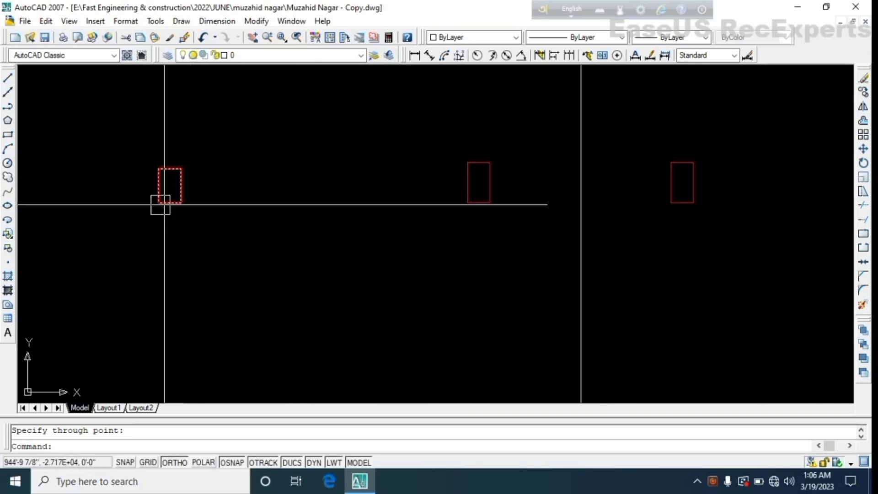
key(Return)
scroll(164, 194, up, 3)
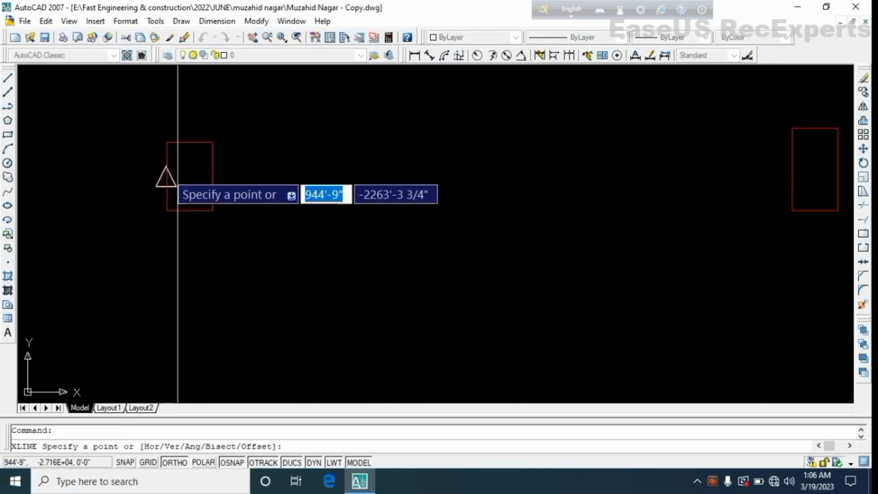
click(212, 178)
key(Return)
scroll(215, 183, down, 4)
middle_drag(499, 194, 276, 210)
scroll(327, 212, down, 5)
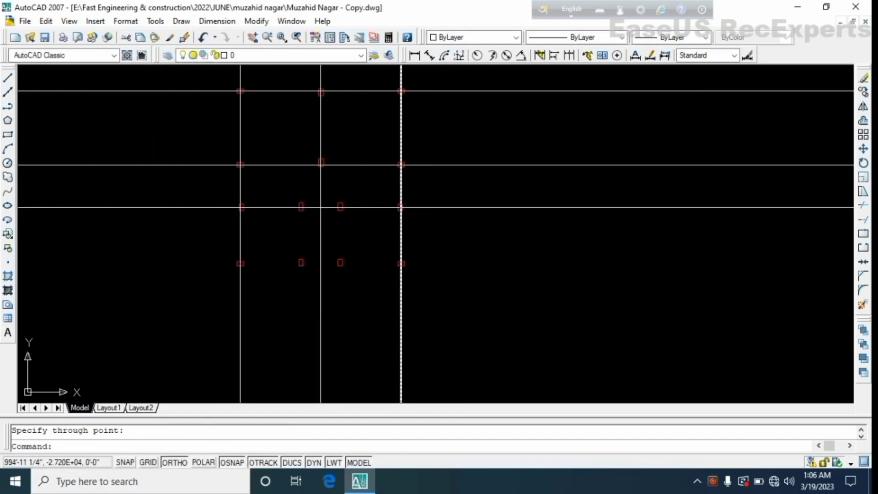
Draw a horizontal construction line through the midpoints of the bottom-left column's two side edges
scroll(238, 210, up, 3)
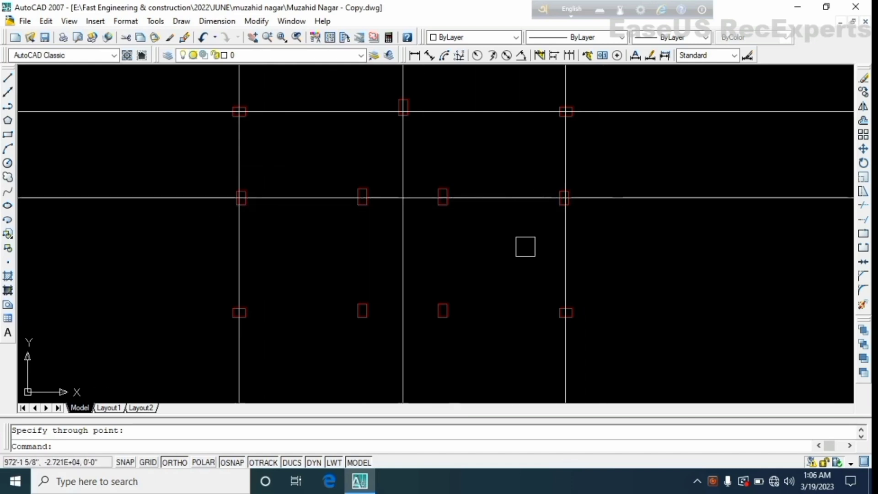
scroll(161, 251, up, 5)
key(Return)
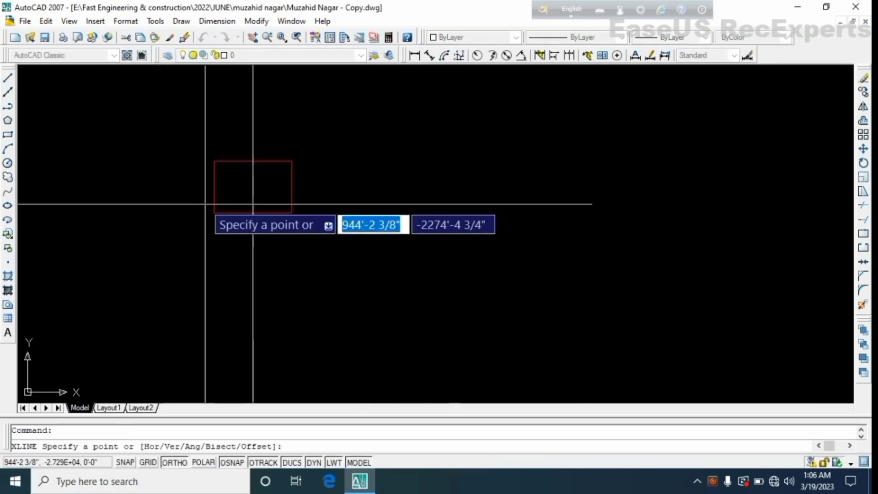
click(214, 188)
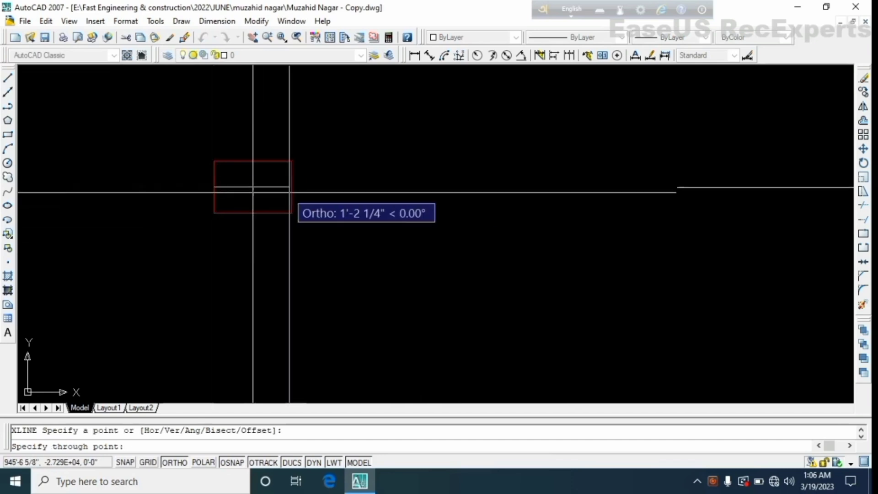
key(Return)
scroll(284, 206, down, 8)
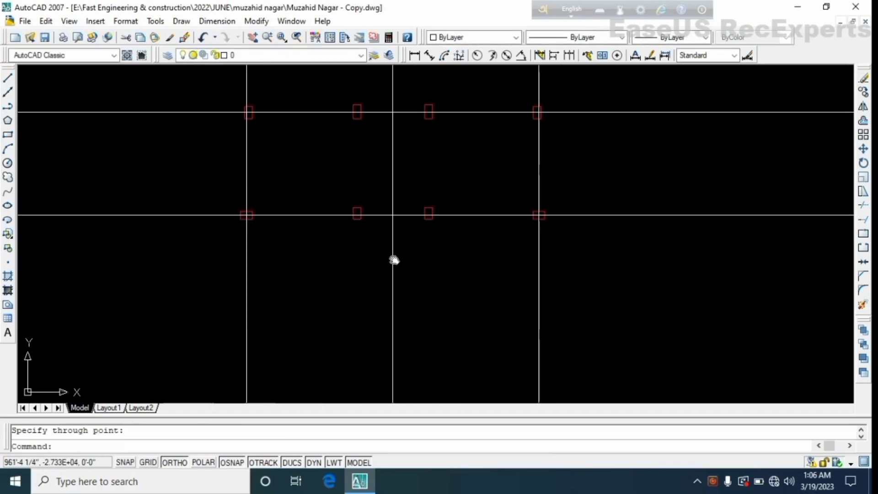
Examine how the construction lines run through the copied columns and which inner columns still lack a vertical line
middle_drag(274, 225, 266, 319)
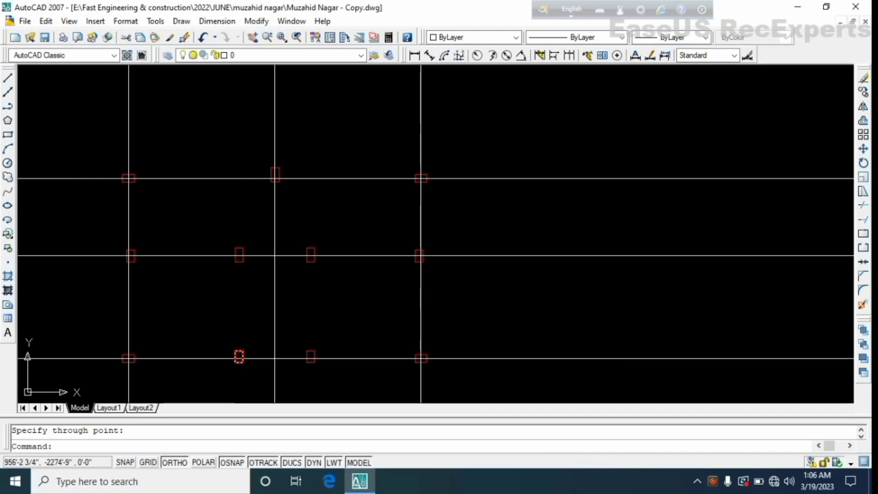
scroll(306, 311, down, 4)
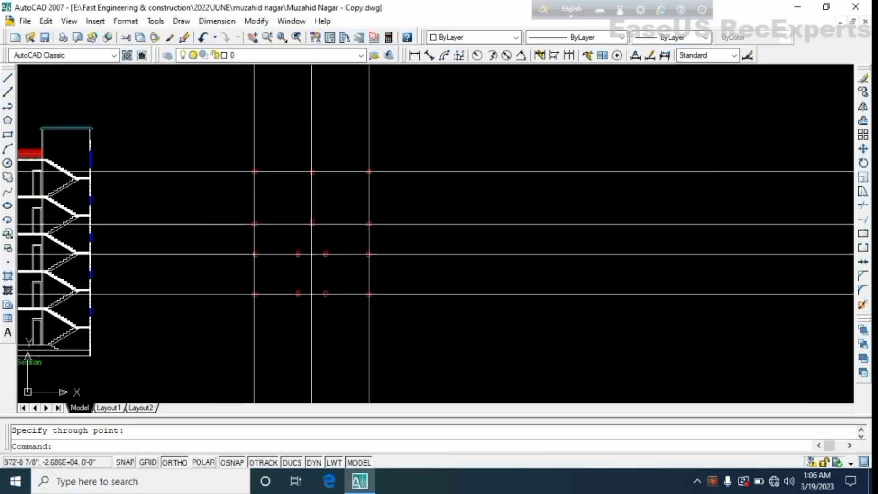
scroll(310, 161, up, 5)
middle_drag(331, 232, 345, 352)
middle_drag(162, 271, 255, 254)
middle_drag(363, 328, 299, 293)
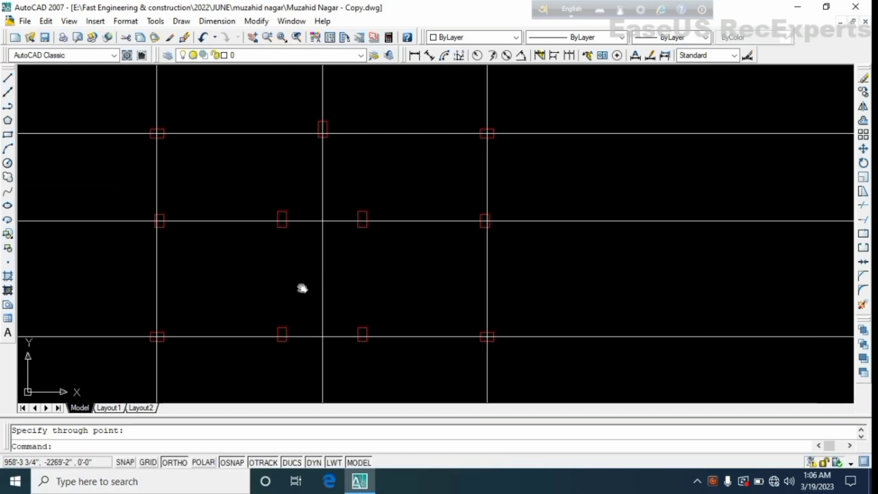
scroll(378, 208, down, 3)
scroll(419, 206, up, 5)
scroll(299, 311, up, 2)
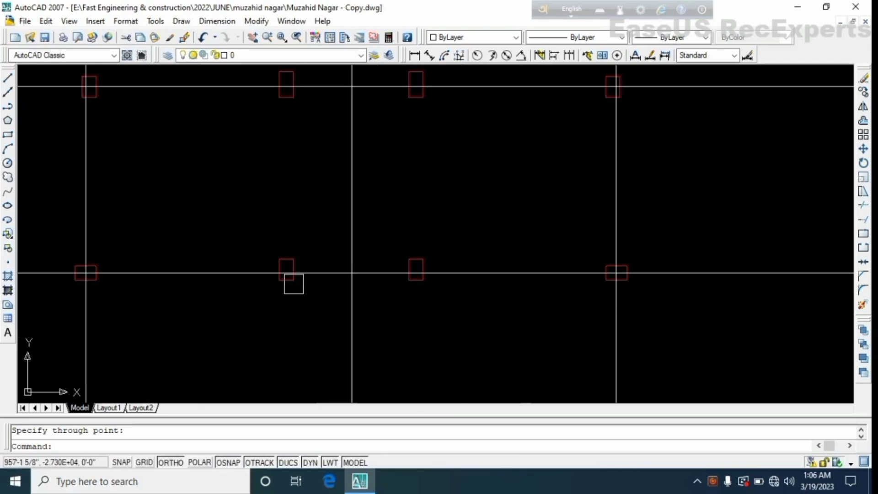
Draw a vertical construction line from the bottom-row inner-left column's lower edge midpoint through the centre of the matching third-row column
middle_drag(285, 131, 285, 216)
middle_drag(289, 370, 298, 337)
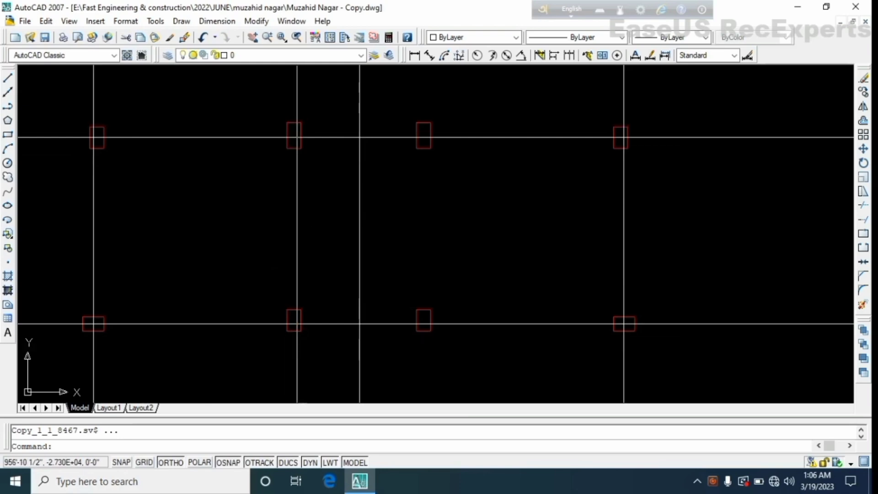
scroll(296, 356, up, 2)
key(Return)
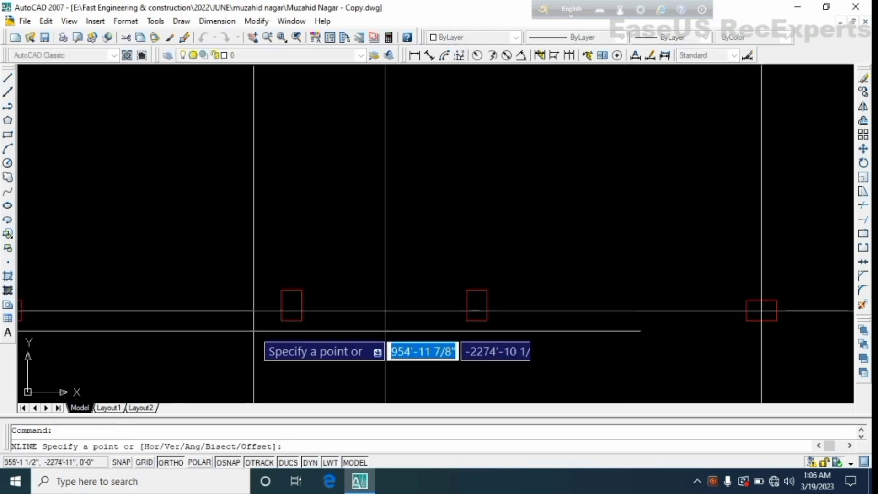
scroll(292, 337, up, 3)
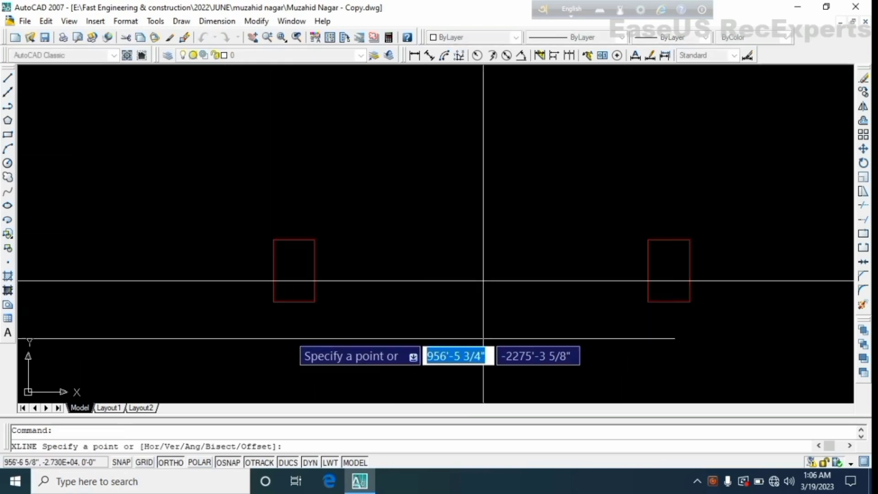
click(293, 302)
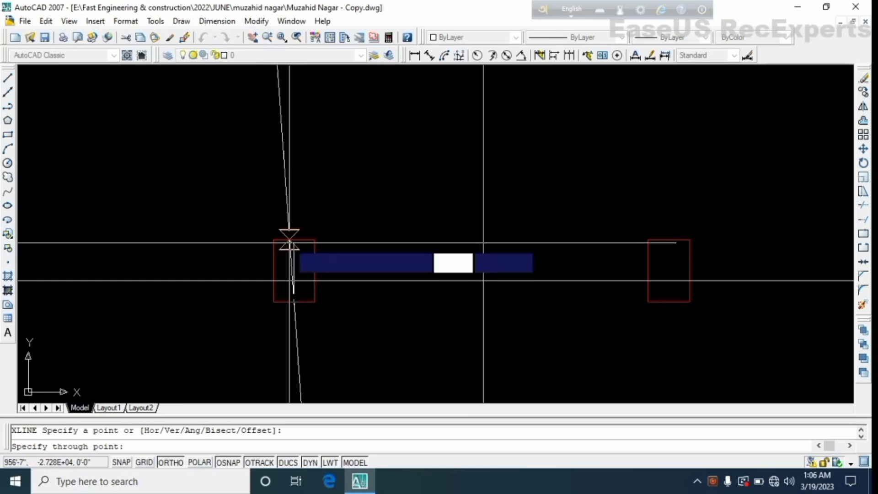
scroll(293, 240, down, 4)
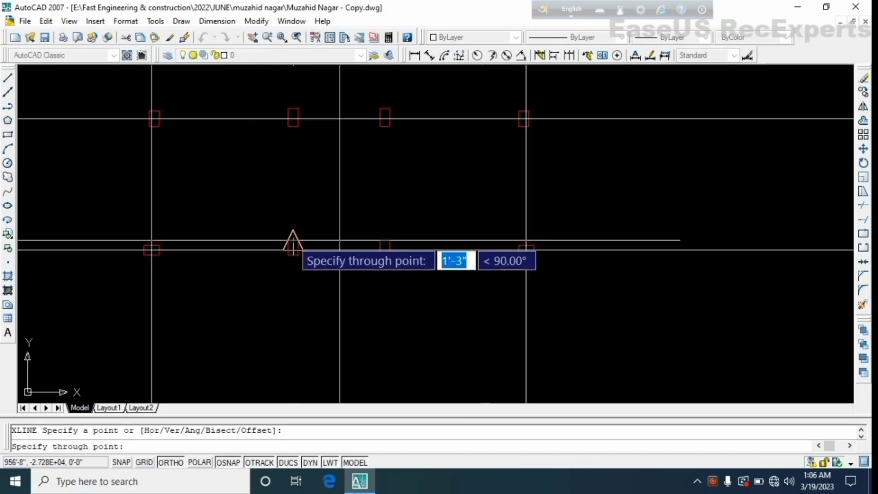
scroll(292, 247, up, 3)
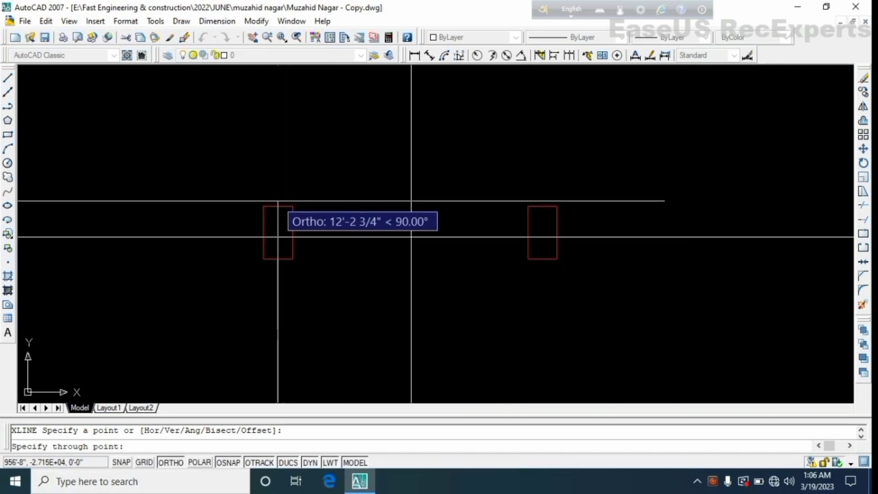
click(411, 236)
key(Return)
scroll(278, 232, down, 3)
scroll(274, 229, up, 4)
Draw a vertical construction line through the bottom-row inner-right column's lower edge midpoint and the matching third-row column's upper edge midpoint
key(Return)
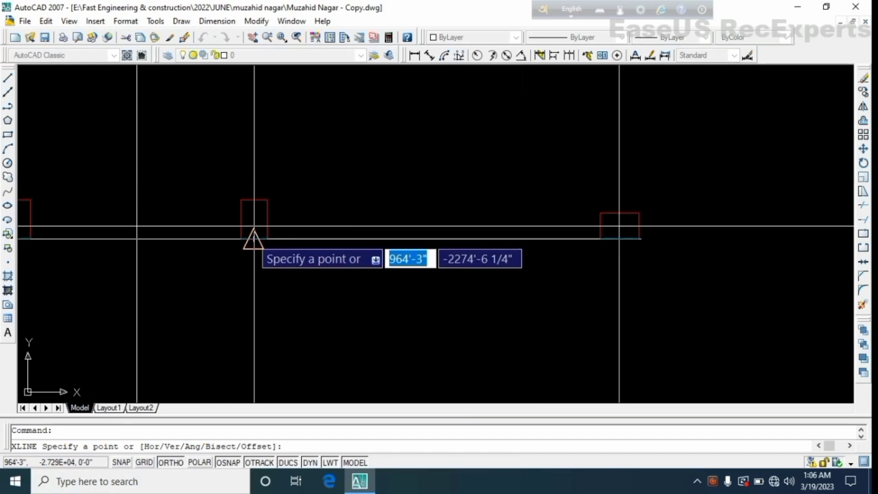
click(254, 237)
scroll(267, 181, down, 2)
scroll(267, 266, up, 4)
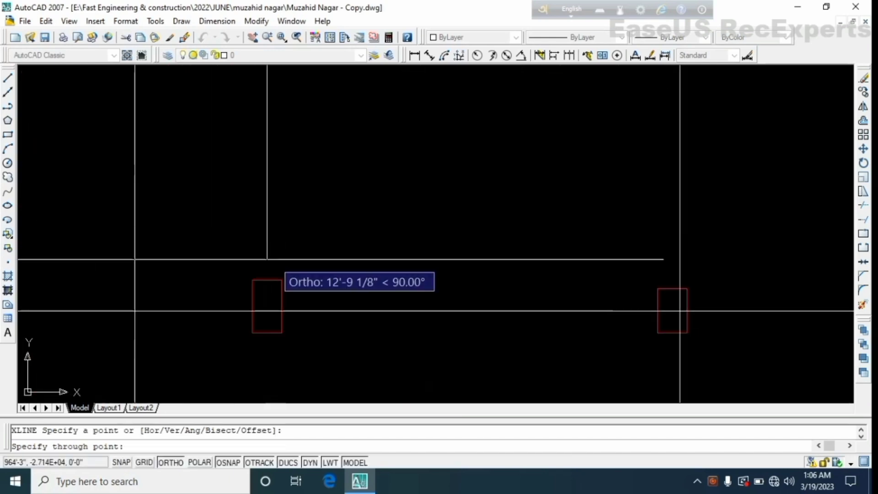
click(267, 280)
key(Return)
scroll(296, 281, down, 3)
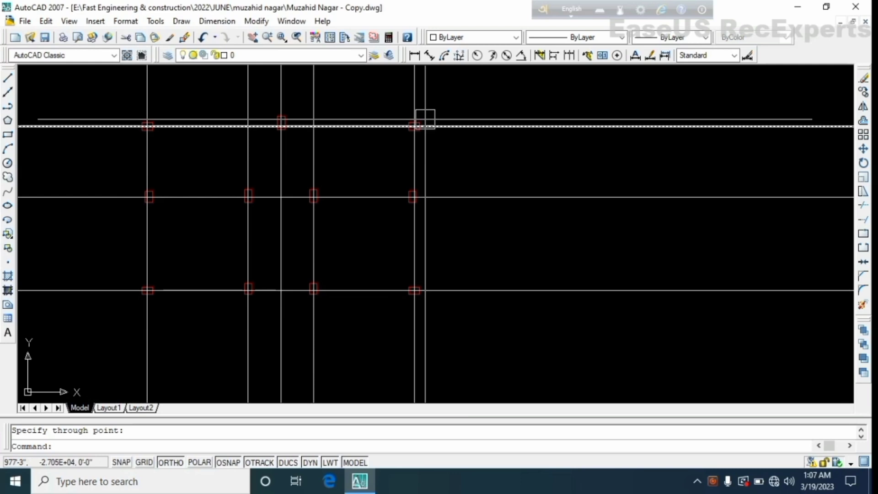
Examine the completed grid and the intersection of the construction lines at the top-left column
middle_drag(345, 246, 349, 325)
scroll(218, 223, down, 4)
scroll(192, 158, up, 3)
scroll(179, 135, up, 5)
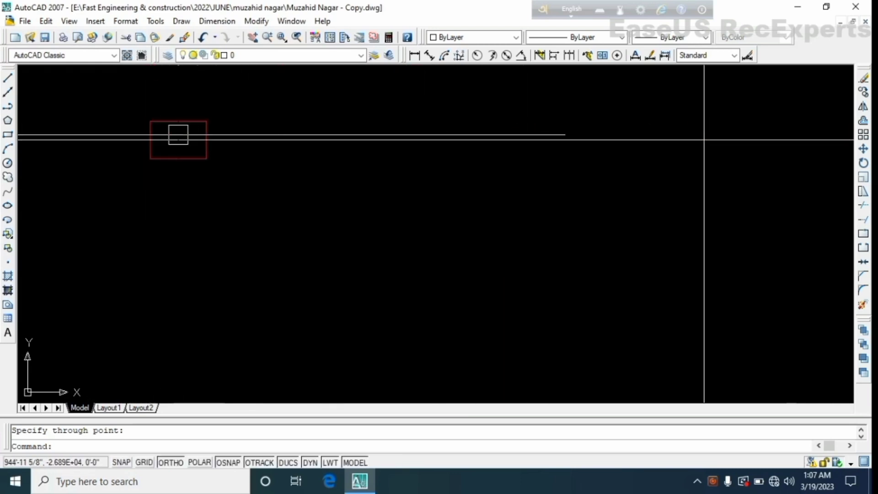
middle_drag(262, 177, 248, 215)
scroll(173, 195, down, 4)
scroll(159, 183, up, 5)
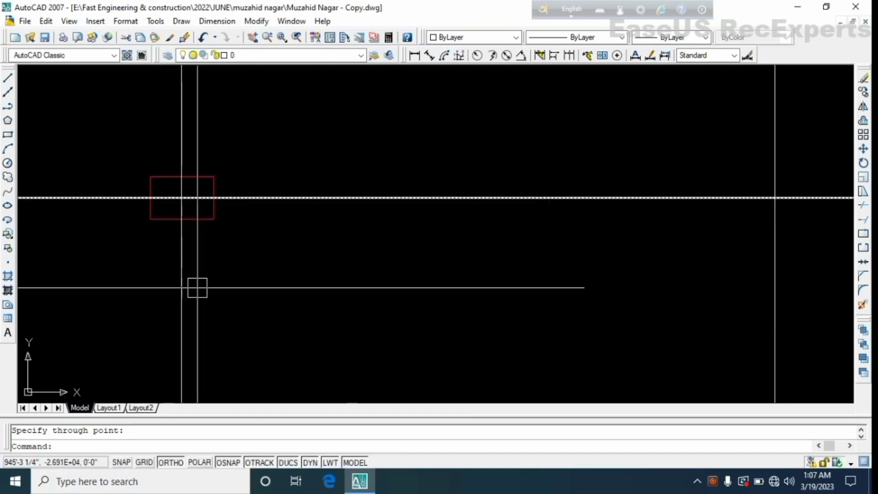
scroll(182, 197, up, 5)
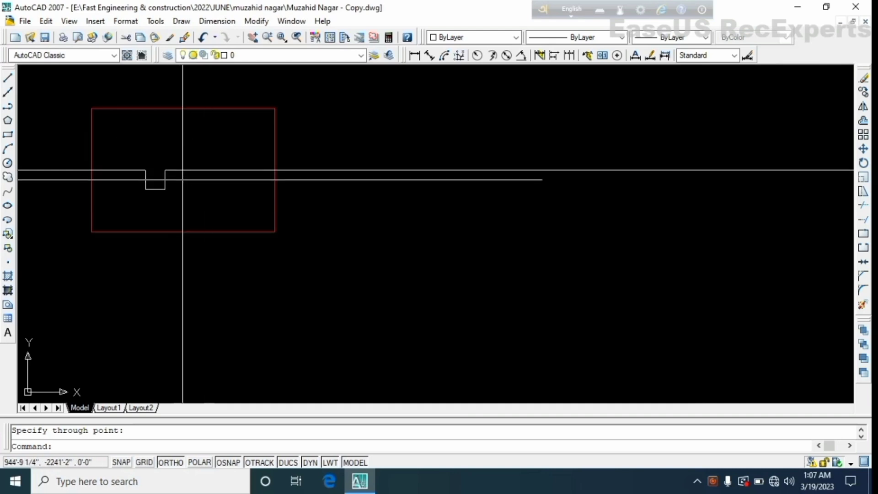
Examine the construction line grid through the copied columns and its extent relative to the neighbouring elevation and stair section
scroll(202, 170, down, 10)
scroll(548, 192, up, 8)
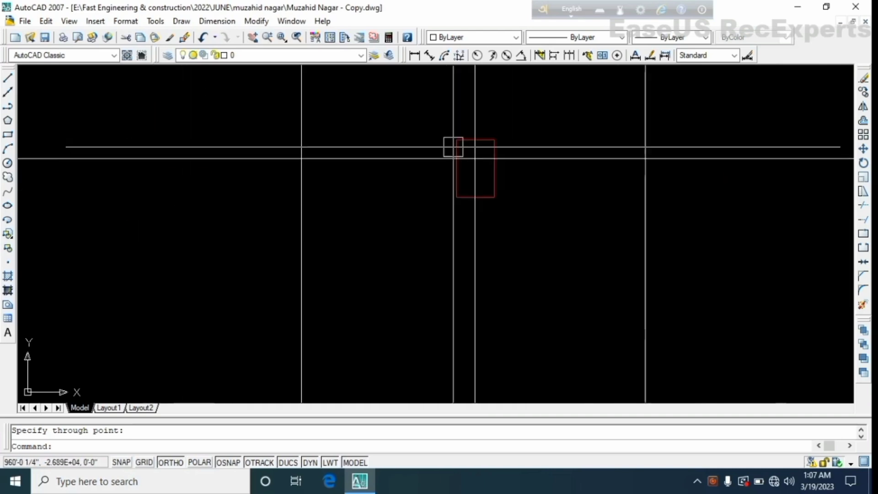
scroll(495, 182, down, 6)
scroll(402, 246, up, 6)
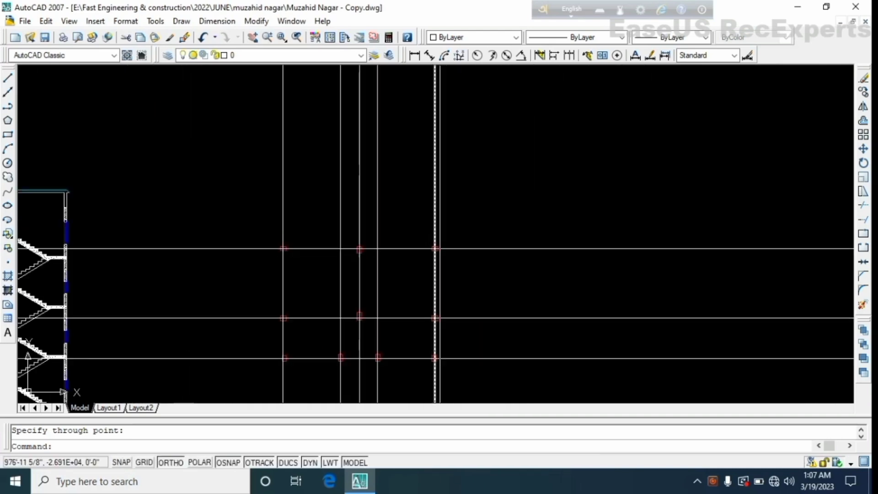
scroll(366, 228, down, 6)
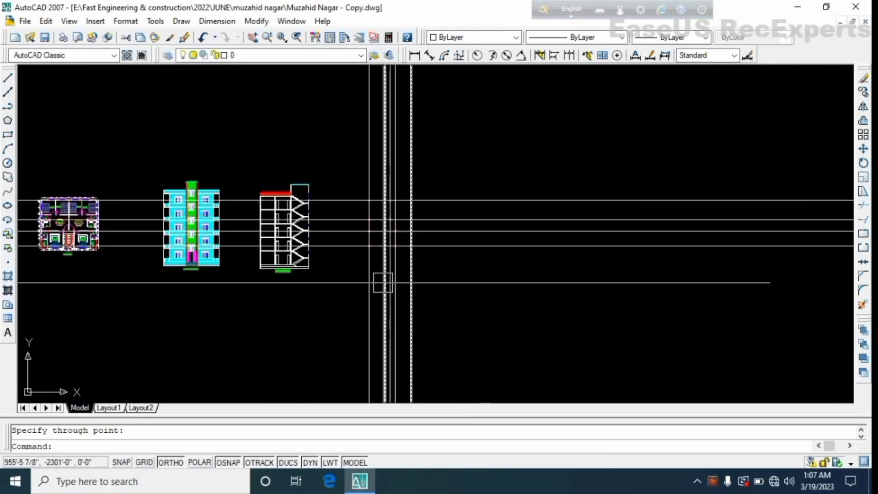
scroll(356, 236, up, 6)
scroll(370, 263, down, 2)
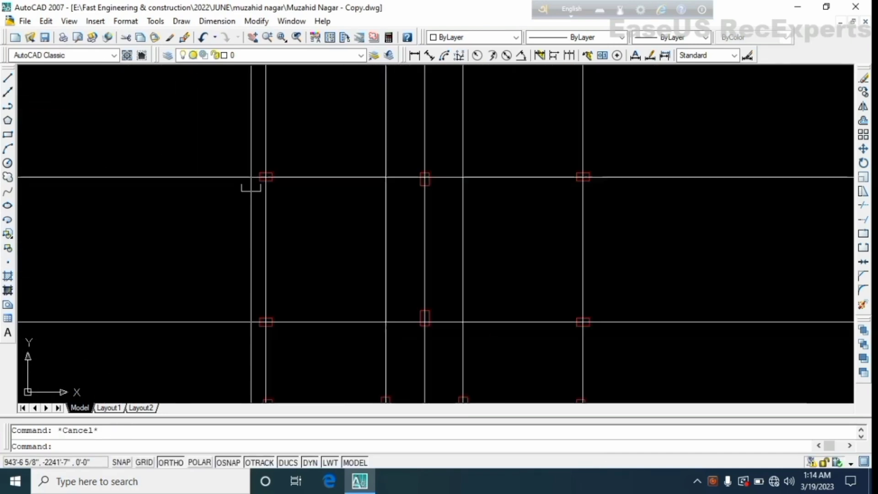
scroll(251, 186, up, 6)
scroll(279, 187, down, 3)
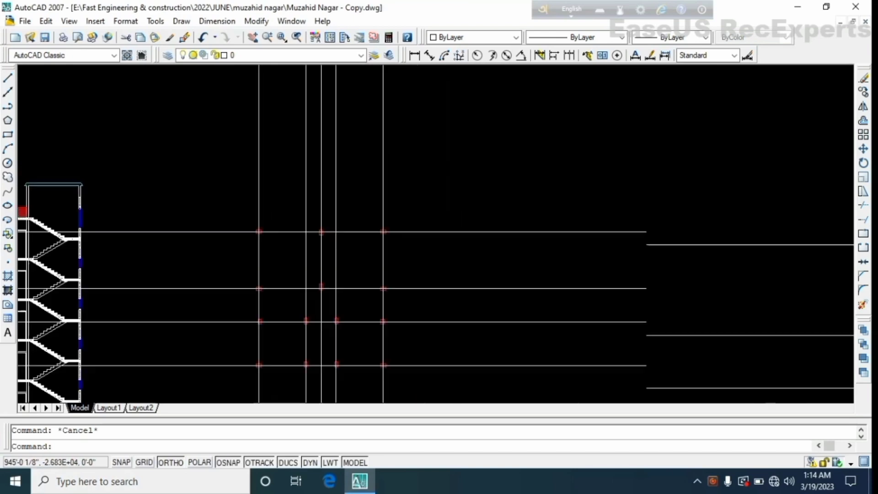
scroll(342, 187, down, 3)
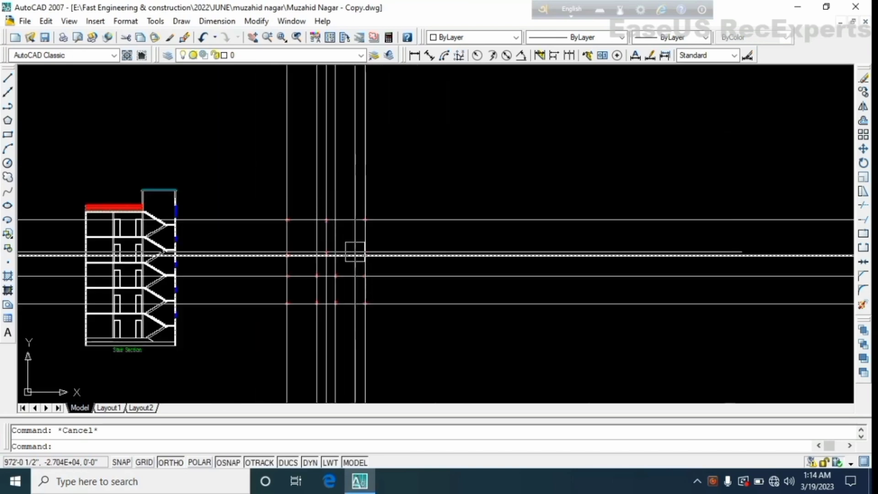
Draw a horizontal boundary line above the top column row, reaching past the outermost vertical construction lines on both sides
scroll(352, 251, up, 2)
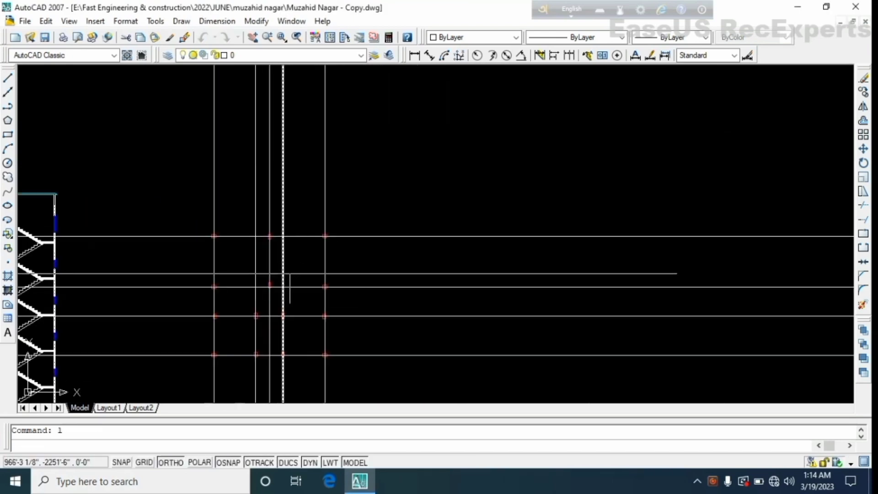
key(Return)
click(197, 192)
click(379, 200)
key(Return)
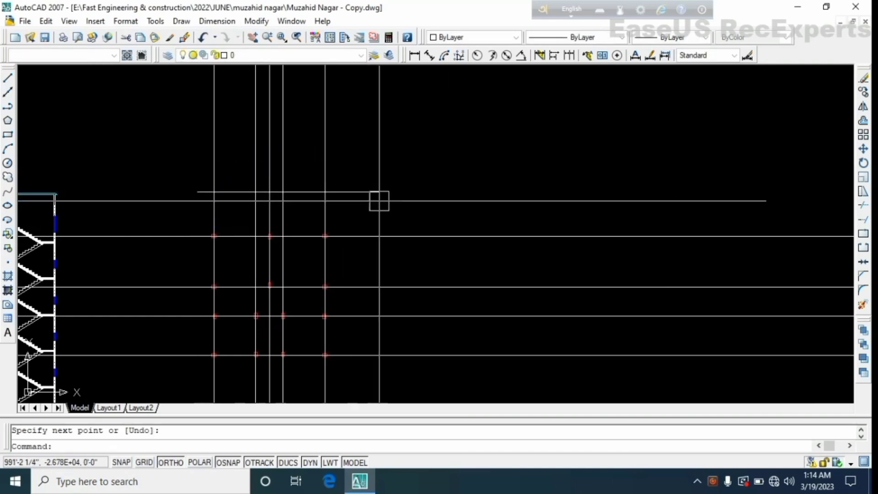
Draw a vertical boundary line to the right of the columns, crossing all four horizontal construction lines
scroll(379, 200, down, 4)
scroll(388, 296, up, 3)
click(451, 356)
key(Return)
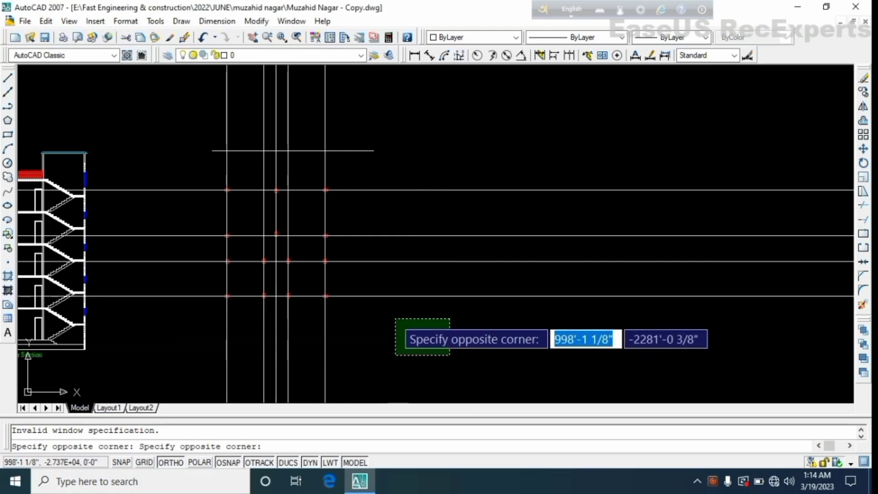
key(Escape)
text(l)
key(Return)
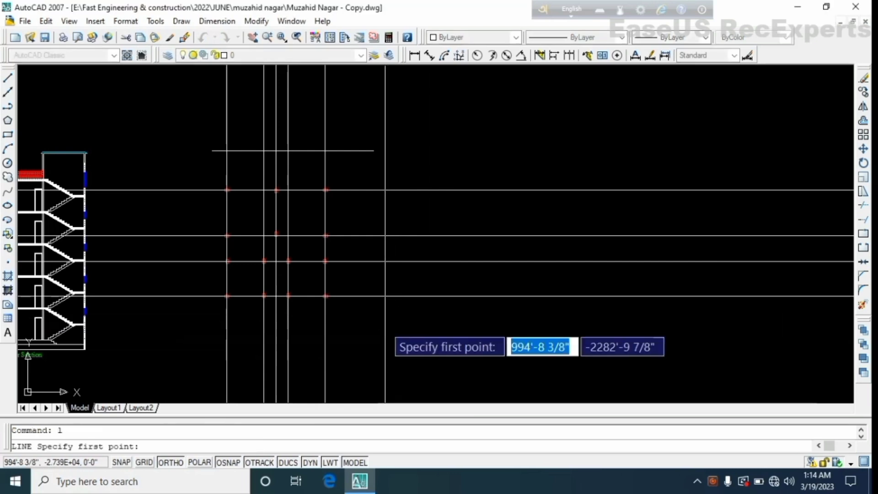
click(369, 336)
click(368, 176)
key(Return)
Draw a horizontal boundary line below the bottom column row and a vertical one to the left of the columns
key(Return)
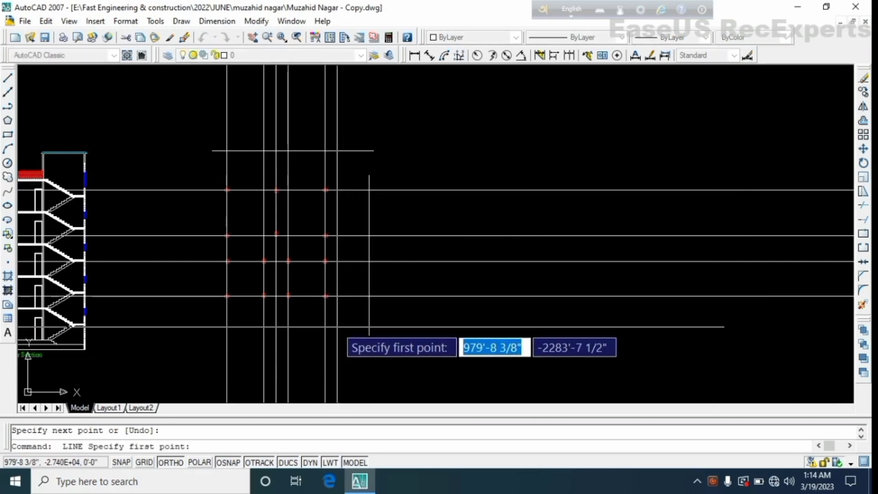
click(336, 325)
click(189, 325)
key(Return)
key(Return)
click(200, 316)
click(203, 170)
key(Return)
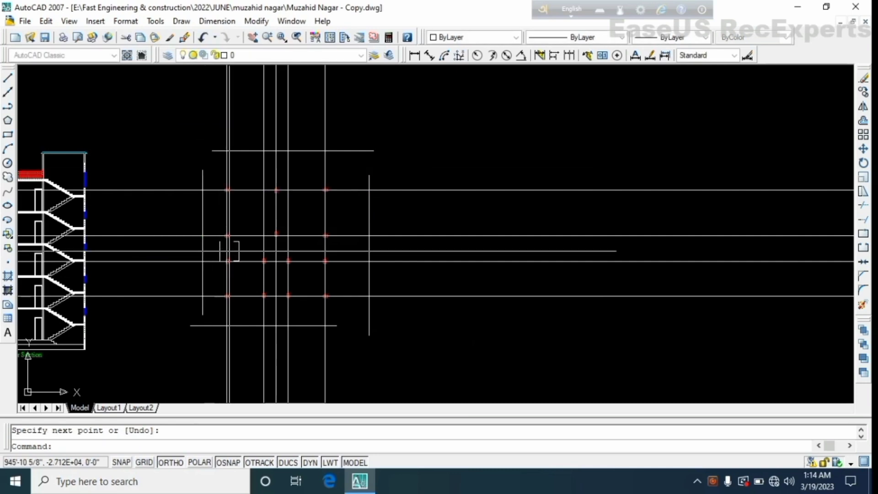
Trim the five vertical construction lines above the upper boundary line
middle_drag(234, 255, 264, 312)
scroll(270, 315, down, 4)
text(tr)
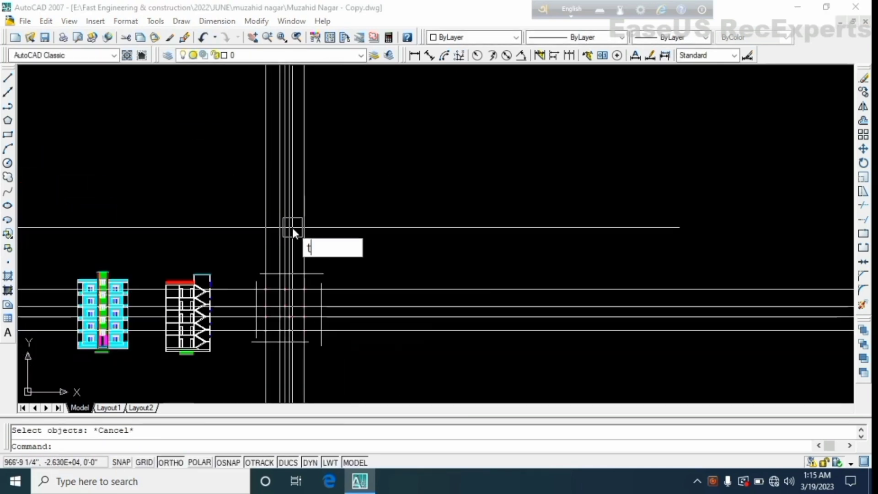
key(Return)
key(Return)
click(351, 206)
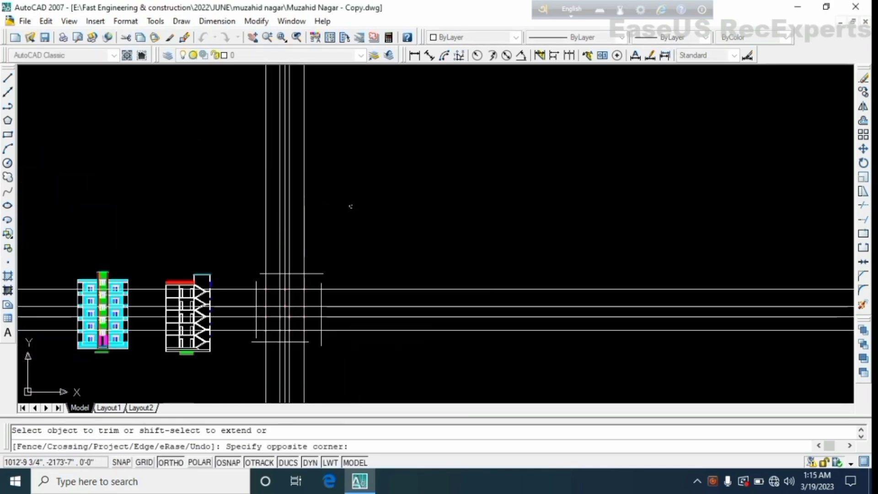
click(190, 175)
Trim the four horizontal construction lines beyond the right boundary line and between the stair section and the left boundary line
click(421, 361)
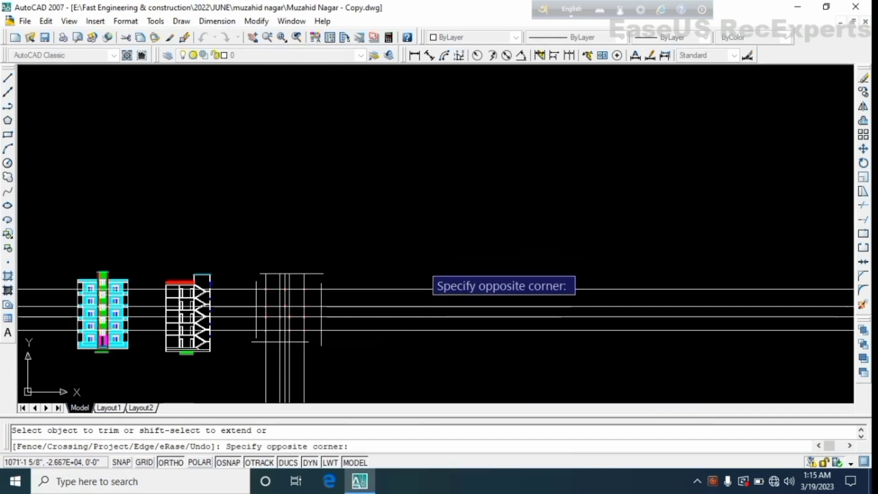
click(422, 266)
scroll(203, 326, up, 3)
click(426, 370)
click(290, 210)
Trim the five vertical construction lines below the lower boundary line and end the trimming
scroll(355, 229, down, 2)
middle_drag(355, 229, 360, 158)
click(492, 266)
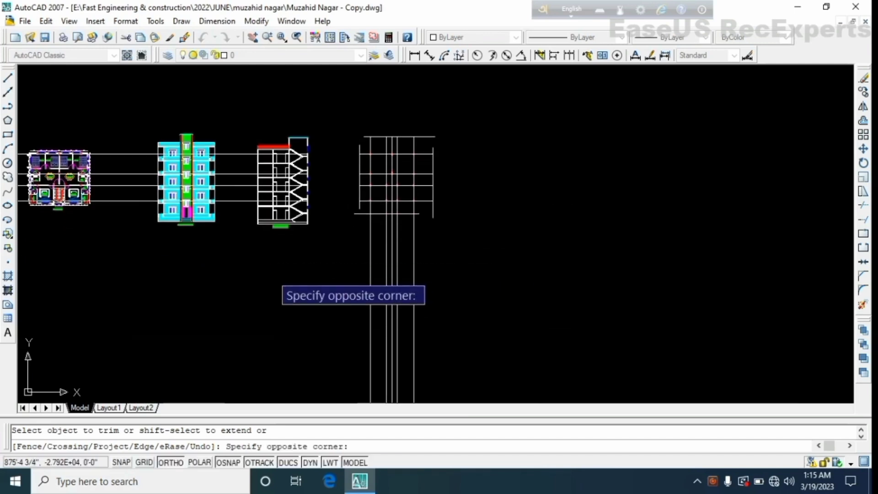
click(272, 275)
scroll(377, 228, up, 3)
middle_drag(372, 204, 330, 295)
scroll(314, 232, up, 1)
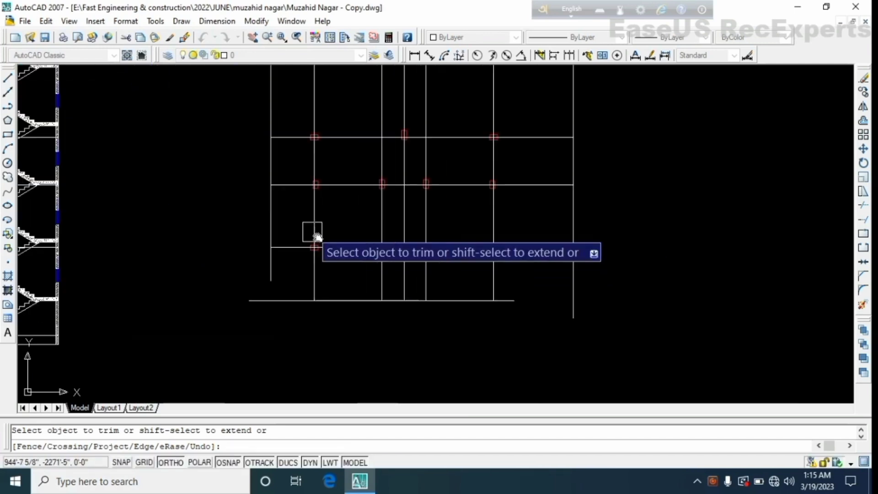
middle_drag(313, 232, 308, 324)
key(Escape)
Erase the four boundary lines around the trimmed column grid
middle_drag(270, 265, 214, 370)
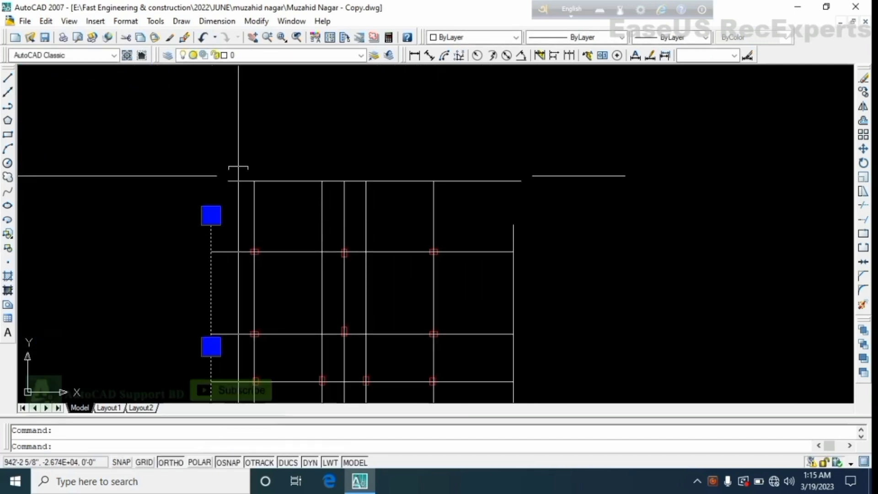
click(235, 181)
scroll(237, 182, down, 2)
scroll(333, 195, up, 2)
click(371, 188)
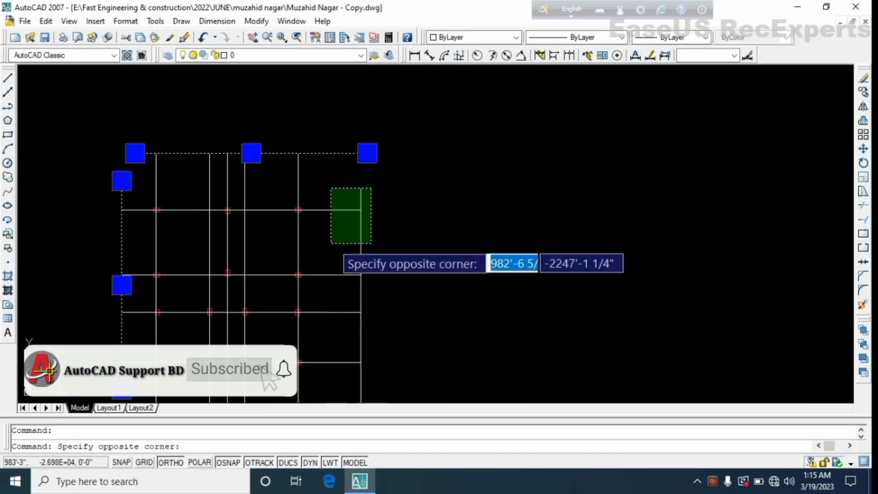
click(354, 201)
scroll(355, 210, down, 1)
middle_drag(343, 368, 349, 281)
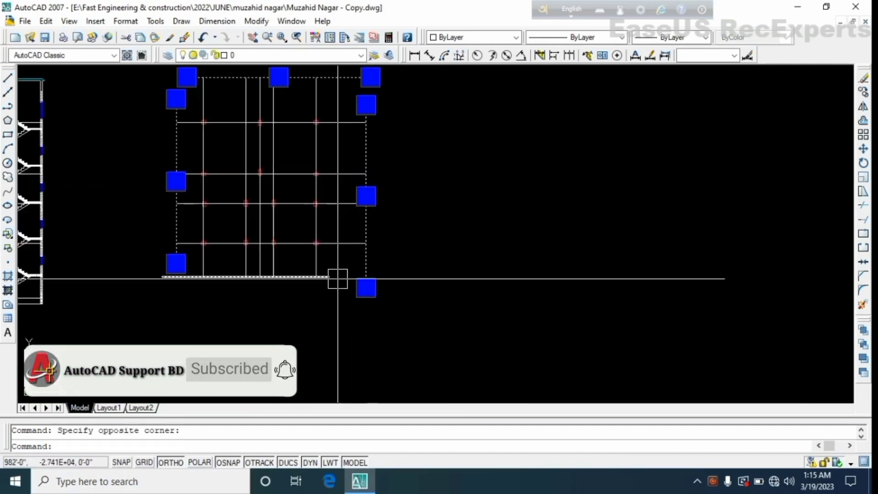
click(328, 277)
key(Delete)
Add a linear dimension below the bottom row from the far-left column's grid intersection to the inner-left column's grid intersection
scroll(325, 300, down, 4)
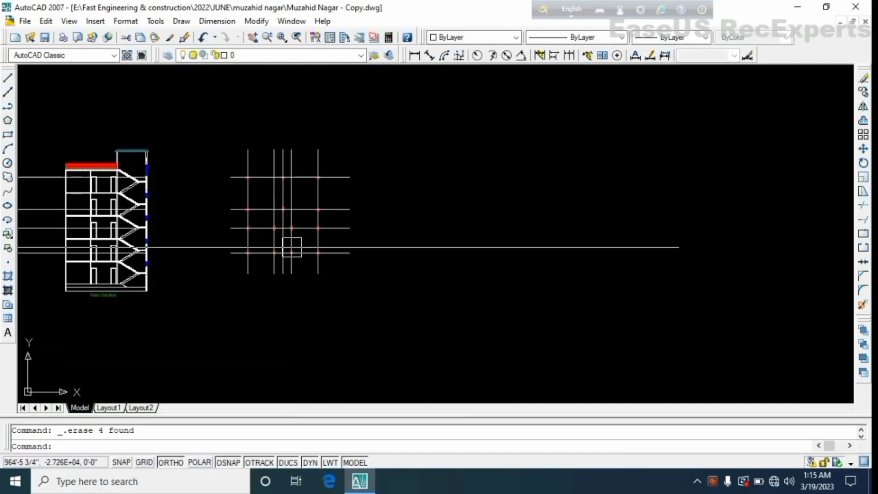
scroll(257, 286, up, 5)
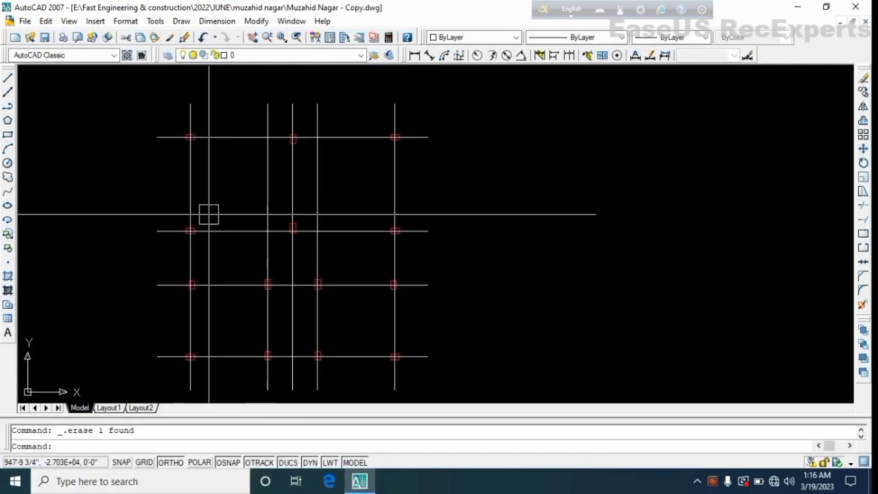
middle_drag(210, 166, 265, 210)
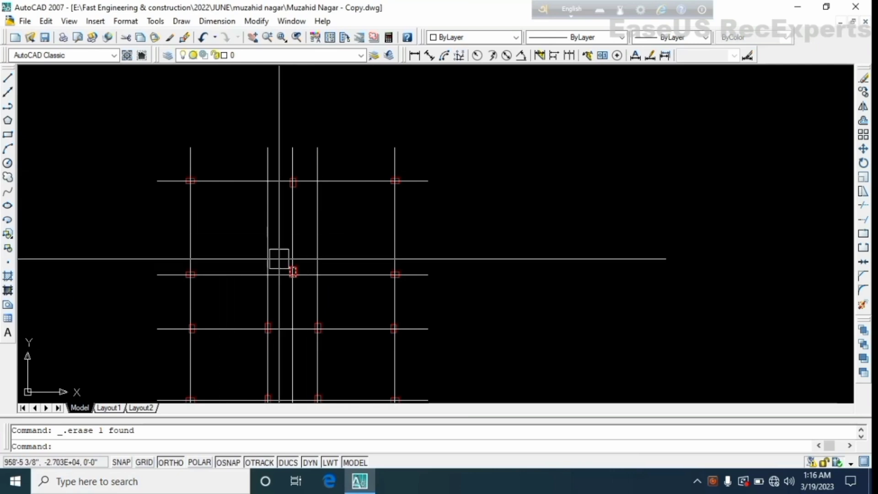
middle_drag(279, 259, 279, 224)
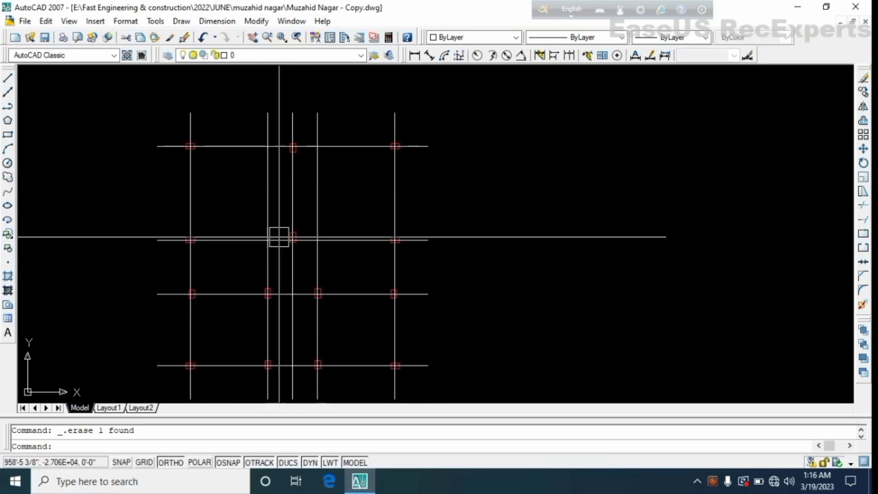
middle_drag(247, 284, 266, 277)
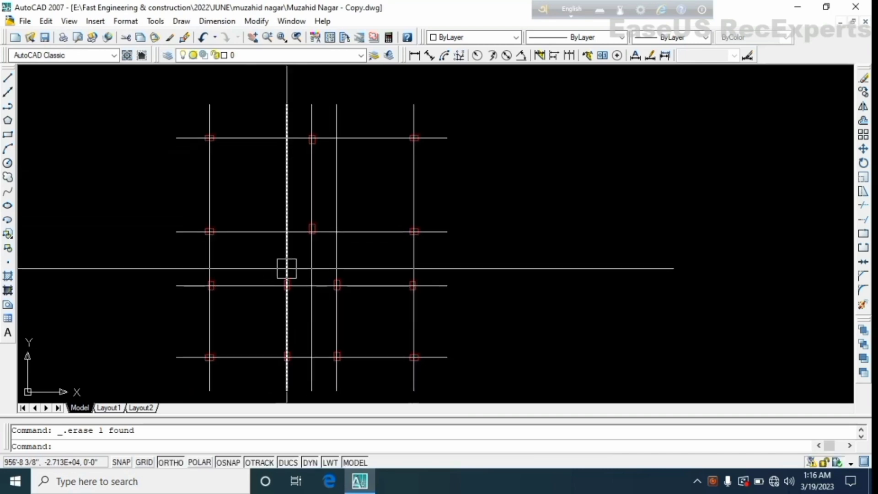
click(416, 59)
scroll(270, 330, up, 3)
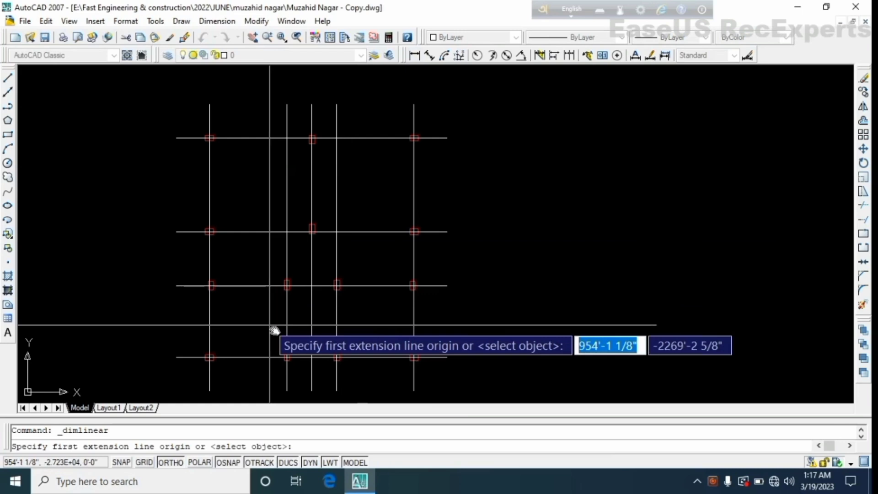
scroll(207, 254, up, 5)
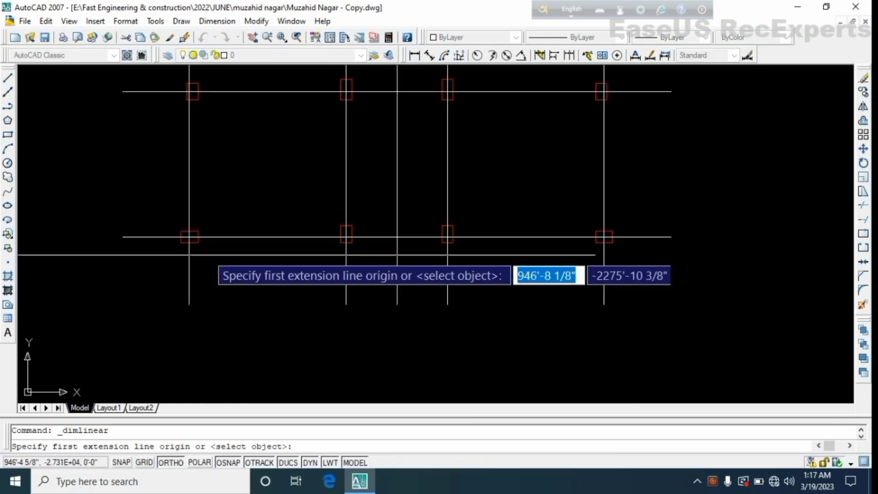
click(174, 220)
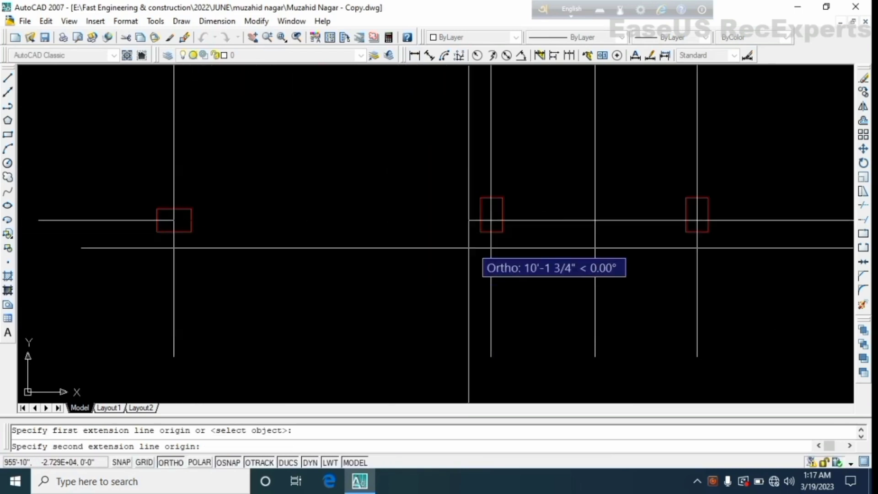
click(491, 220)
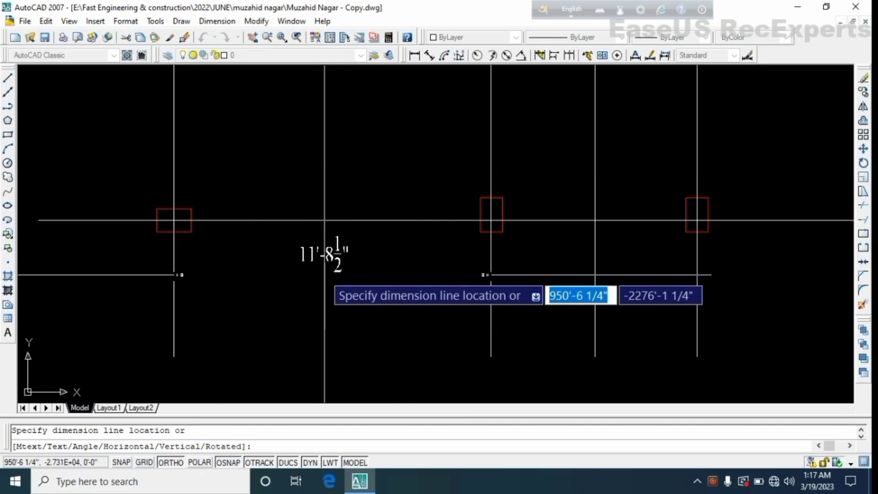
click(324, 267)
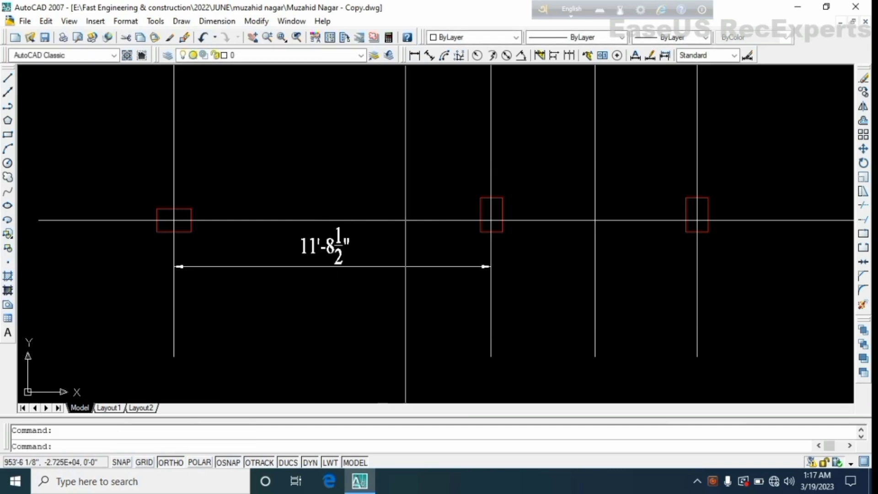
Continue the dimension chain along the bottom row to the grid intersections of the inner-right and far-right columns
click(569, 58)
middle_drag(539, 282, 348, 315)
scroll(467, 286, up, 2)
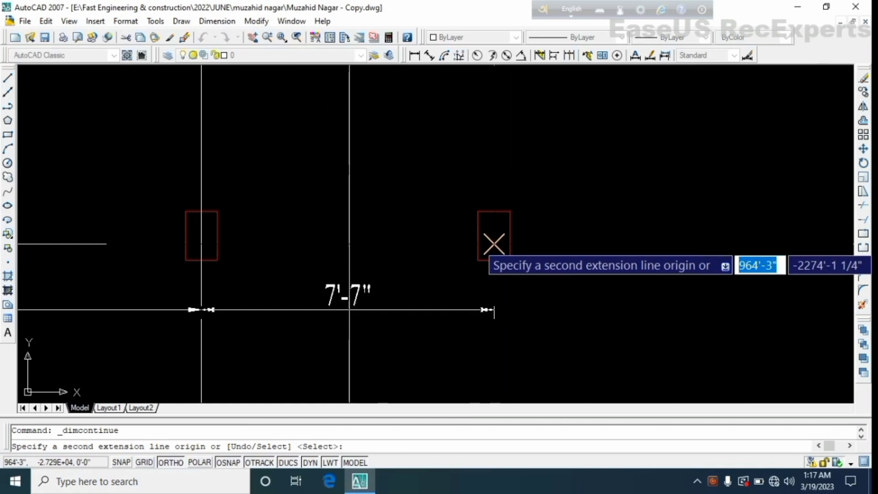
click(494, 243)
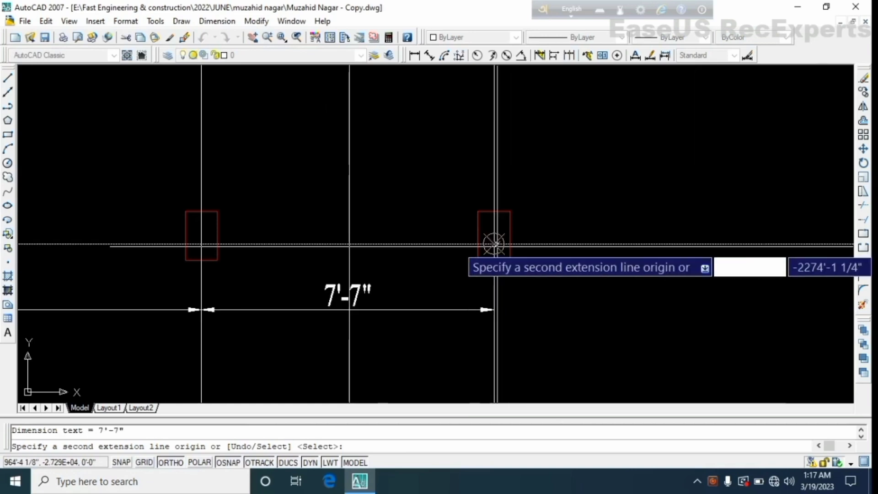
middle_drag(630, 303, 385, 306)
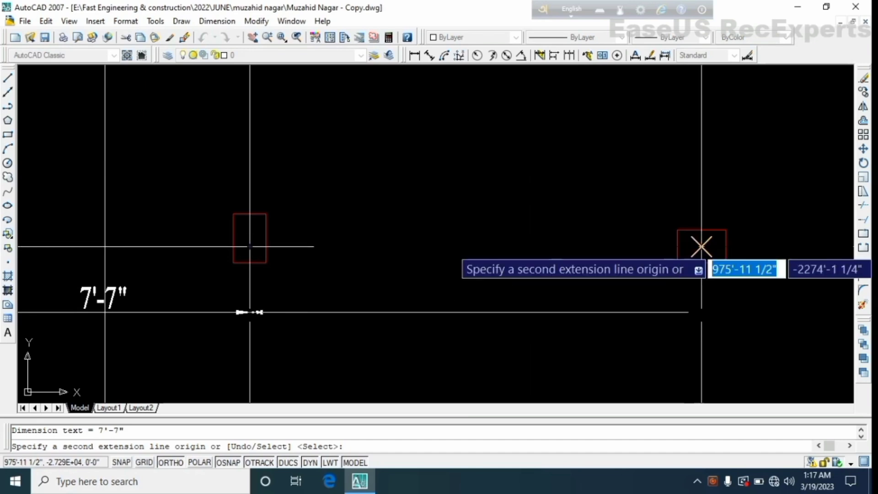
scroll(702, 246, down, 4)
click(636, 264)
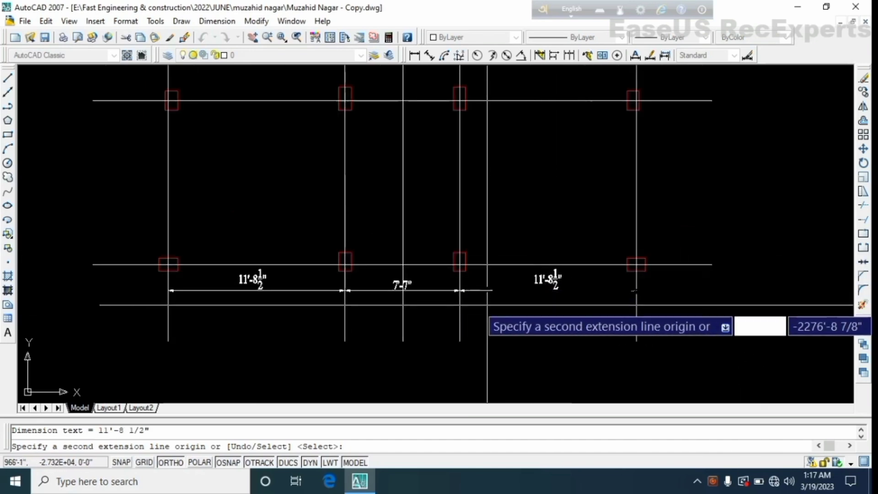
key(Return)
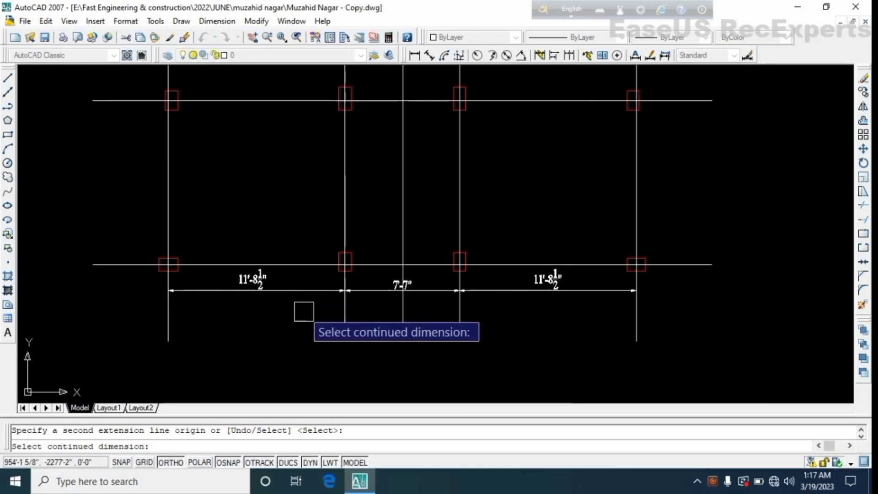
End the continued dimensioning and examine the columns and grid line intersections along the top row
key(Escape)
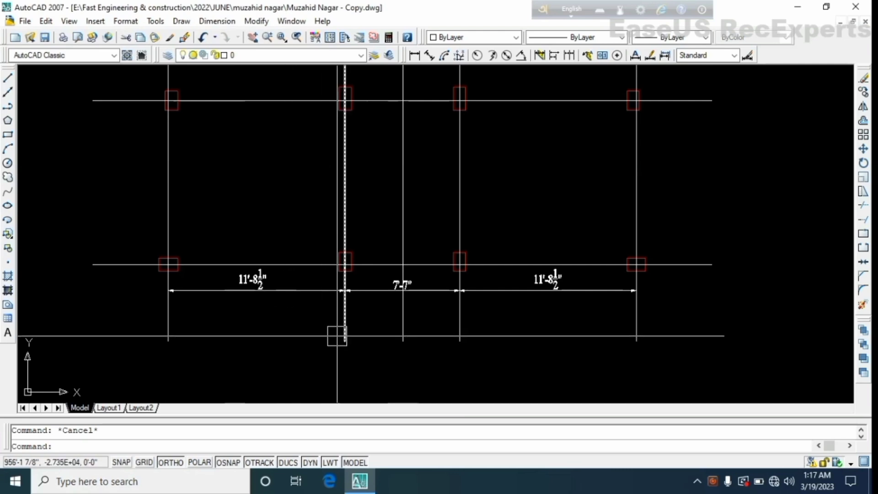
scroll(337, 336, down, 2)
middle_drag(358, 133, 325, 335)
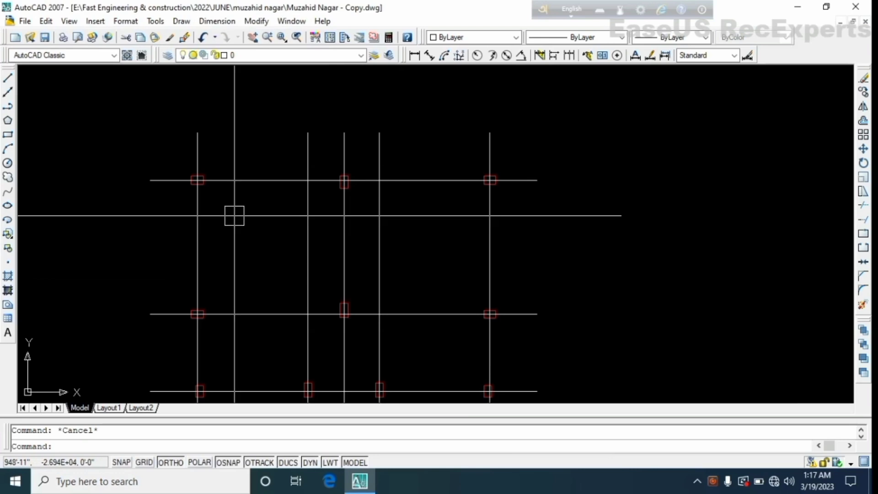
scroll(281, 226, up, 1)
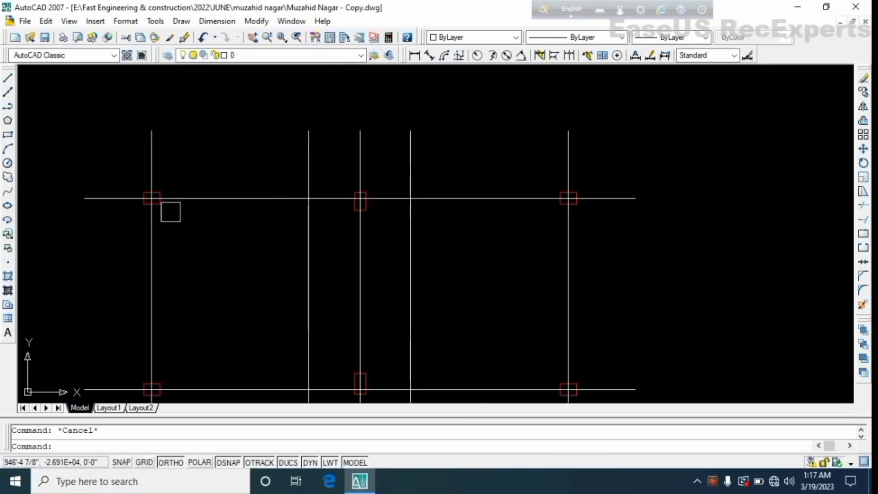
scroll(157, 206, up, 2)
scroll(149, 206, down, 2)
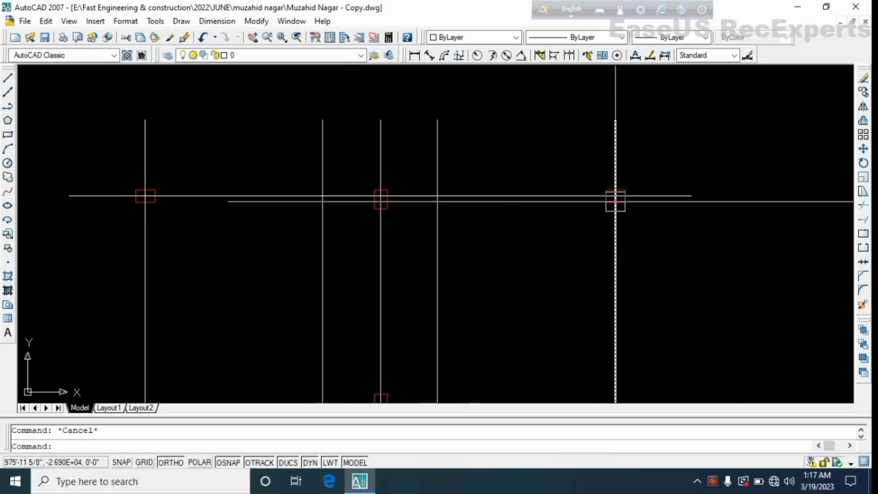
scroll(150, 203, up, 3)
scroll(148, 202, down, 2)
scroll(751, 194, up, 1)
scroll(747, 199, down, 2)
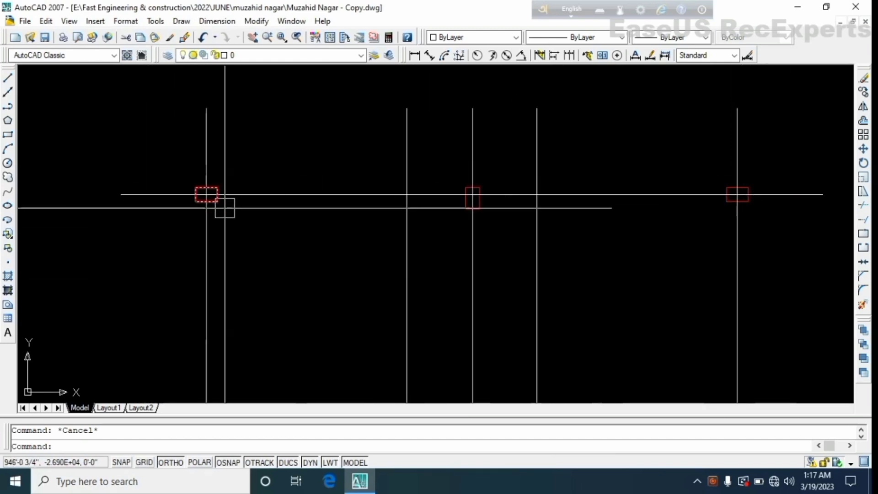
scroll(217, 208, up, 1)
scroll(104, 196, down, 3)
scroll(479, 186, up, 1)
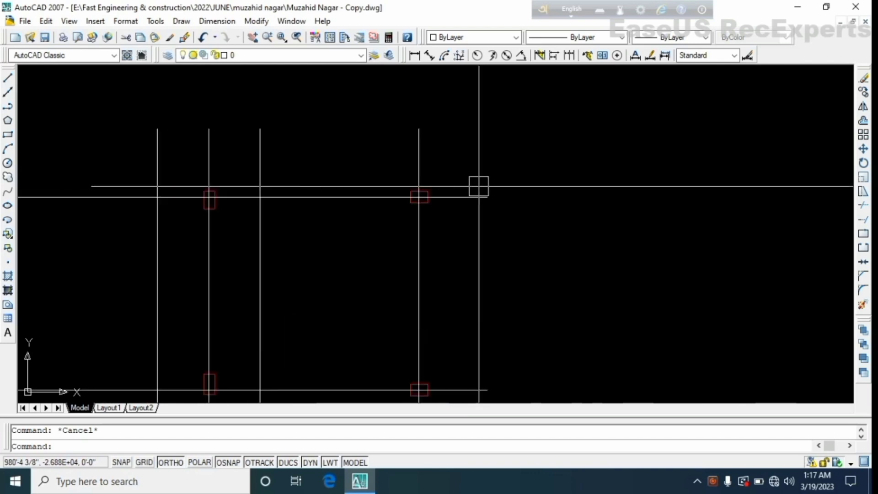
middle_drag(267, 230, 326, 245)
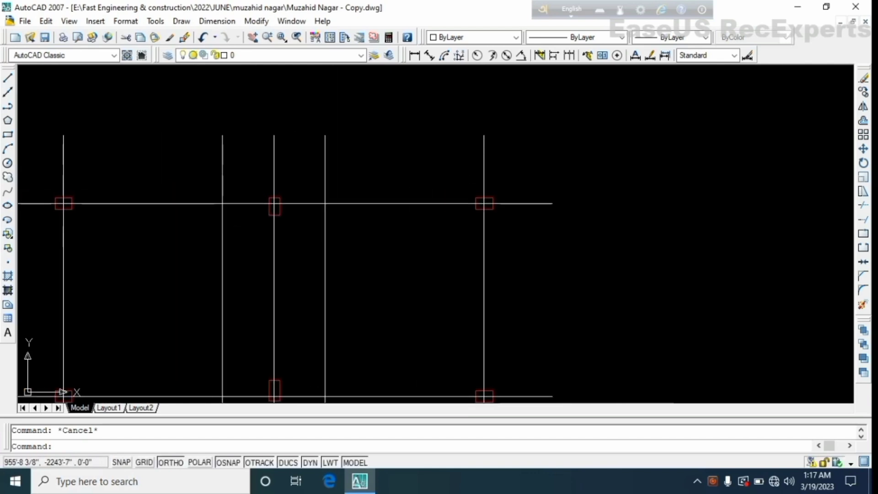
middle_drag(338, 136, 381, 135)
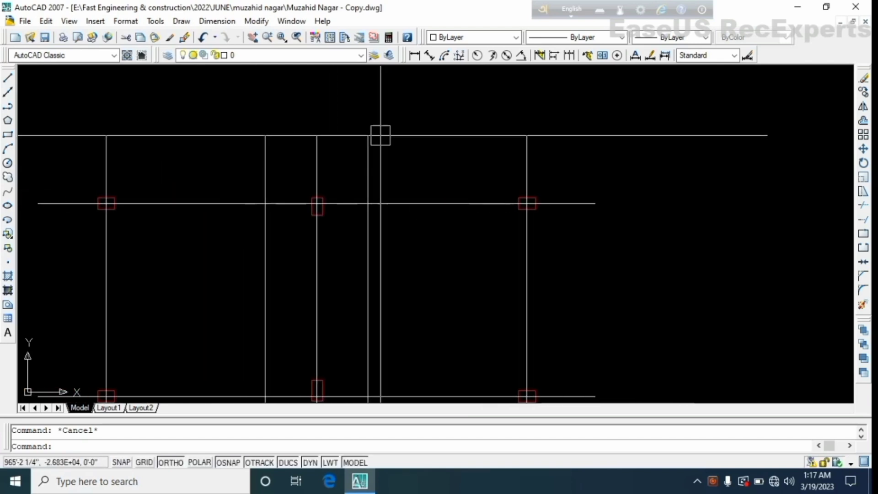
Add a linear dimension above the top row from the far-left column's grid intersection to the far-right column's grid intersection
click(414, 56)
scroll(111, 222, up, 5)
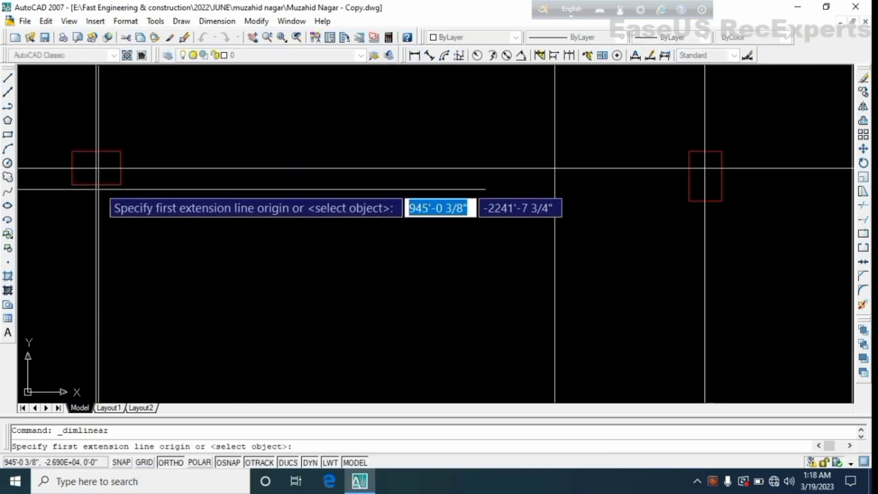
click(96, 168)
scroll(110, 179, down, 4)
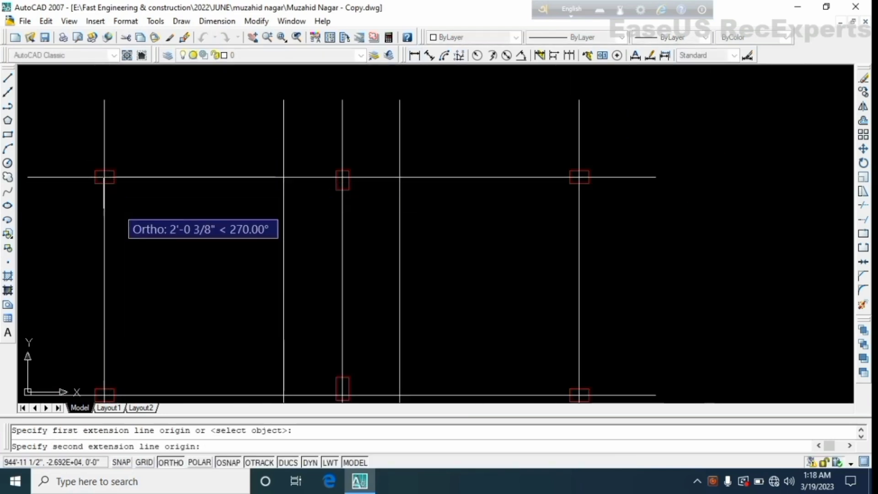
scroll(586, 182, up, 2)
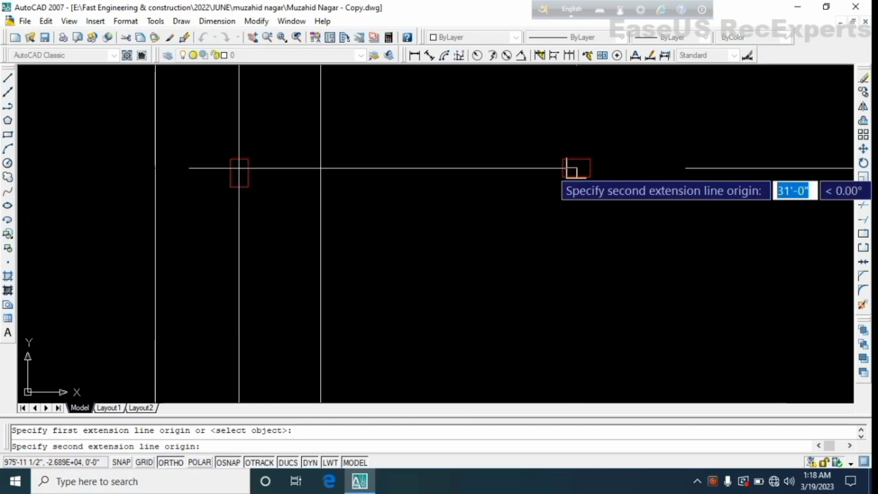
click(576, 168)
scroll(516, 167, down, 2)
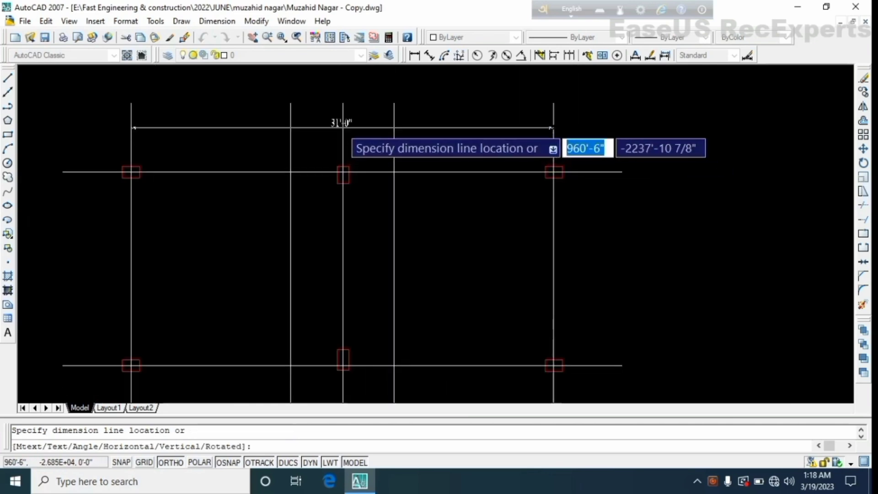
scroll(347, 133, up, 3)
click(346, 134)
scroll(373, 235, down, 3)
scroll(221, 202, up, 2)
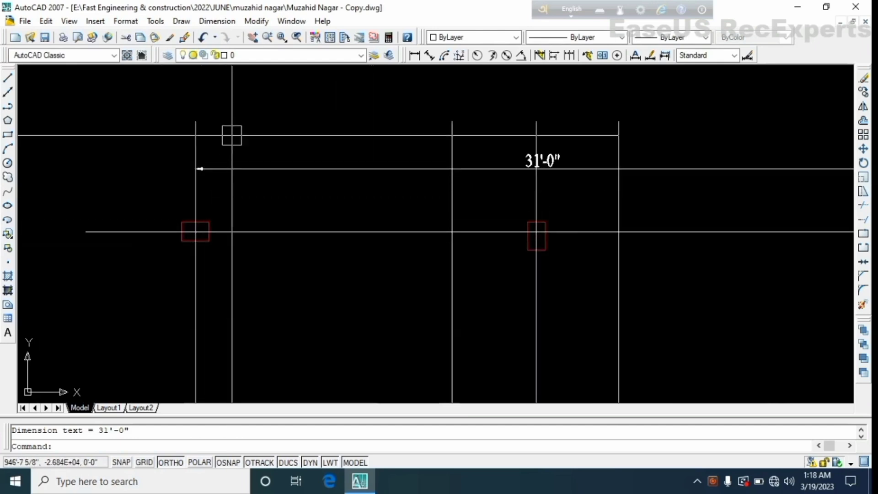
Change the colour of the five vertical grid lines and the upper three horizontal grid lines to Green
scroll(396, 102, down, 4)
click(636, 206)
click(284, 221)
scroll(365, 295, down, 2)
scroll(330, 343, up, 3)
middle_drag(330, 345, 345, 222)
scroll(345, 222, down, 2)
click(327, 291)
middle_drag(298, 169, 292, 331)
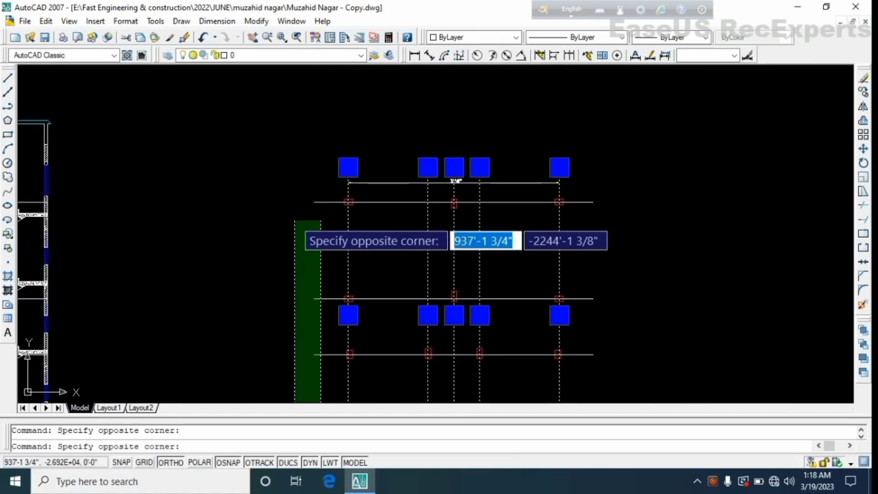
click(297, 183)
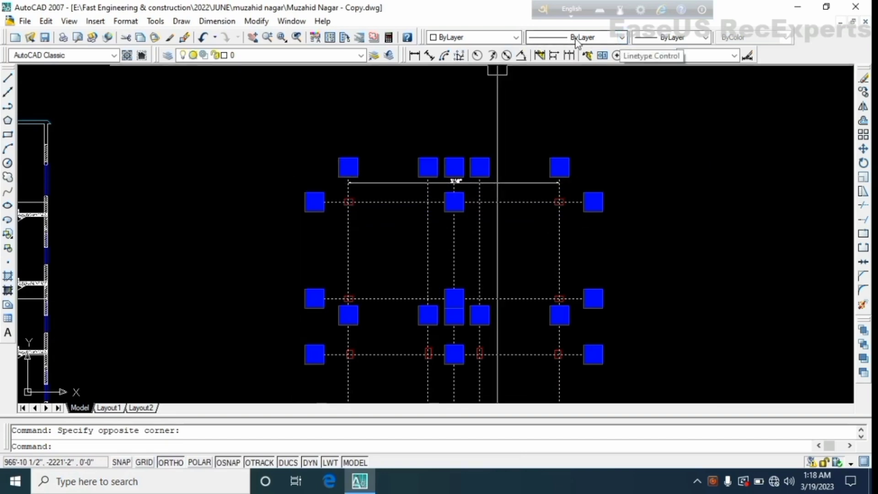
click(515, 37)
click(516, 37)
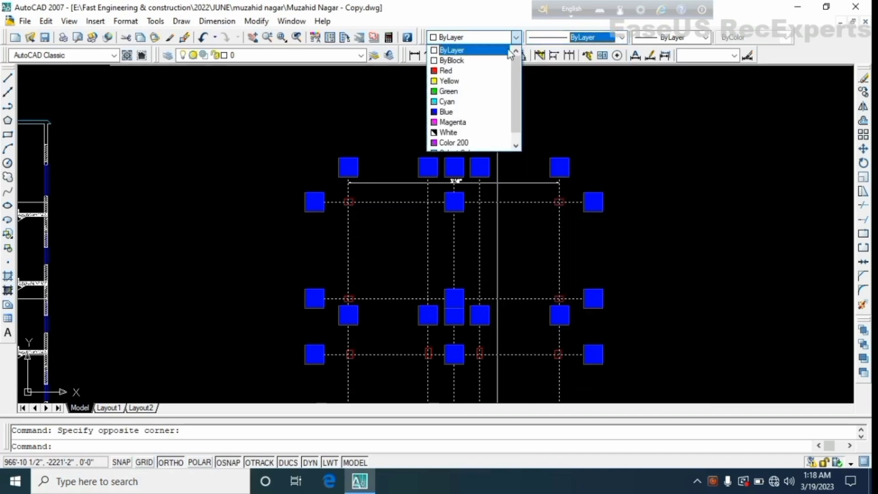
click(452, 92)
key(Escape)
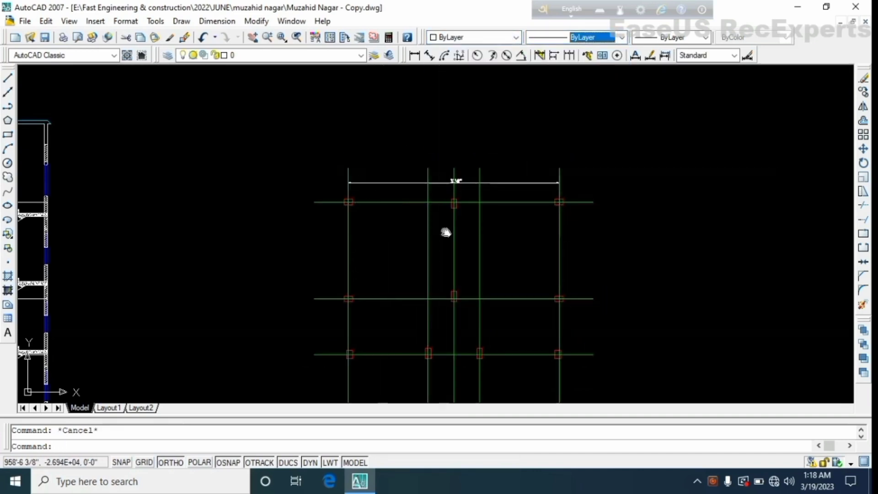
Add an overall linear dimension above the existing top dimension, between the outer corners of the far-left and far-right columns
scroll(356, 190, down, 2)
scroll(329, 300, up, 5)
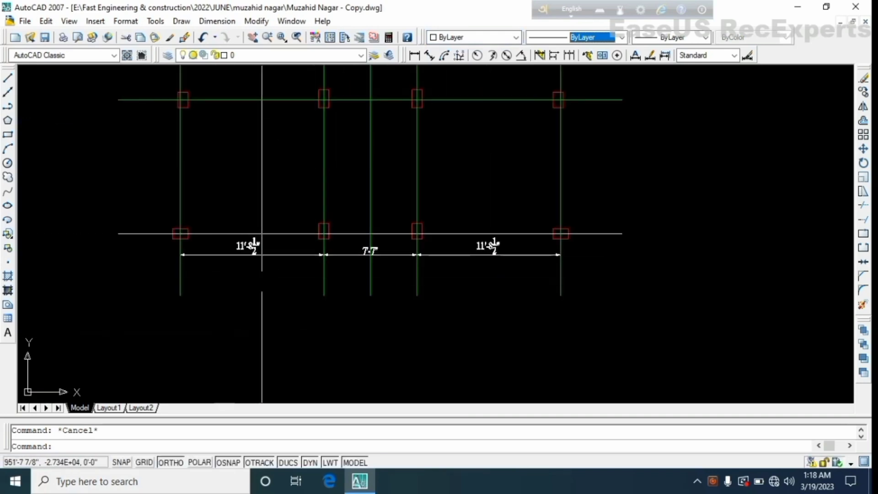
scroll(262, 280, down, 2)
mouse_move(262, 280)
middle_down()
mouse_move(290, 286)
mouse_move(308, 310)
mouse_move(284, 269)
middle_up()
scroll(190, 189, up, 3)
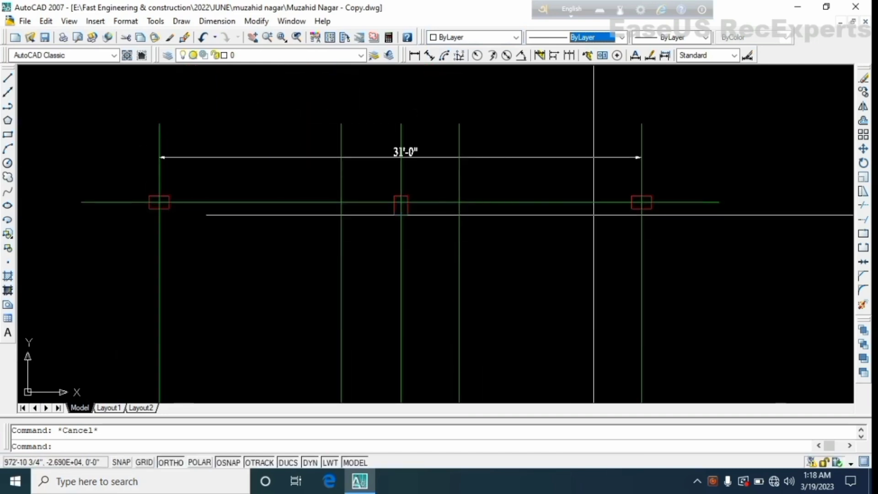
middle_drag(593, 215, 559, 232)
scroll(136, 230, up, 4)
middle_drag(98, 232, 179, 270)
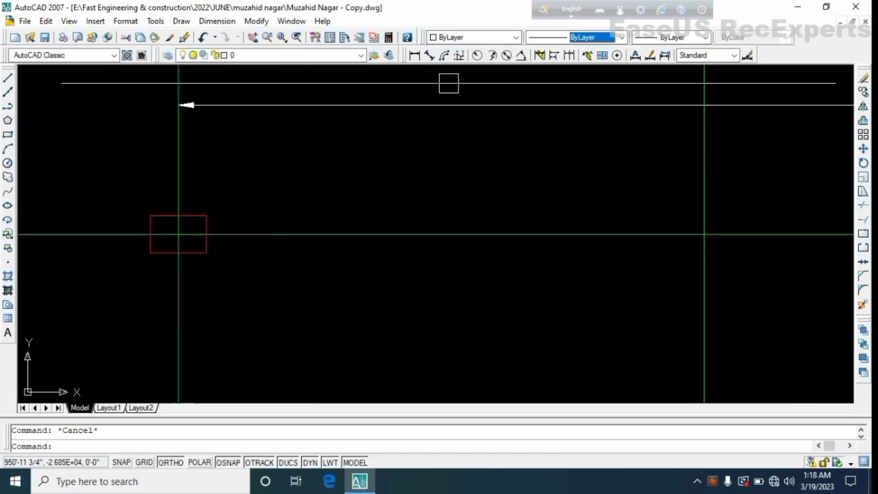
click(415, 56)
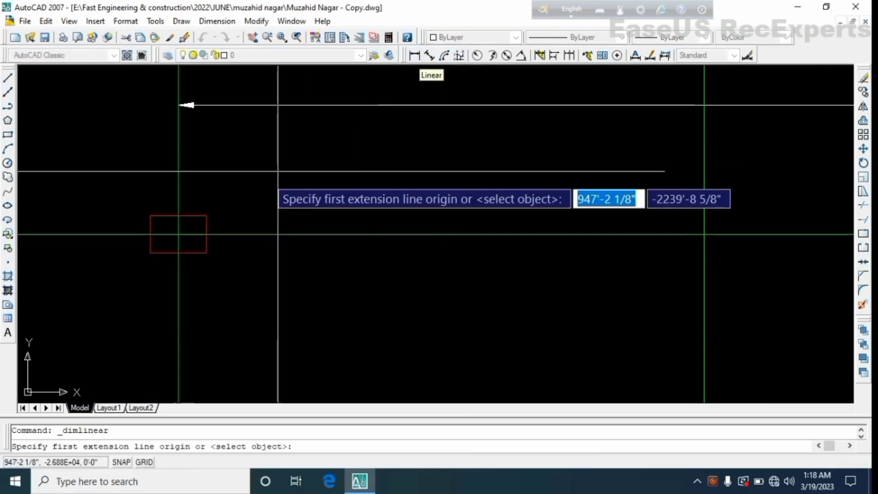
click(150, 215)
scroll(179, 224, down, 5)
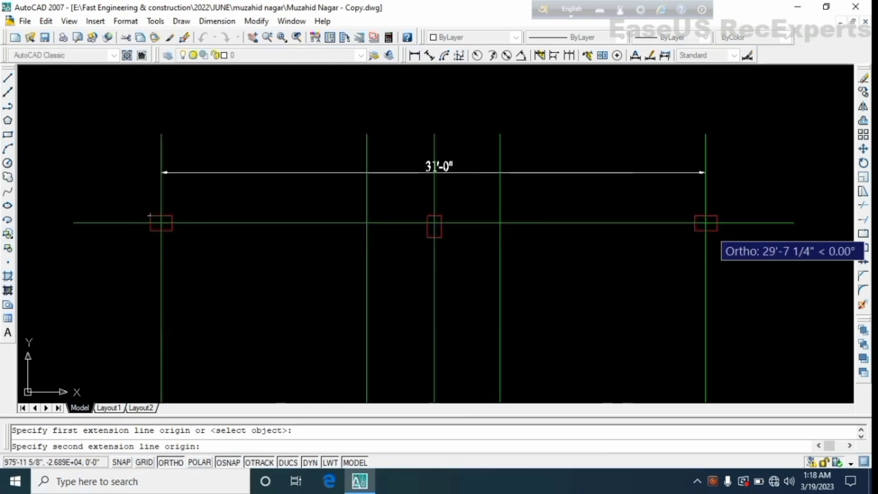
scroll(618, 218, up, 6)
click(615, 219)
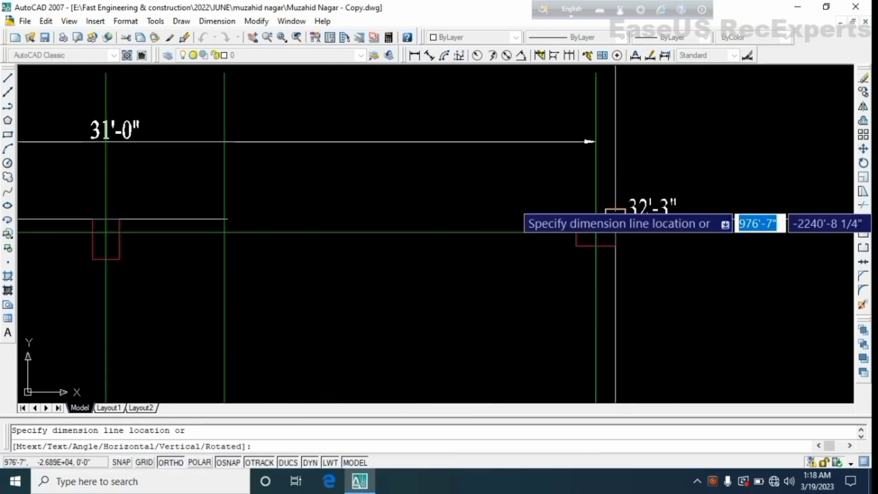
scroll(551, 135, down, 2)
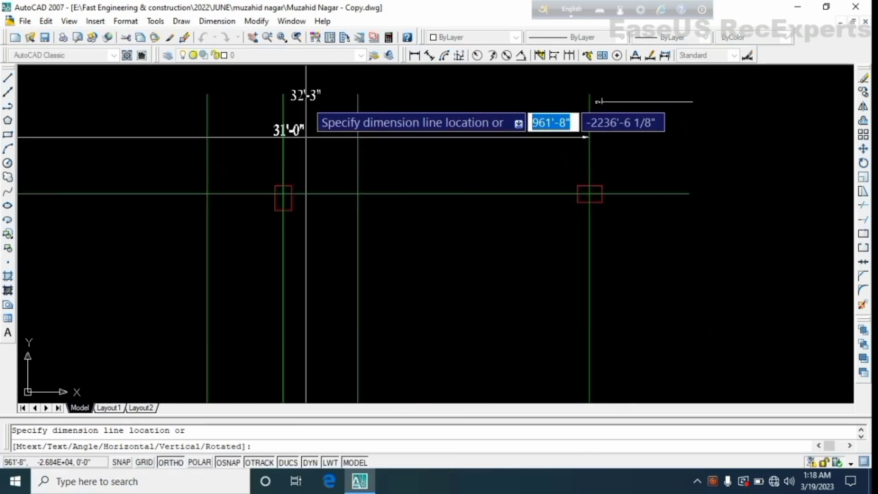
click(314, 102)
scroll(315, 238, down, 2)
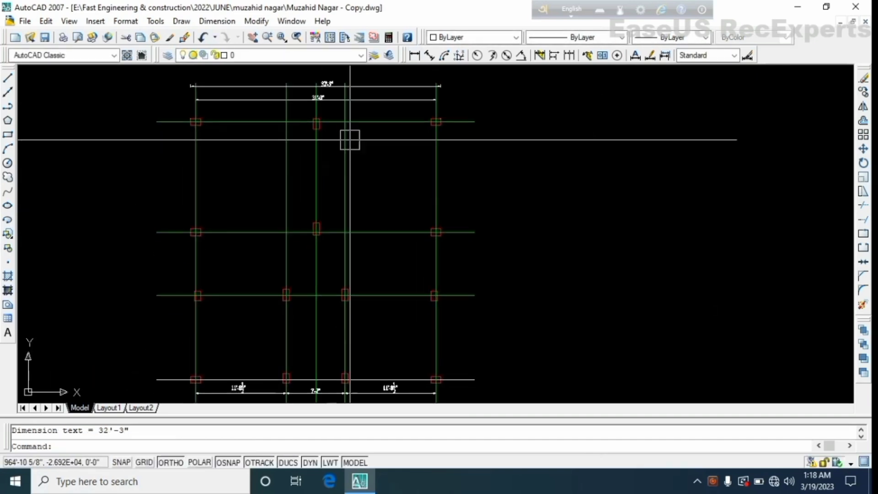
Add a vertical linear dimension beside the far-right columns, from the bottom row's grid intersection to the second row's
mouse_move(279, 373)
middle_down()
mouse_move(305, 268)
mouse_move(297, 307)
middle_up()
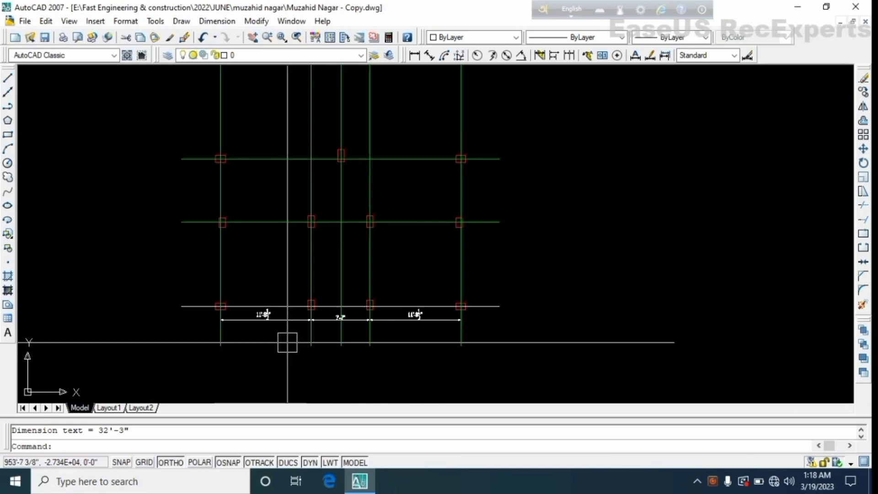
scroll(297, 348, down, 4)
scroll(311, 356, up, 3)
mouse_move(310, 357)
middle_down()
mouse_move(243, 344)
mouse_move(213, 360)
middle_up()
scroll(287, 323, up, 4)
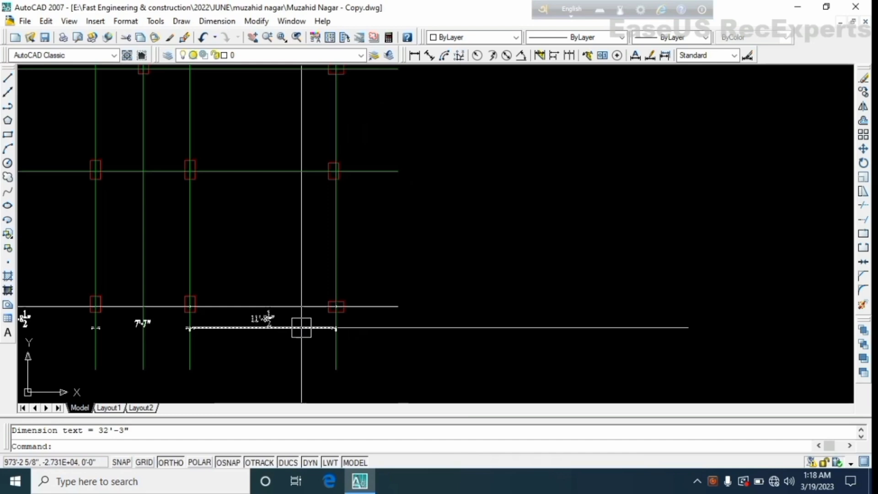
scroll(315, 357, up, 2)
scroll(314, 329, down, 2)
middle_drag(314, 330, 318, 355)
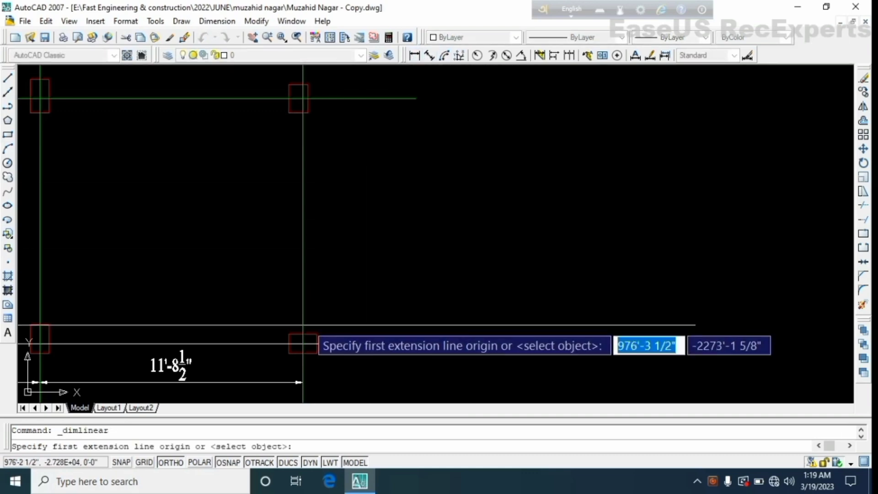
scroll(301, 344, up, 1)
click(300, 345)
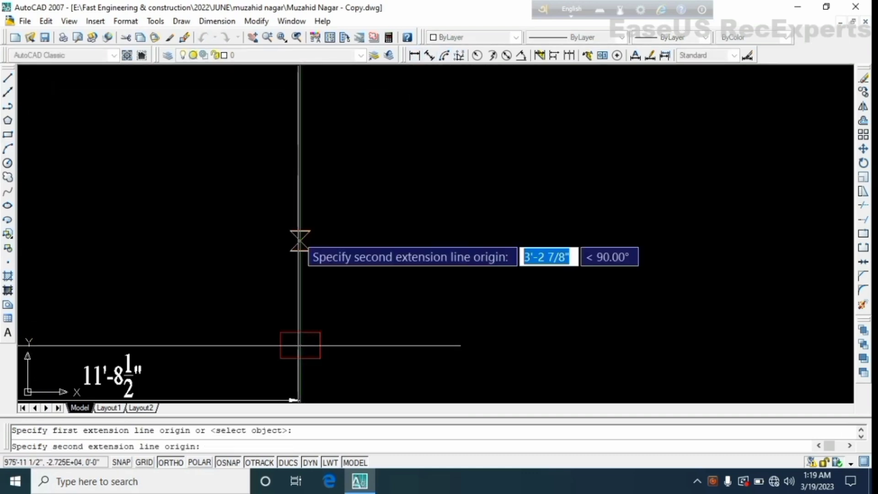
scroll(297, 237, down, 3)
scroll(304, 276, up, 3)
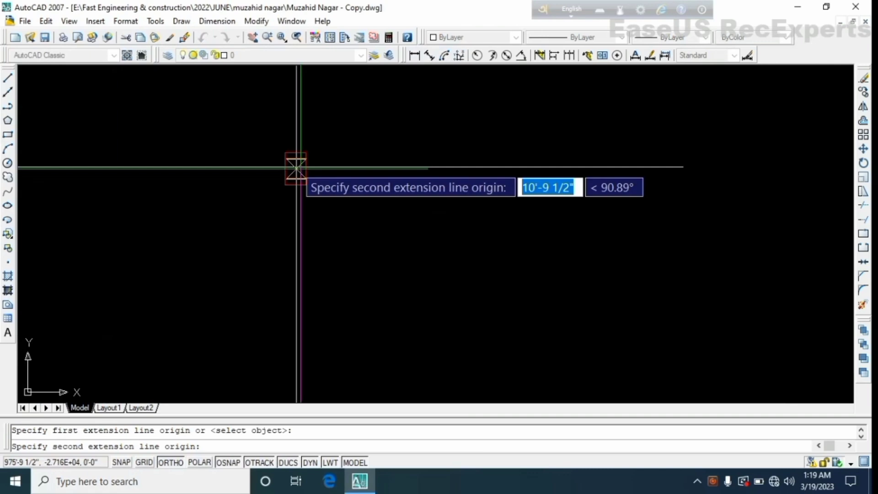
click(301, 168)
scroll(300, 169, down, 3)
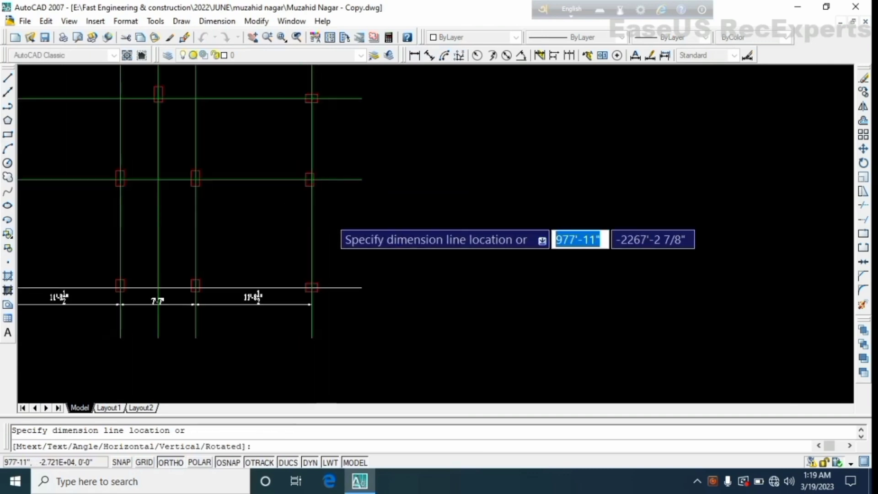
scroll(336, 219, up, 2)
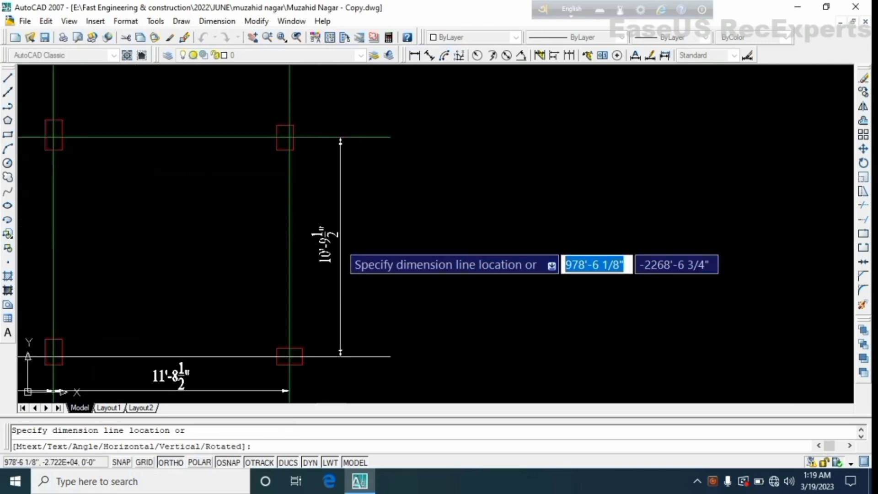
click(341, 250)
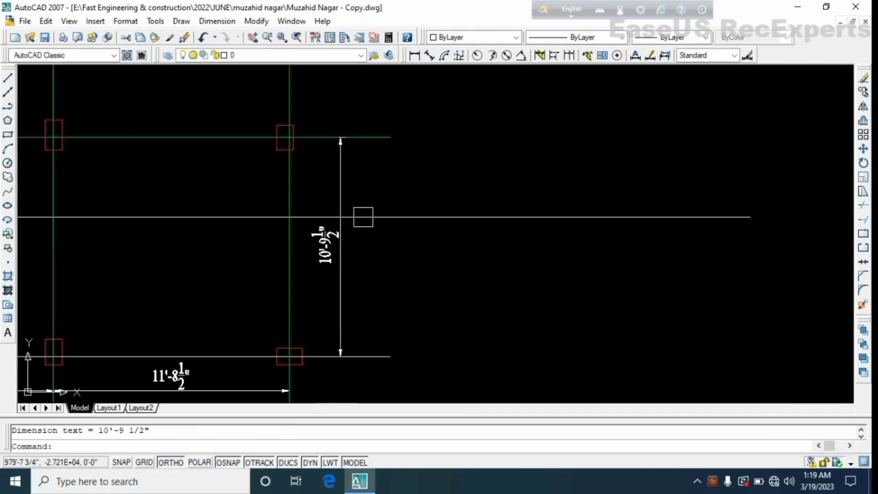
Continue the vertical dimension beside the far-right columns up to the grid intersections of the third row and the top row
click(566, 59)
scroll(293, 142, up, 4)
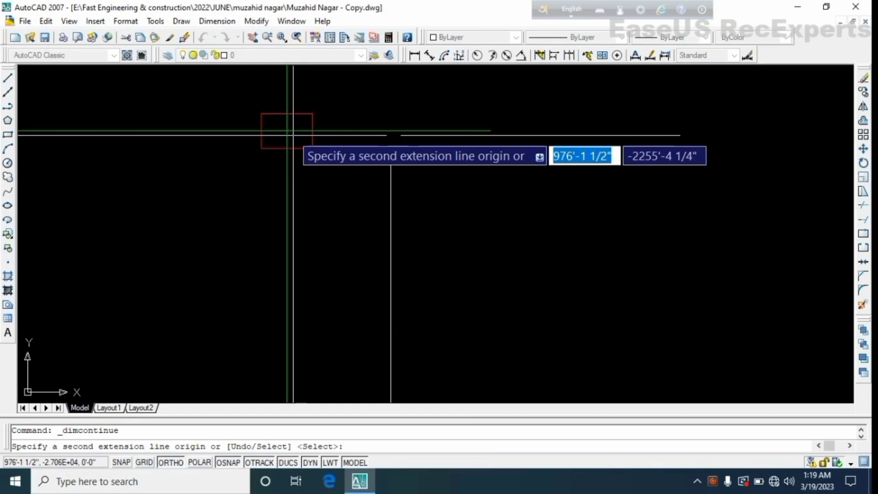
click(288, 129)
scroll(314, 158, down, 7)
middle_drag(338, 131, 339, 239)
scroll(310, 199, up, 7)
middle_drag(281, 127, 289, 267)
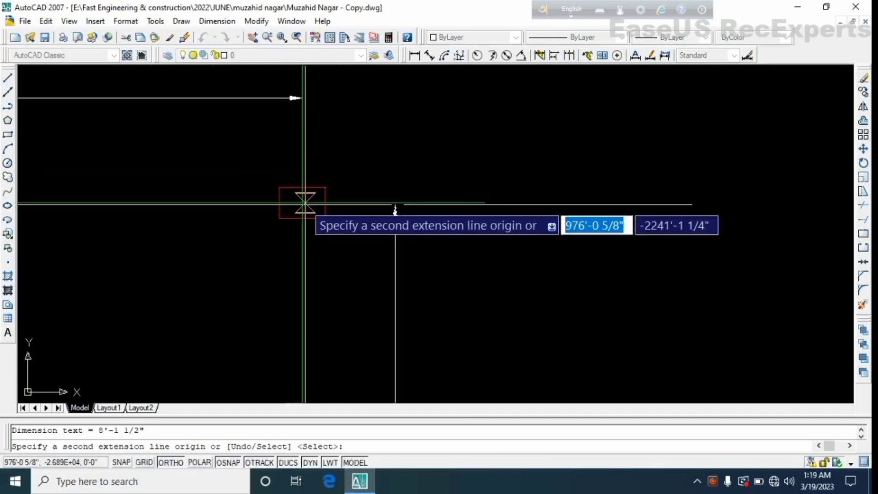
click(302, 203)
scroll(303, 203, down, 5)
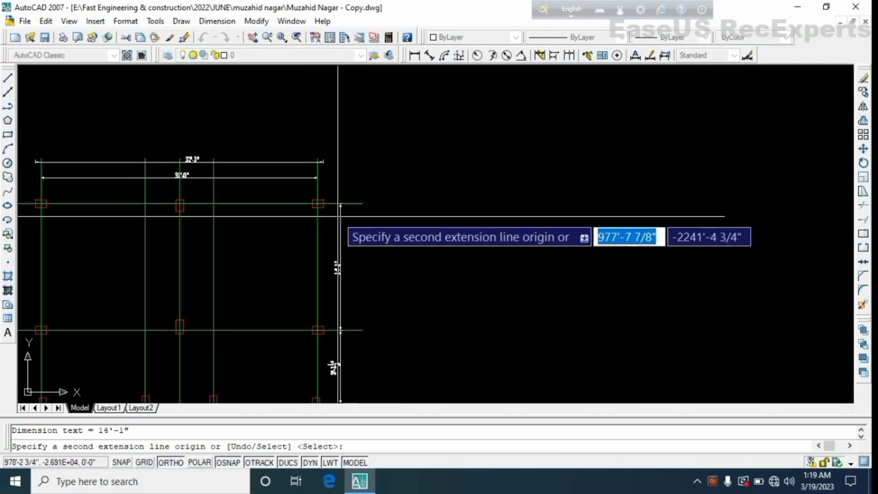
key(Return)
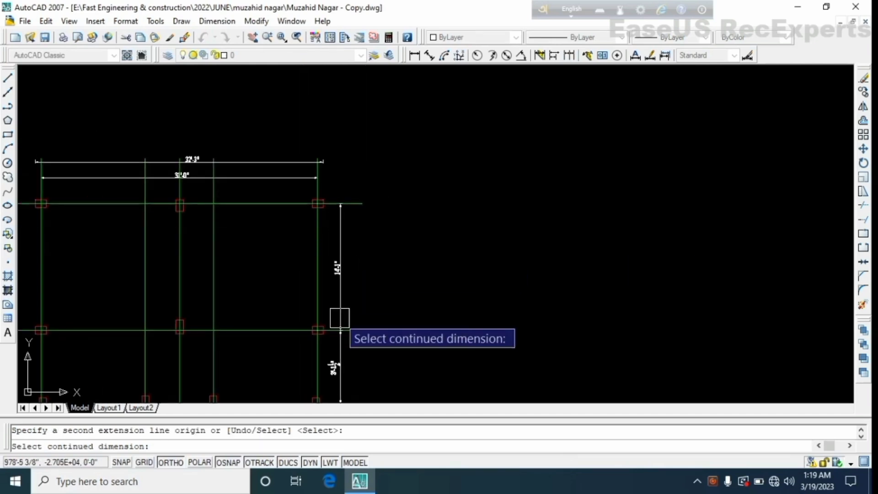
Inspect the far-left columns and their grid intersections between the bottom row and the top row
middle_drag(339, 317, 363, 238)
scroll(338, 277, down, 5)
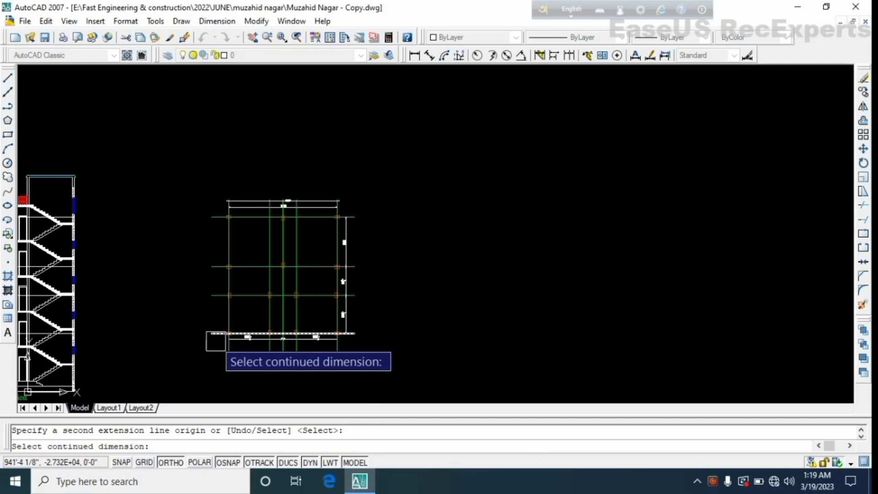
middle_drag(224, 339, 279, 339)
scroll(283, 226, up, 2)
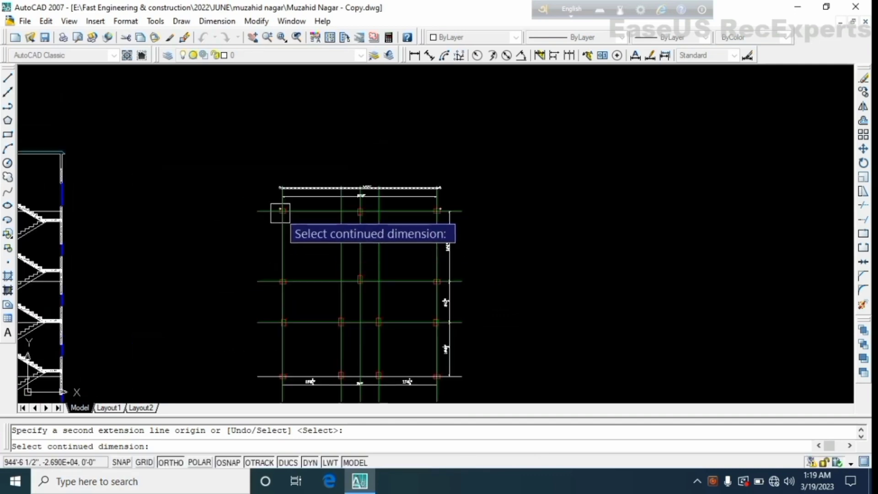
scroll(280, 213, up, 4)
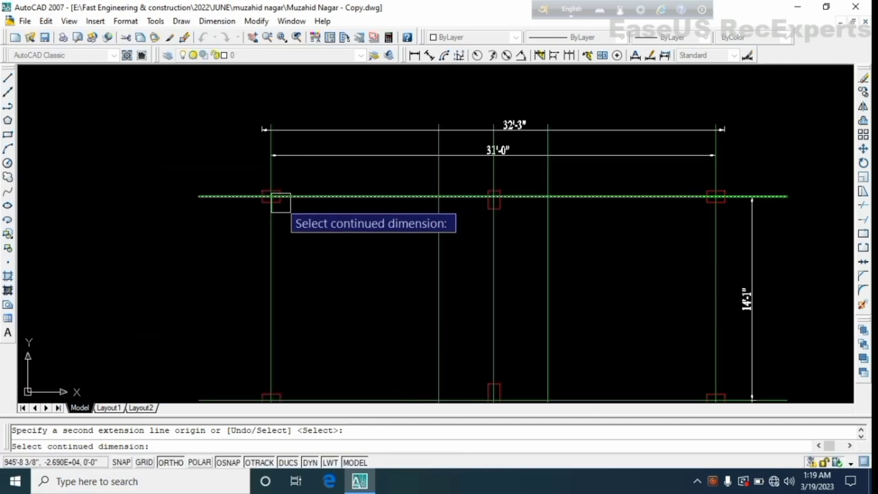
scroll(281, 202, down, 5)
scroll(283, 240, up, 3)
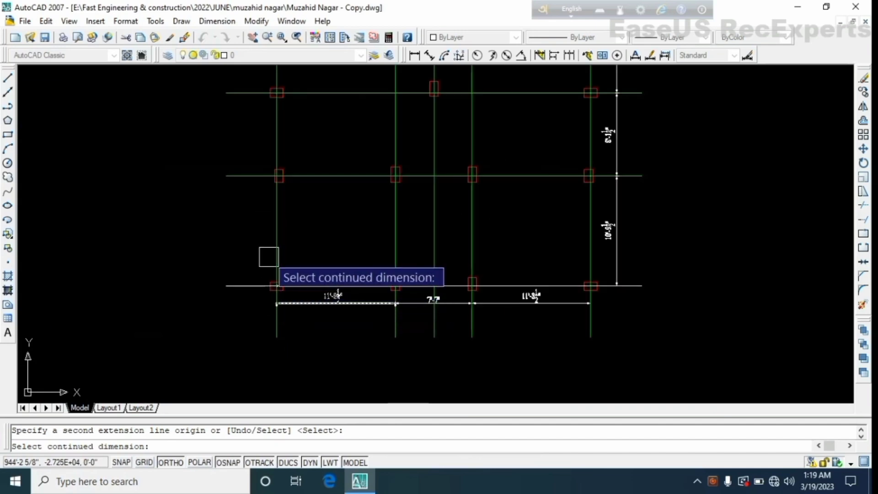
scroll(269, 306, up, 3)
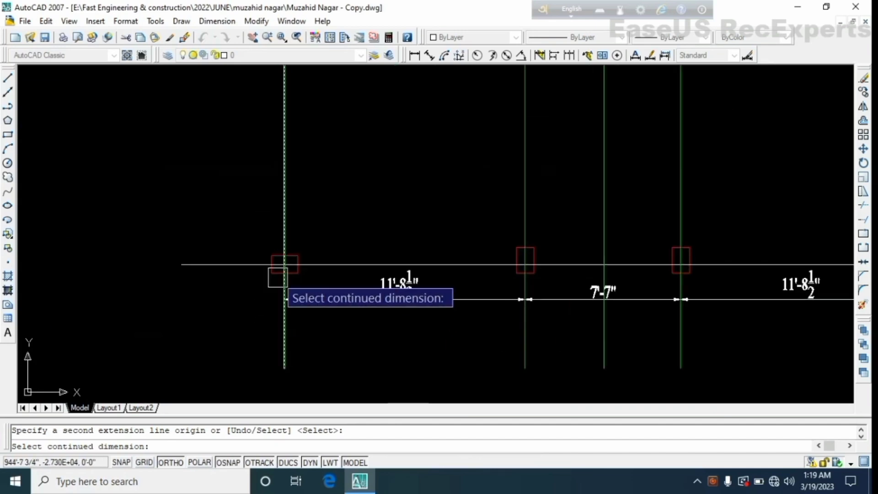
scroll(269, 282, down, 4)
scroll(269, 124, up, 3)
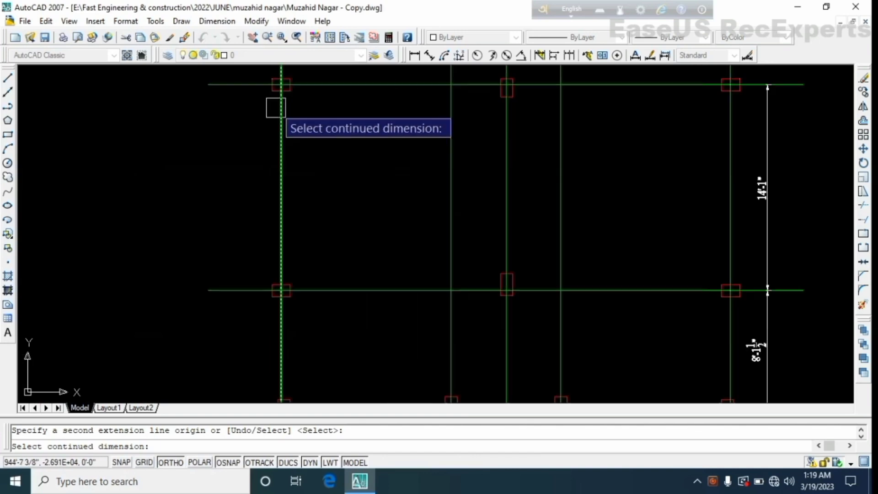
middle_drag(276, 108, 278, 150)
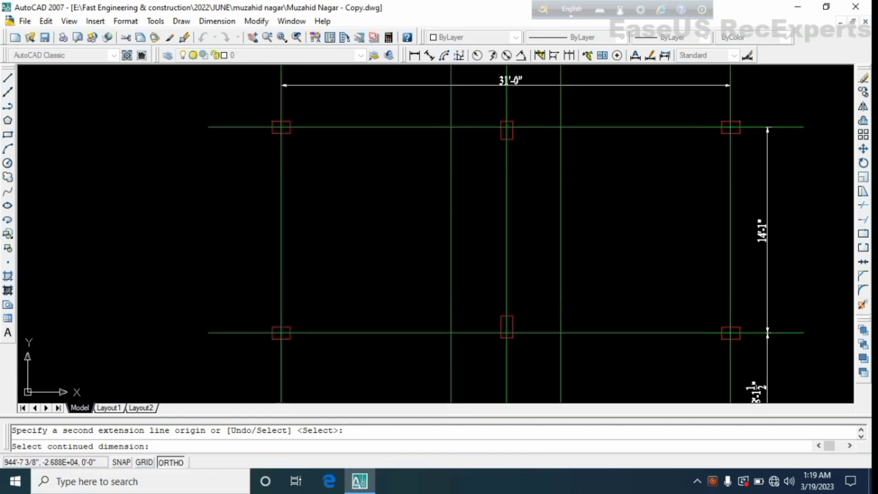
Add a vertical linear dimension beside the far-left columns, from the top row's grid intersection to the bottom row's
click(420, 56)
scroll(288, 140, up, 5)
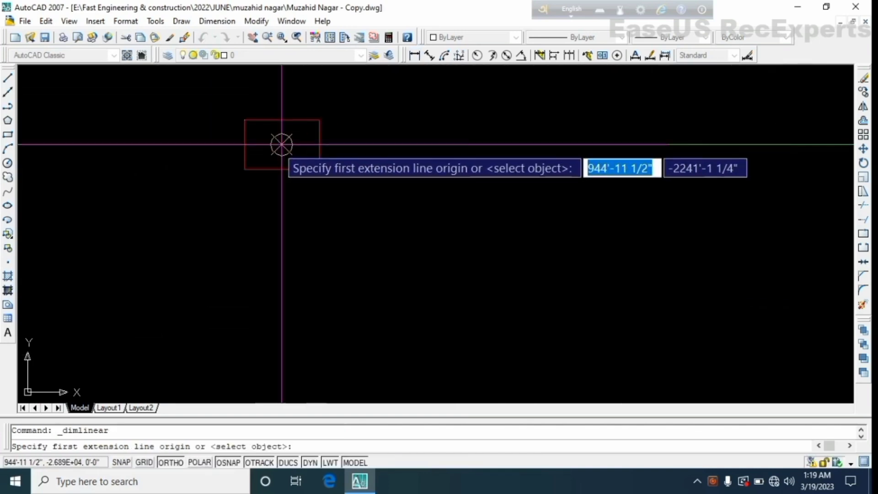
click(282, 145)
scroll(282, 144, down, 5)
middle_drag(282, 144, 290, 120)
scroll(285, 306, up, 4)
scroll(320, 284, down, 3)
scroll(341, 259, up, 4)
click(333, 241)
scroll(297, 182, down, 5)
middle_drag(279, 134, 279, 275)
scroll(279, 275, down, 2)
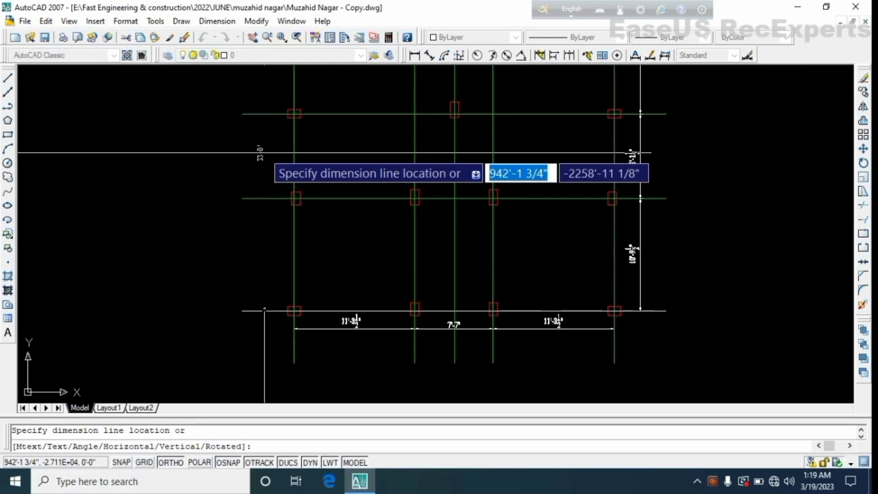
middle_drag(264, 148, 260, 253)
scroll(261, 251, down, 2)
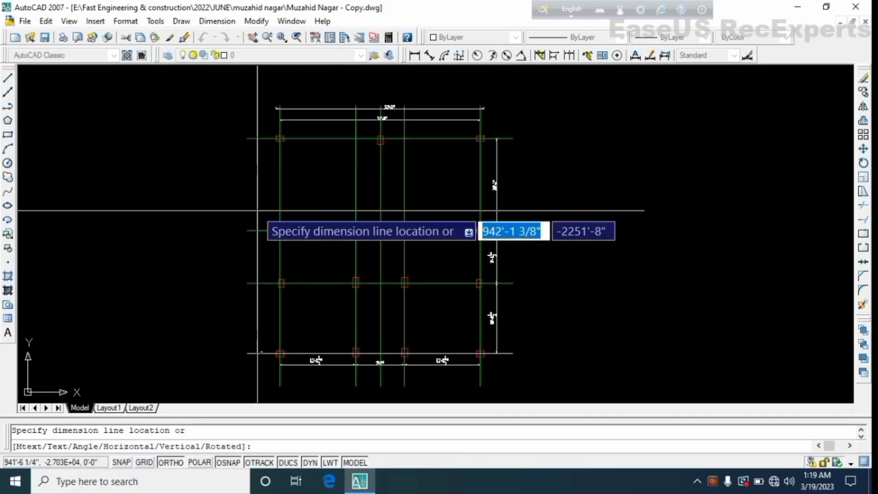
click(259, 251)
Add an overall vertical dimension outside the existing left one, between the outer corners of the top and bottom far-left columns
scroll(263, 251, up, 5)
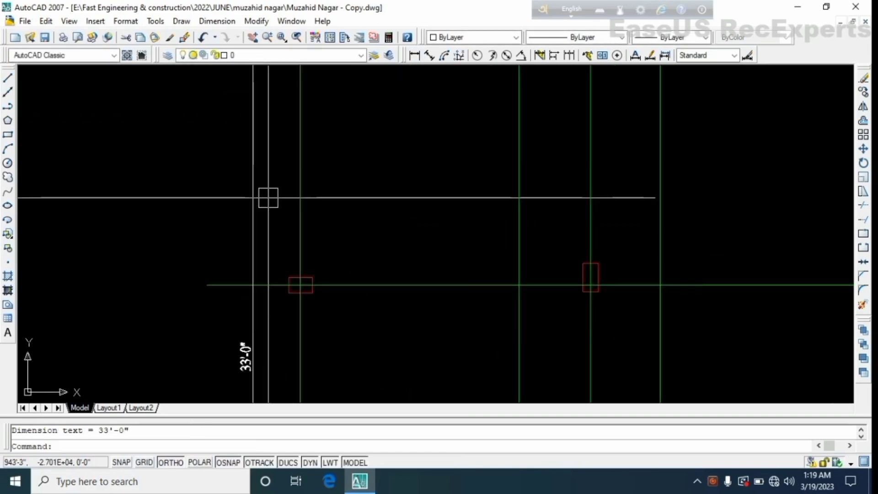
scroll(268, 197, down, 3)
click(414, 55)
scroll(348, 137, down, 2)
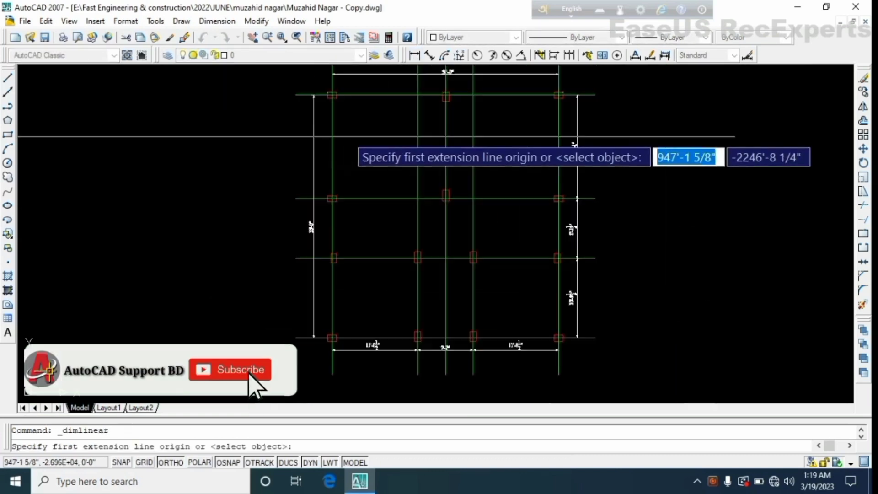
scroll(322, 188, up, 6)
scroll(317, 188, up, 5)
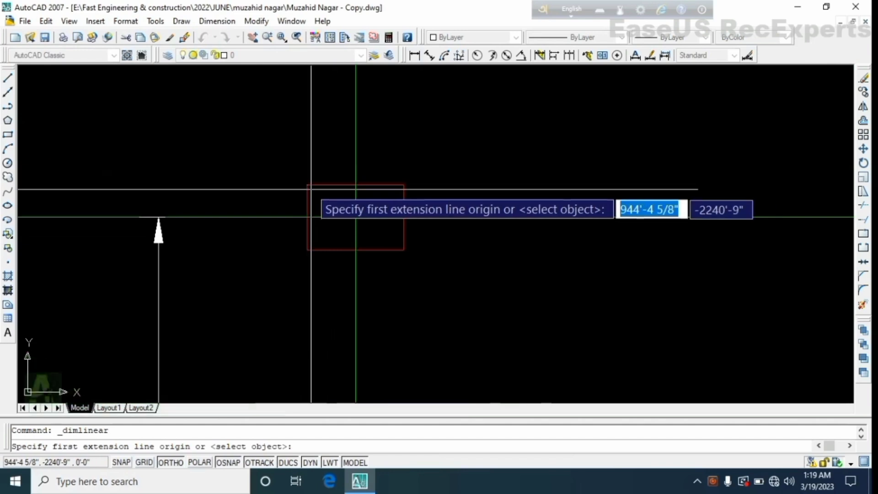
click(311, 188)
scroll(320, 190, down, 5)
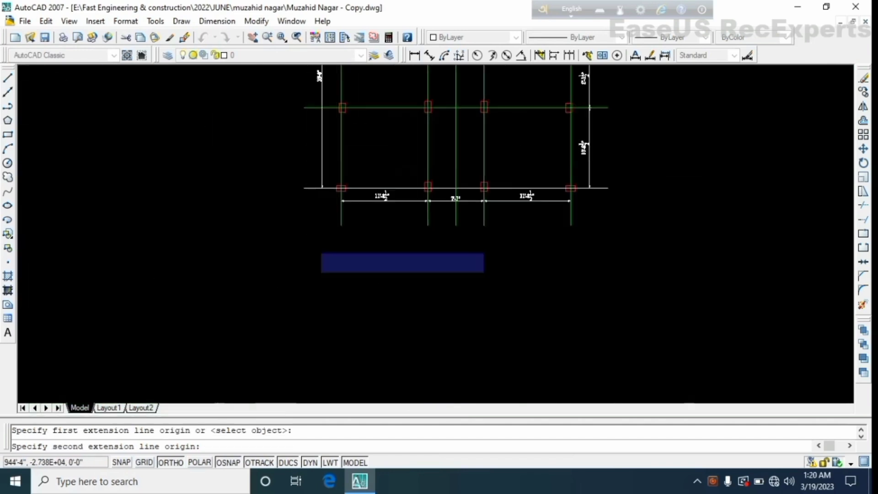
scroll(336, 192, up, 8)
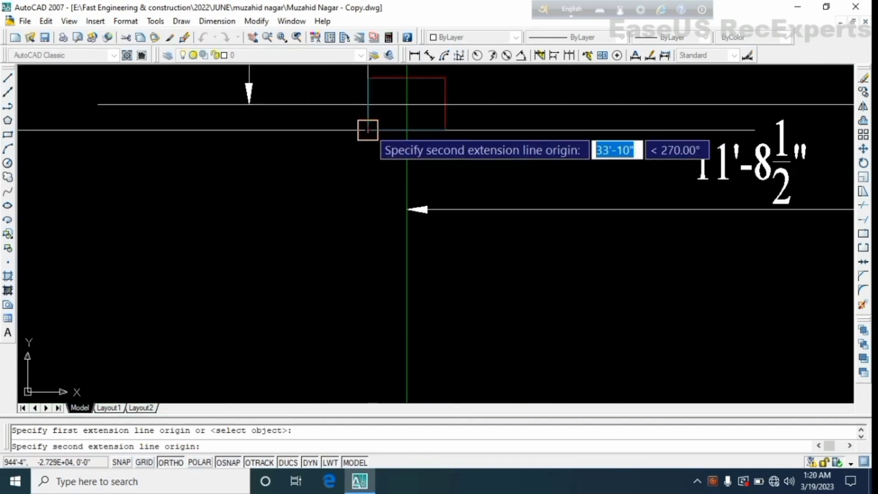
click(367, 130)
scroll(314, 256, down, 8)
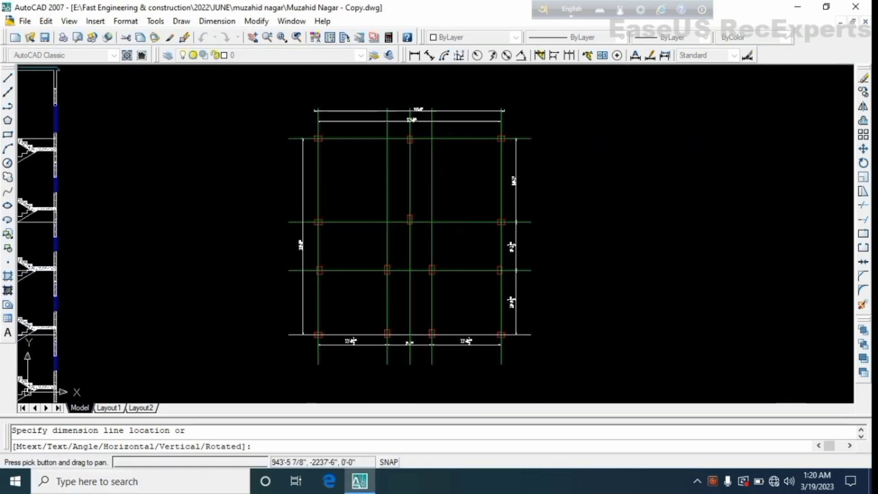
scroll(283, 239, up, 4)
click(304, 251)
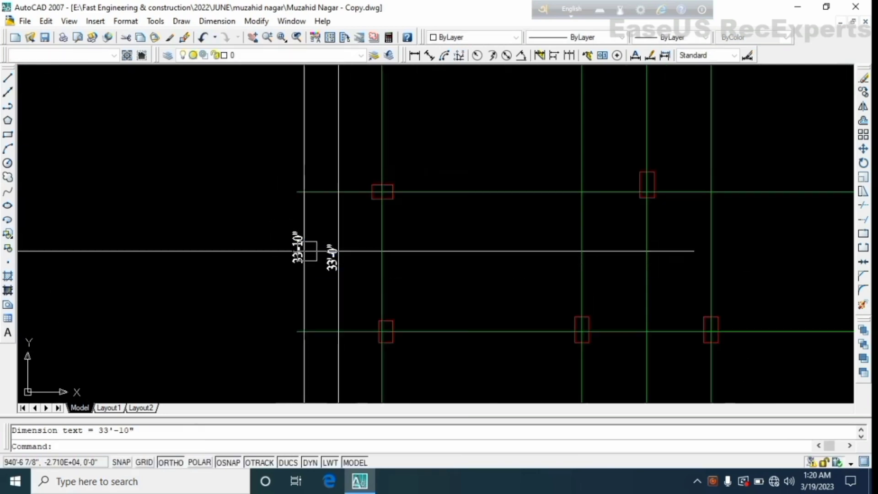
scroll(310, 251, down, 6)
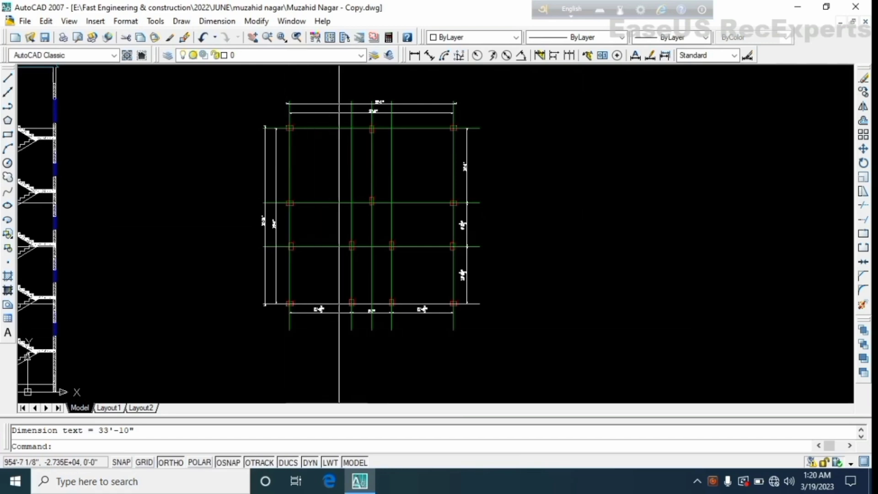
Examine the bottom row's two middle columns, the grid line between them and the dimensions below
scroll(355, 326, up, 4)
scroll(319, 326, down, 3)
scroll(235, 229, up, 2)
scroll(239, 224, down, 3)
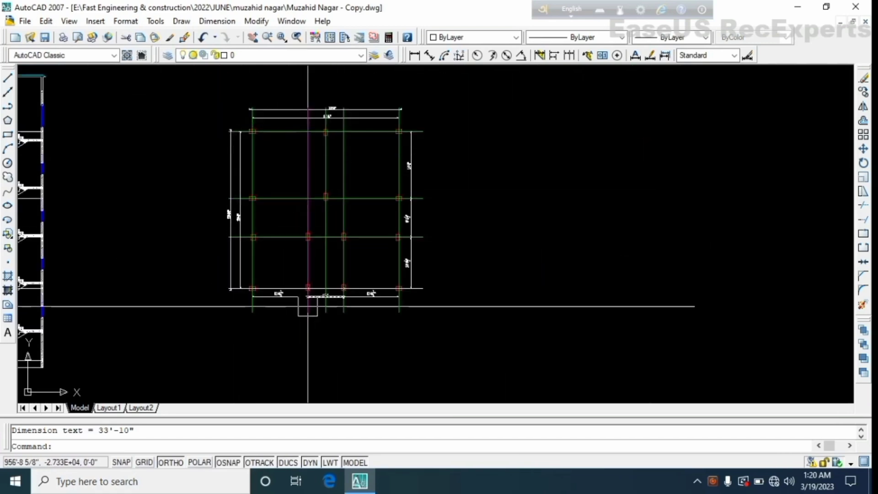
scroll(338, 343, up, 5)
middle_drag(264, 228, 283, 306)
scroll(282, 305, up, 3)
middle_drag(239, 219, 247, 251)
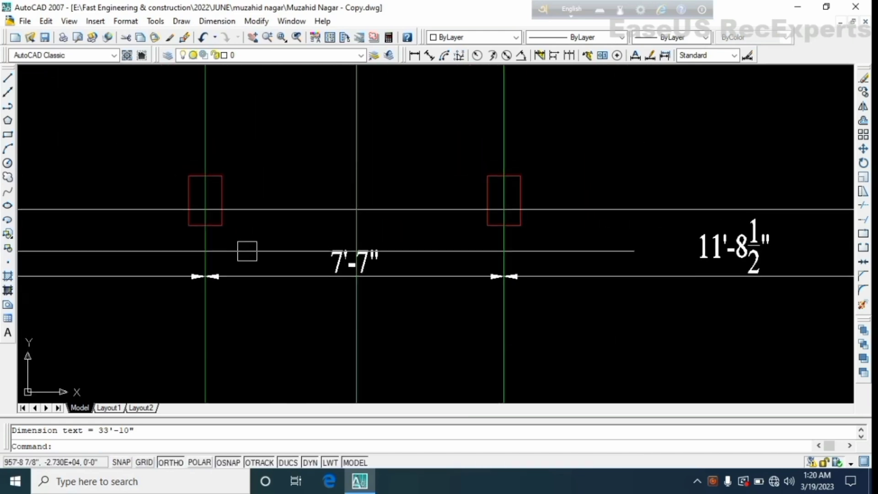
scroll(314, 233, down, 8)
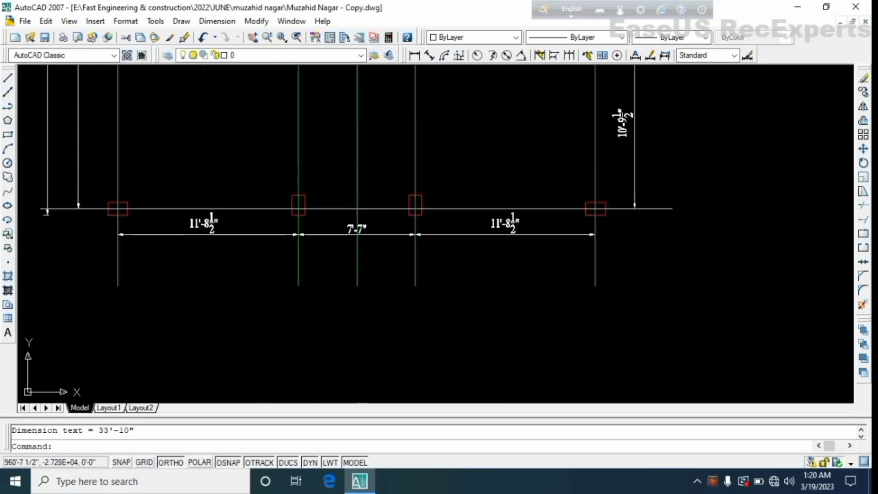
scroll(360, 341, up, 5)
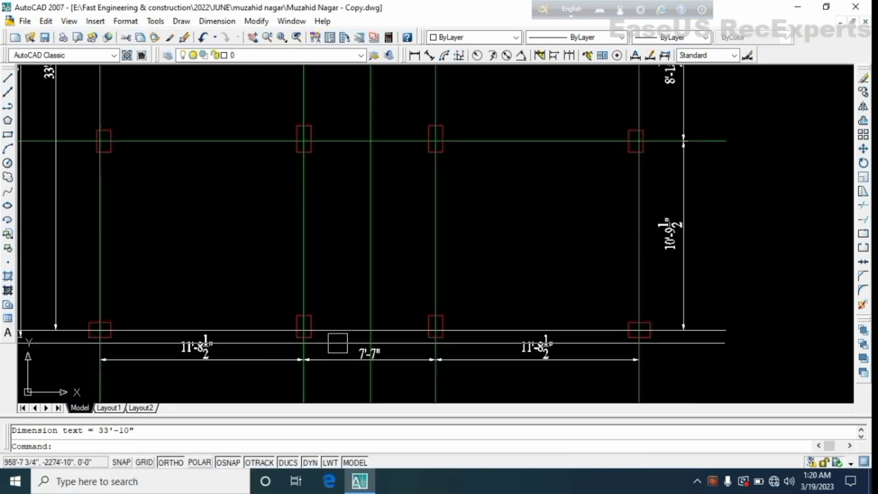
scroll(379, 334, up, 4)
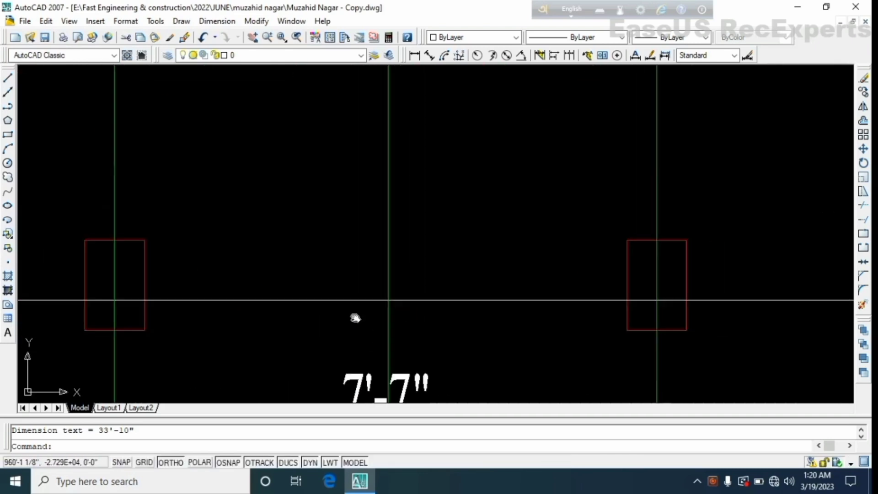
Add a linear dimension below the bottom row, from the second column's grid intersection to the central vertical grid line
click(415, 55)
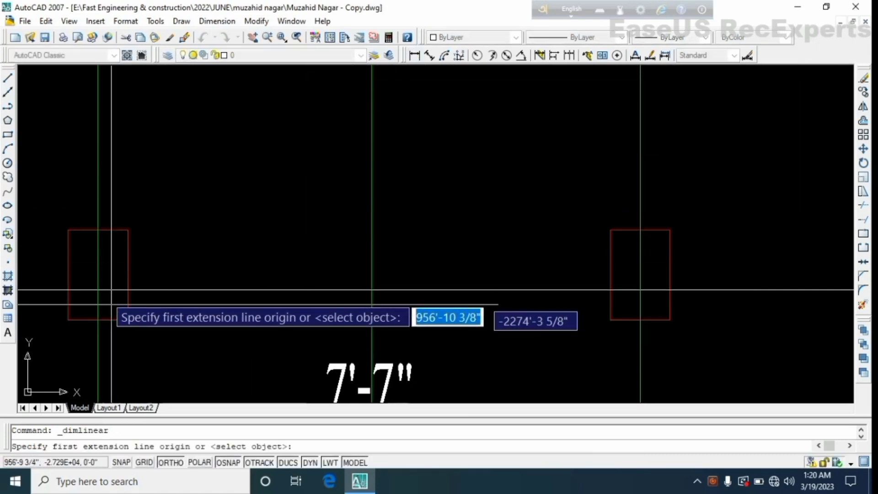
click(98, 290)
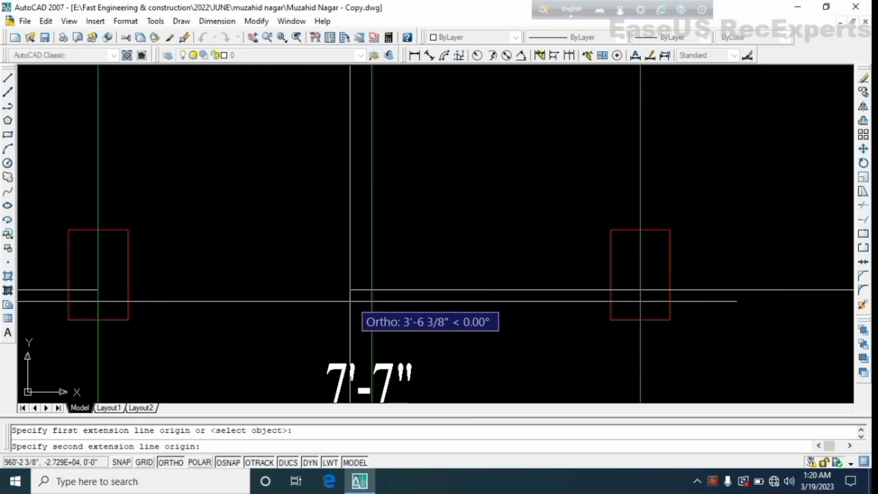
scroll(363, 289, down, 4)
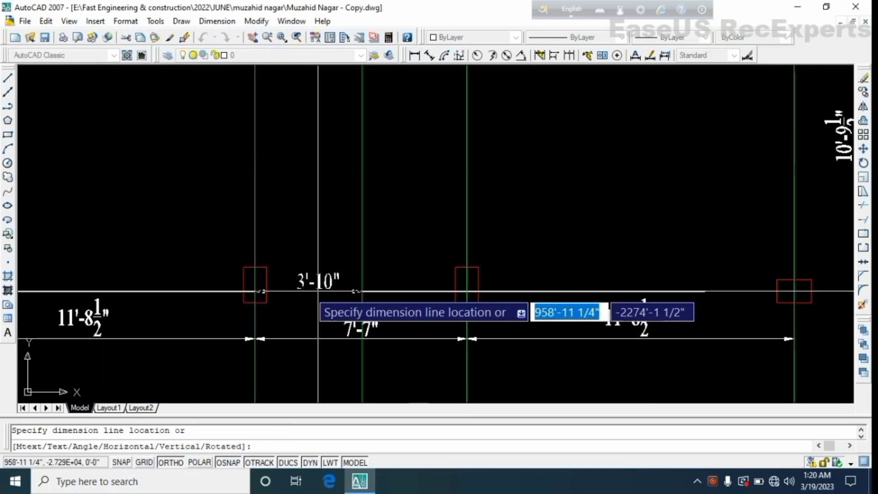
click(303, 313)
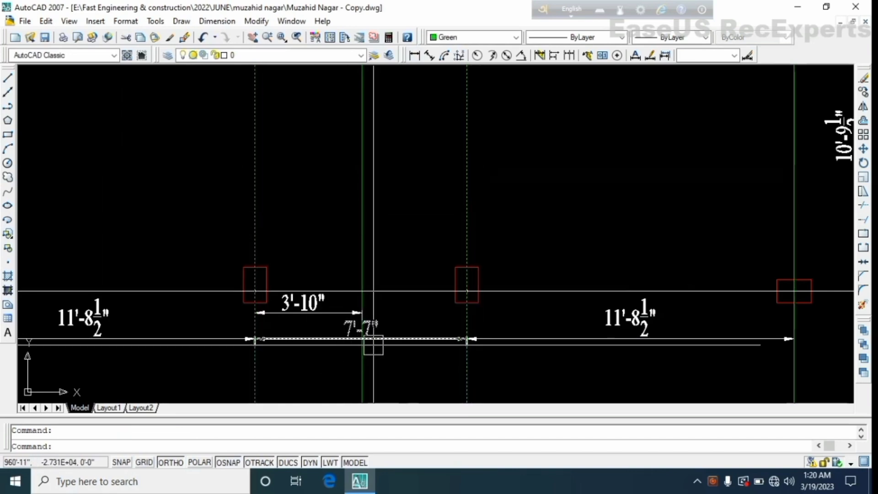
Draw a diagonal line from the bottom row's second column's upper inner corner to the lower inner corner of the third column in the row above
scroll(324, 330, down, 5)
mouse_move(344, 334)
middle_down()
mouse_move(285, 353)
mouse_move(285, 304)
middle_up()
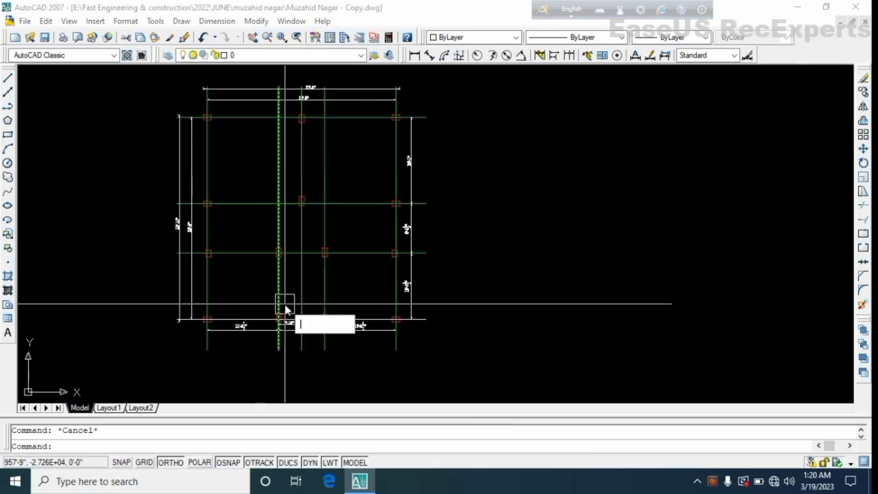
text(l)
key(Return)
scroll(285, 304, up, 3)
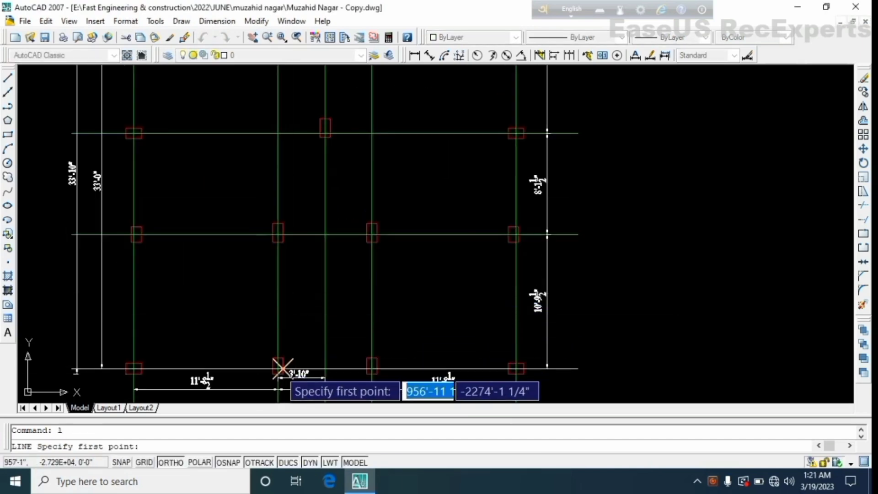
scroll(284, 369, up, 5)
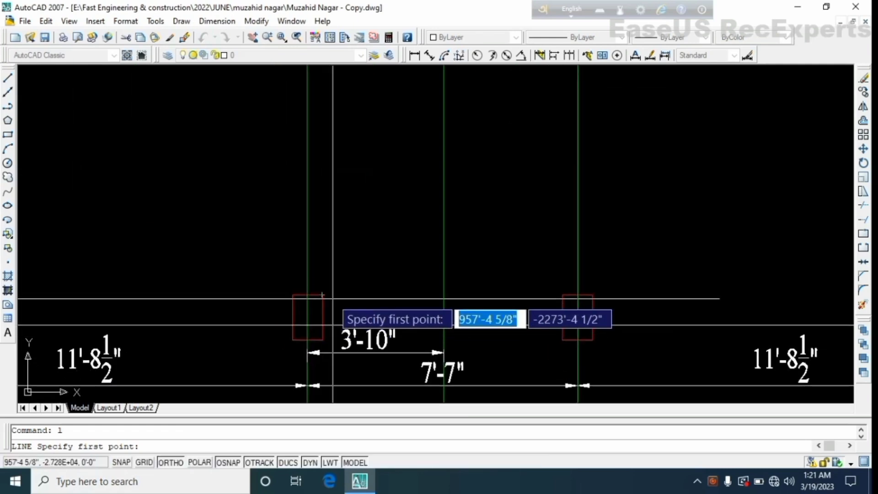
scroll(333, 300, down, 2)
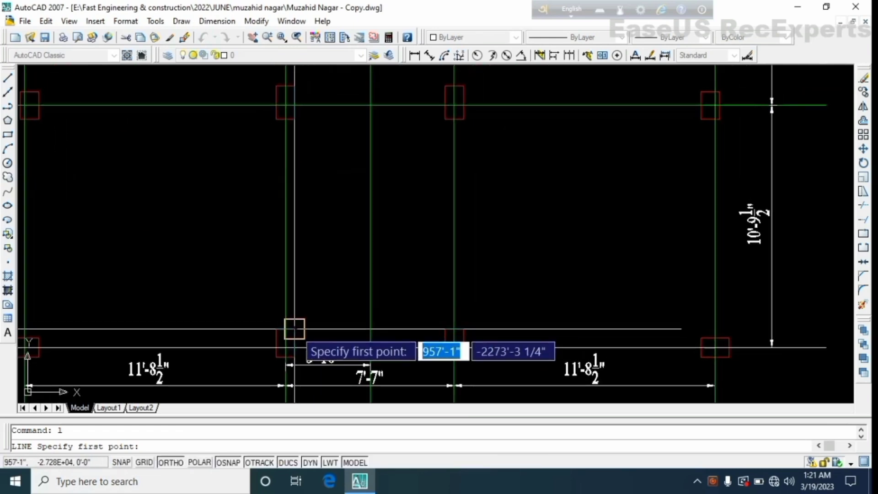
click(294, 327)
scroll(433, 126, up, 2)
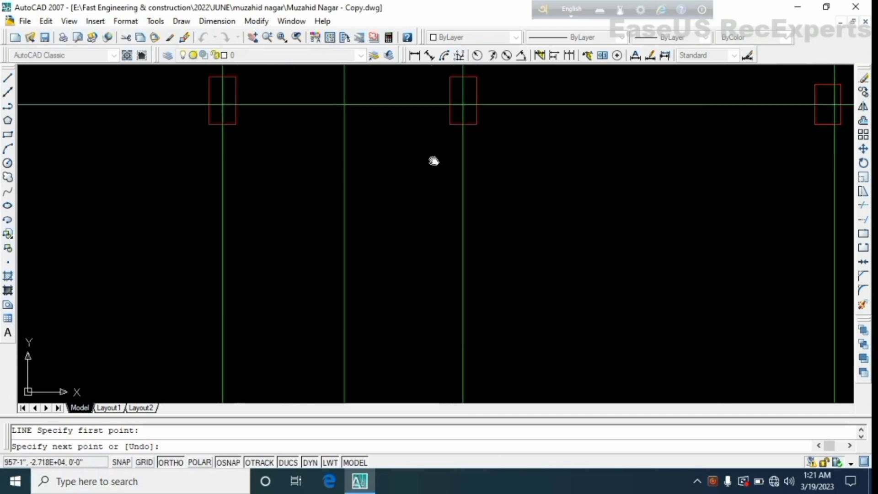
middle_drag(433, 160, 378, 262)
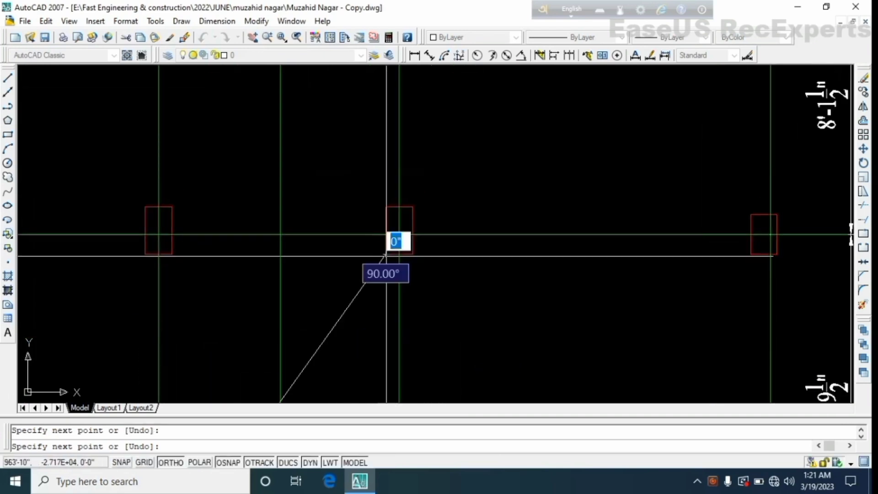
click(387, 254)
key(Return)
Draw the opposite diagonal from the upper row's second column's inner corner to the bottom row's third column's inner corner, completing the bay's cross
key(Return)
click(175, 255)
scroll(193, 248, down, 4)
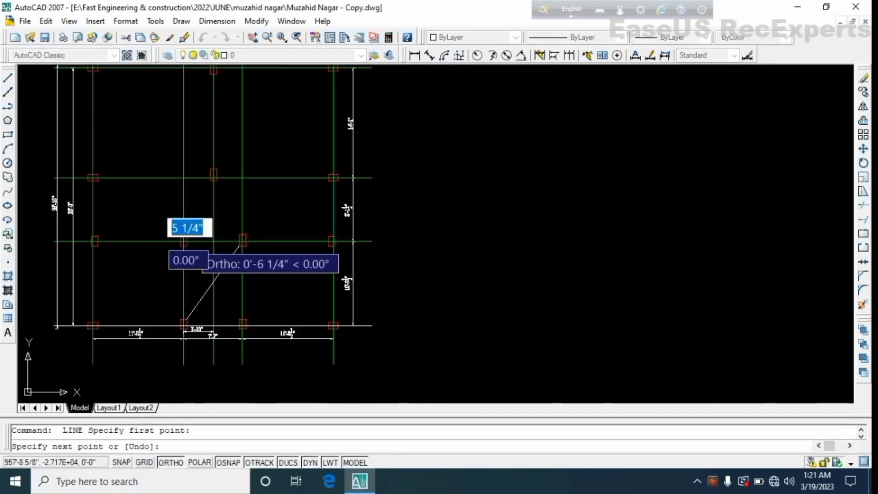
scroll(232, 298, up, 2)
middle_drag(243, 323, 238, 241)
scroll(236, 259, up, 3)
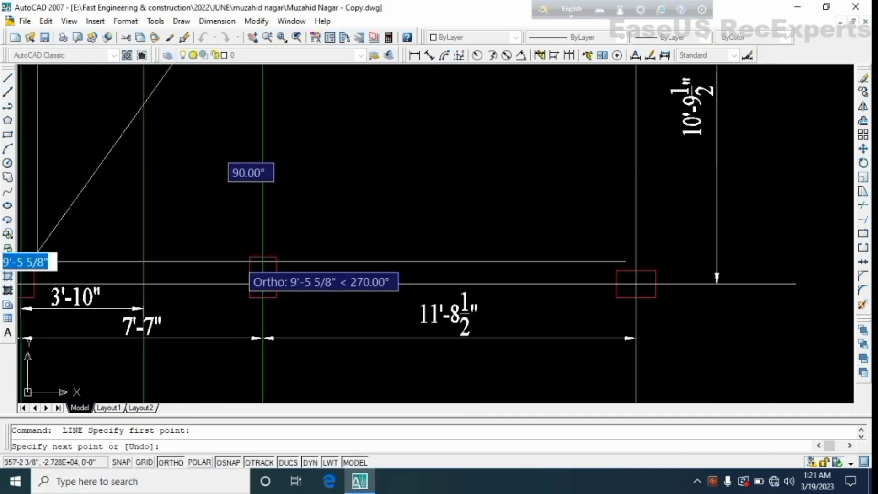
click(242, 256)
key(Return)
Set the colour of the two crossing diagonal lines to Magenta
scroll(238, 252, down, 6)
scroll(238, 252, up, 3)
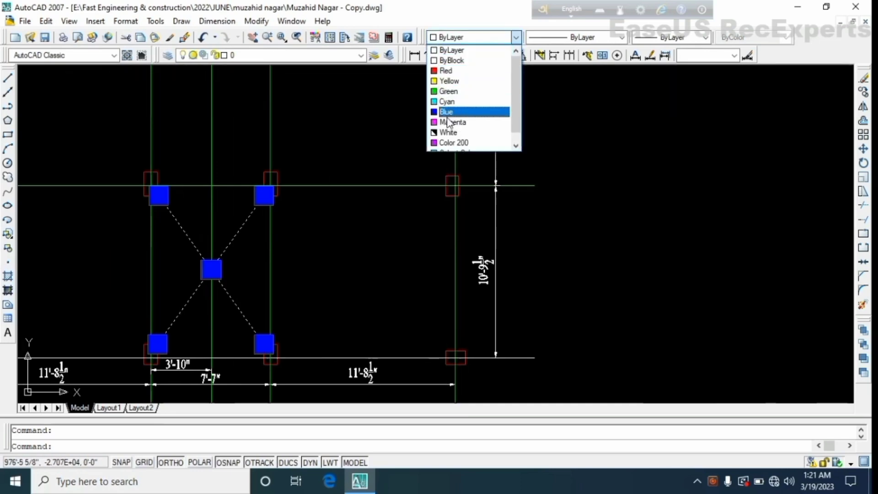
click(449, 122)
key(Escape)
Examine the column grid around the crossed bay and the bottom row's columns and dimensions
scroll(230, 264, down, 4)
mouse_move(219, 237)
middle_down()
mouse_move(233, 272)
mouse_move(297, 225)
middle_up()
scroll(200, 256, up, 3)
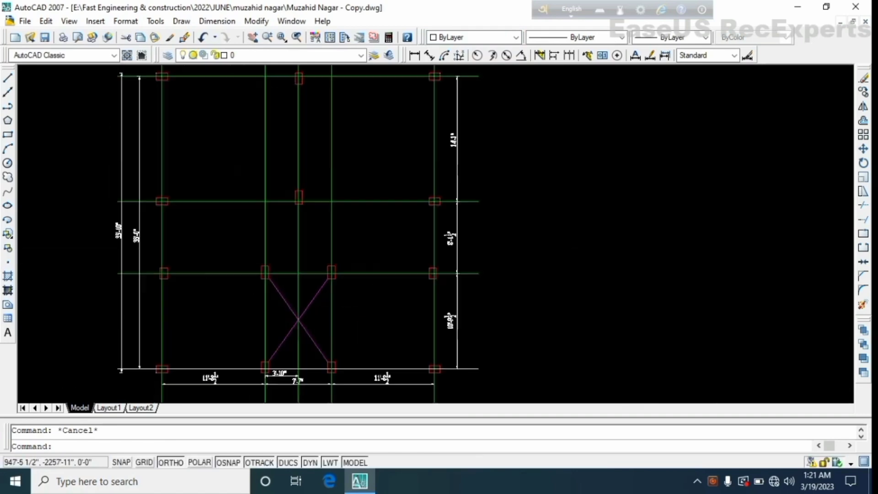
middle_drag(210, 205, 212, 131)
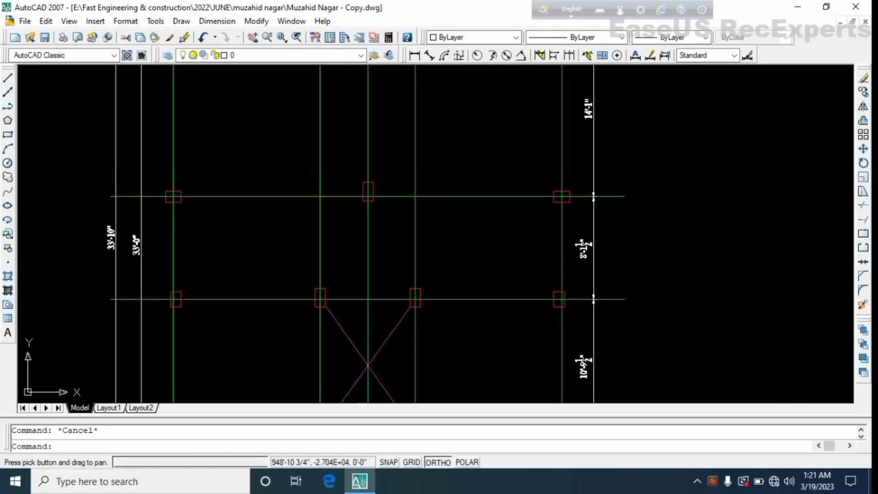
middle_drag(222, 303, 213, 204)
middle_drag(194, 272, 185, 203)
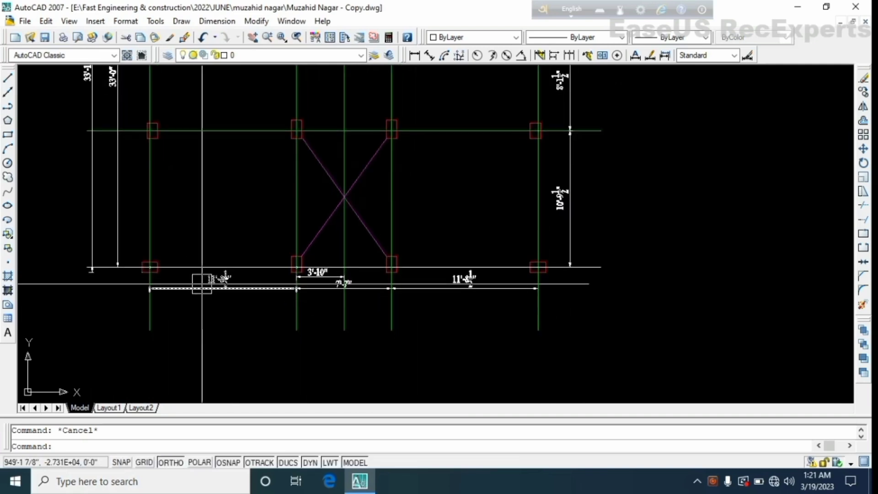
scroll(152, 271, up, 4)
scroll(298, 277, down, 6)
scroll(436, 237, up, 4)
scroll(358, 255, up, 3)
scroll(205, 269, down, 6)
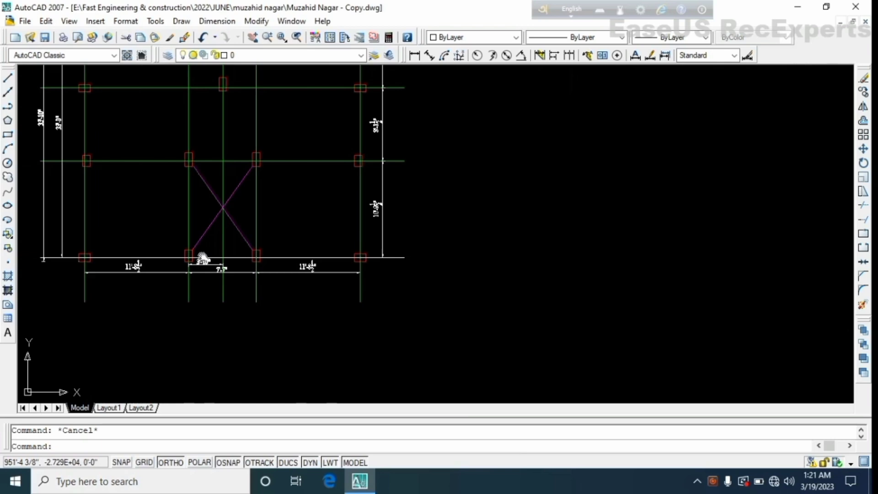
scroll(203, 259, up, 3)
middle_drag(261, 243, 180, 249)
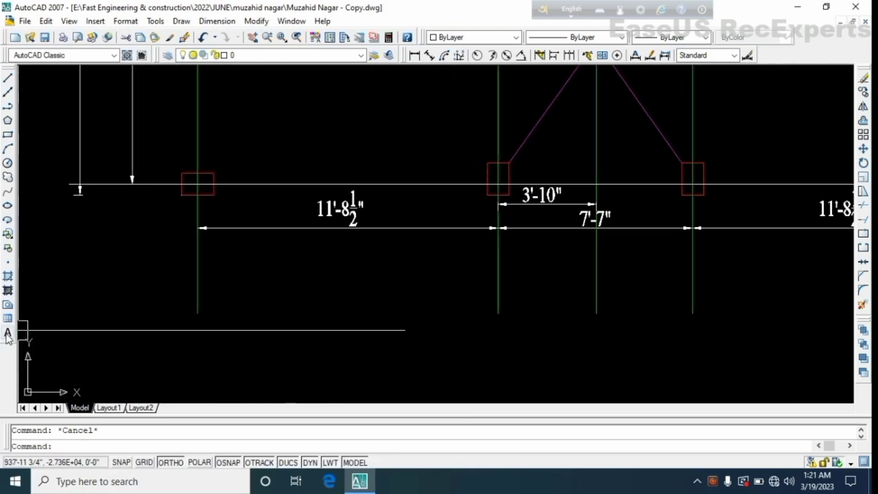
Add the multiline text C1 just above and beside the bottom row's far-left column
click(10, 333)
middle_drag(239, 232, 226, 304)
scroll(216, 238, up, 1)
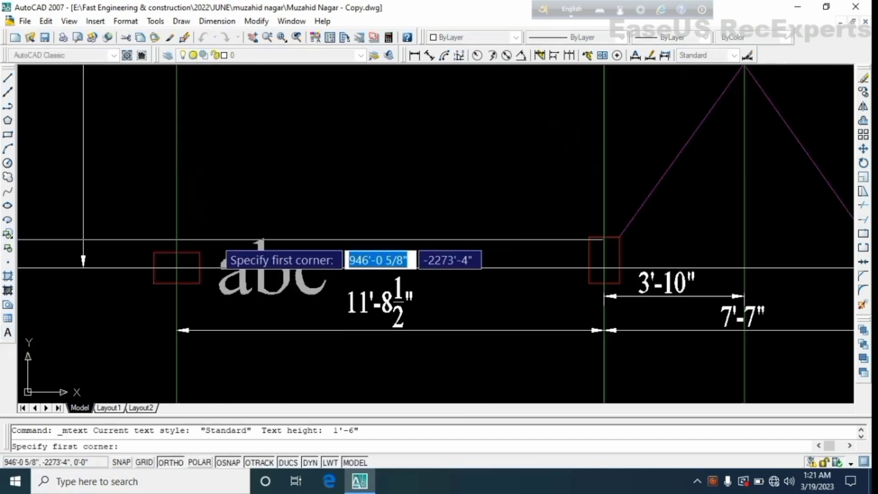
click(219, 203)
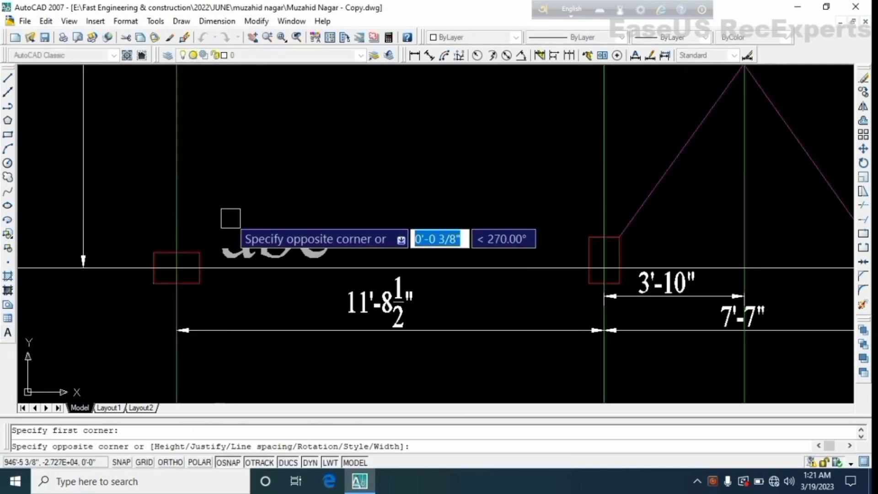
click(327, 244)
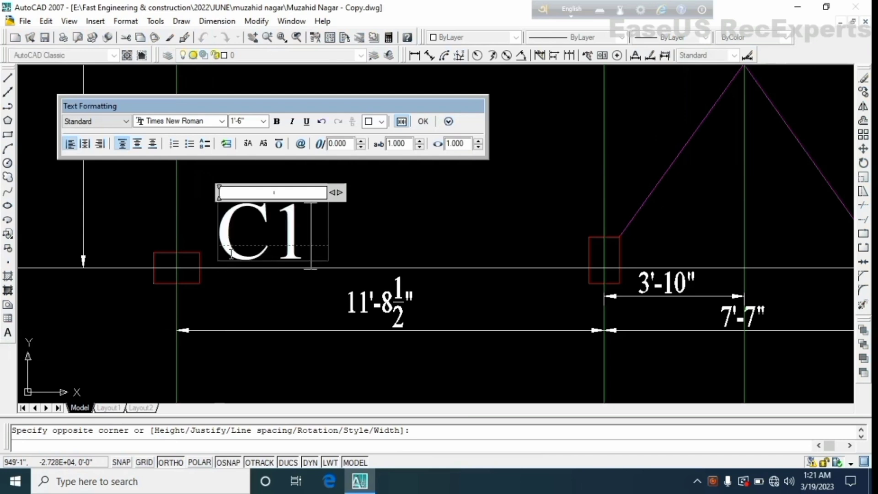
click(385, 127)
click(386, 175)
click(420, 123)
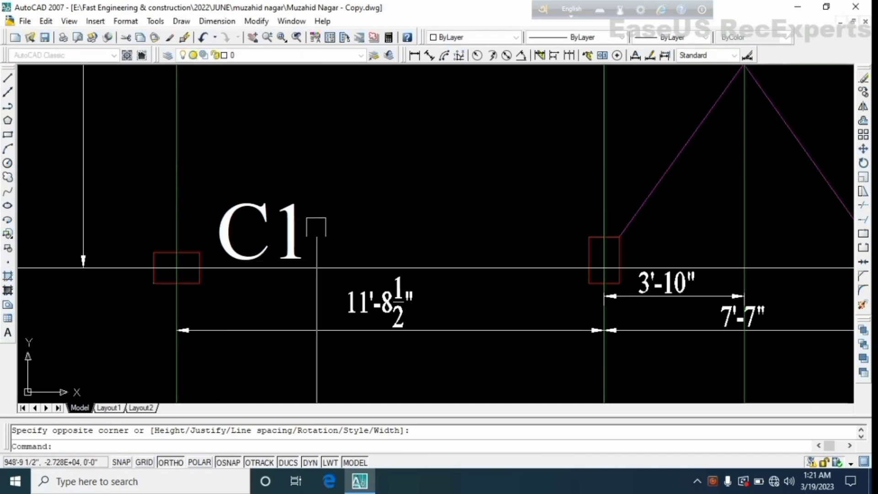
Change the text colour of the C1 label to Green
scroll(293, 229, down, 2)
scroll(293, 228, up, 2)
double_click(322, 224)
drag(323, 225, 283, 223)
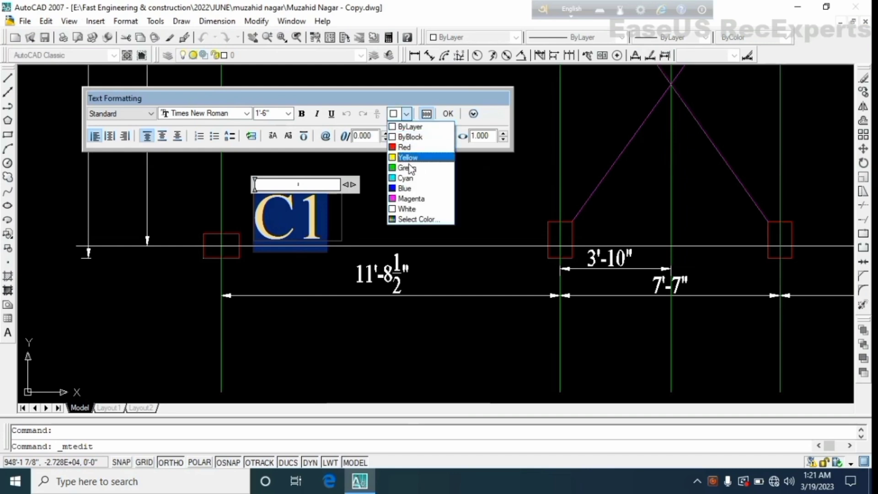
click(410, 168)
click(456, 118)
Set the text height of the C1 label to 12 inches
scroll(284, 235, down, 3)
scroll(314, 270, up, 4)
double_click(309, 230)
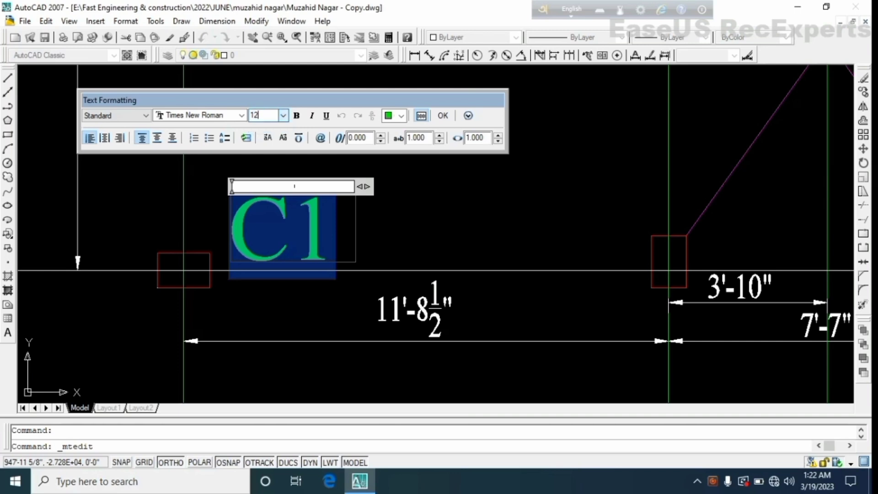
click(442, 117)
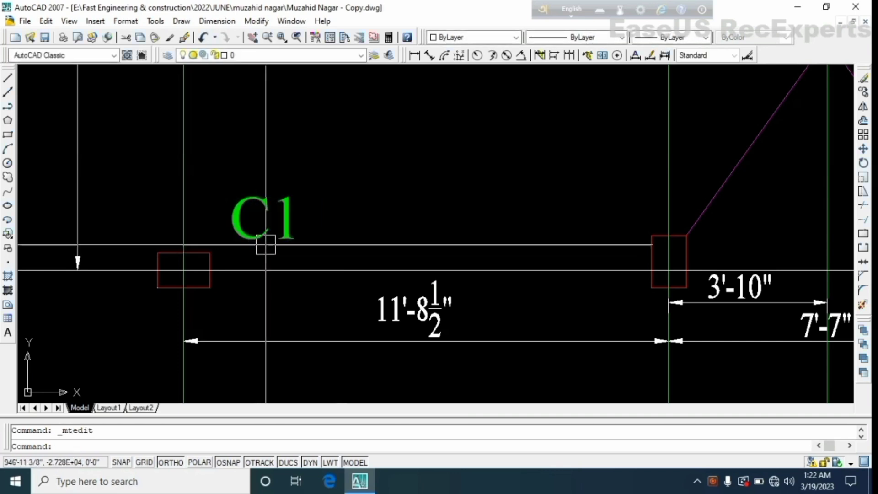
scroll(298, 277, down, 3)
scroll(297, 278, up, 3)
click(276, 290)
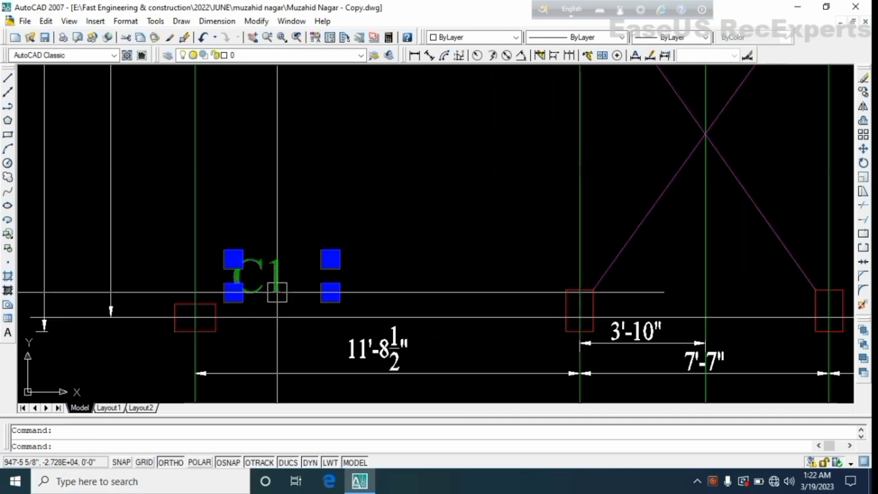
click(863, 93)
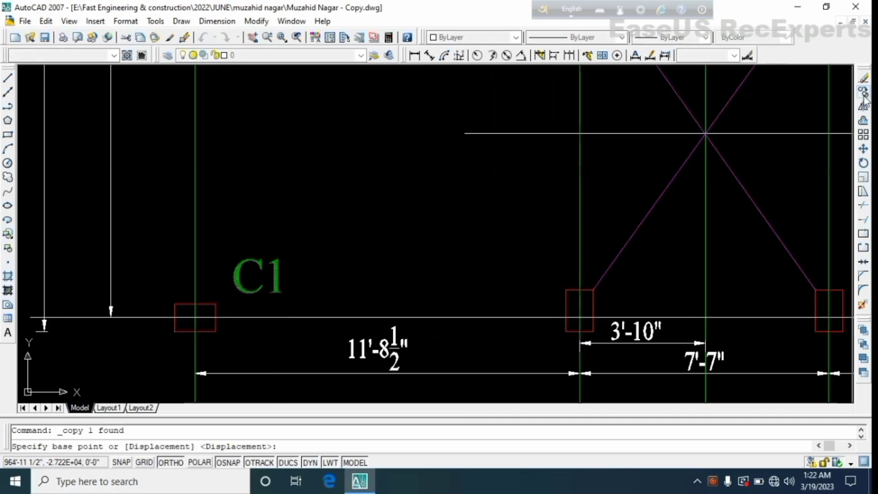
click(273, 286)
scroll(274, 288, down, 3)
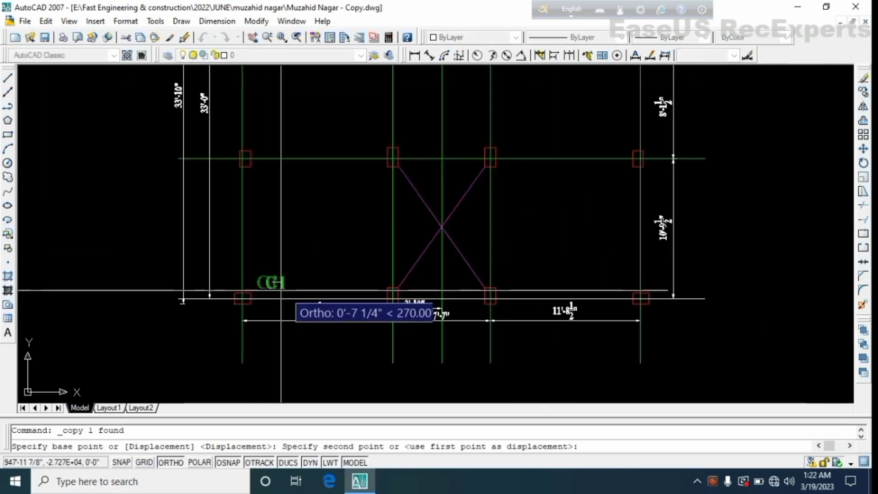
scroll(265, 289, up, 2)
key(Escape)
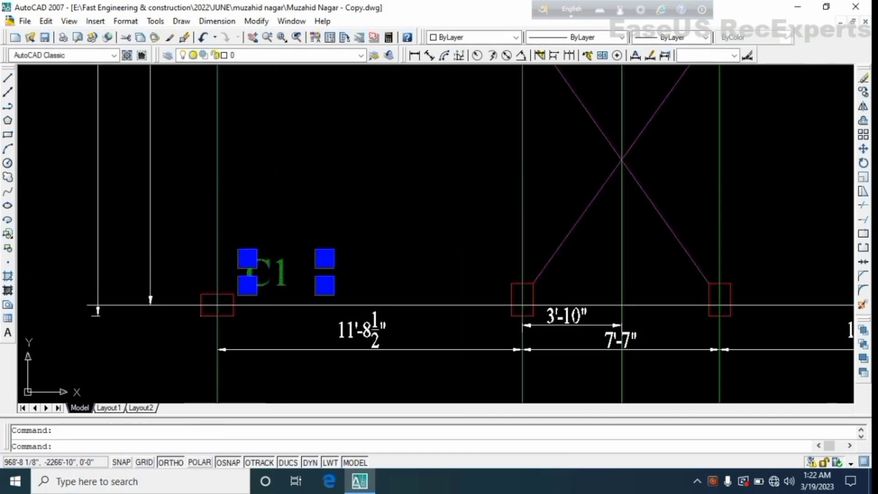
Copy the C1 label horizontally about 27'-6 1/4" to the bottom row's far-right column
click(863, 93)
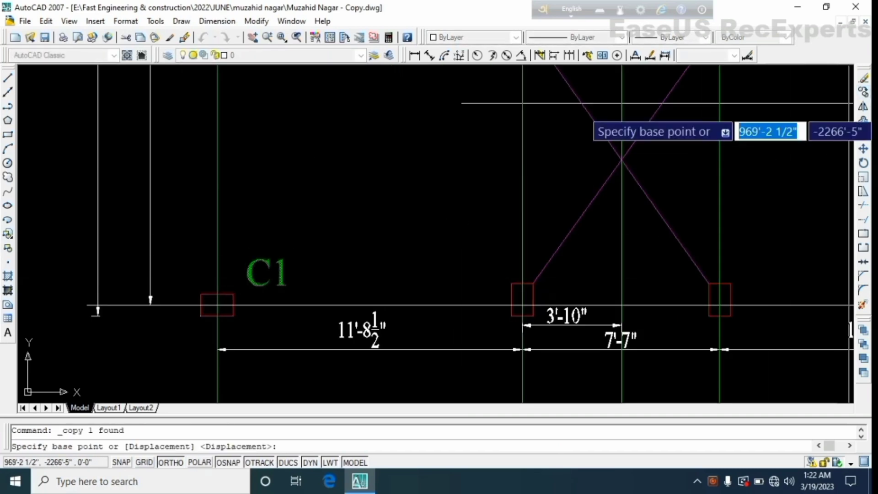
click(283, 270)
scroll(647, 291, down, 5)
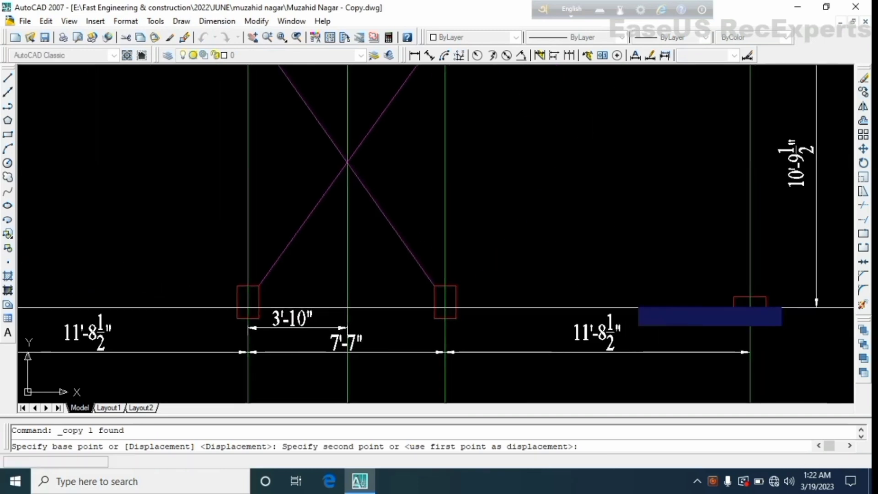
scroll(392, 272, up, 4)
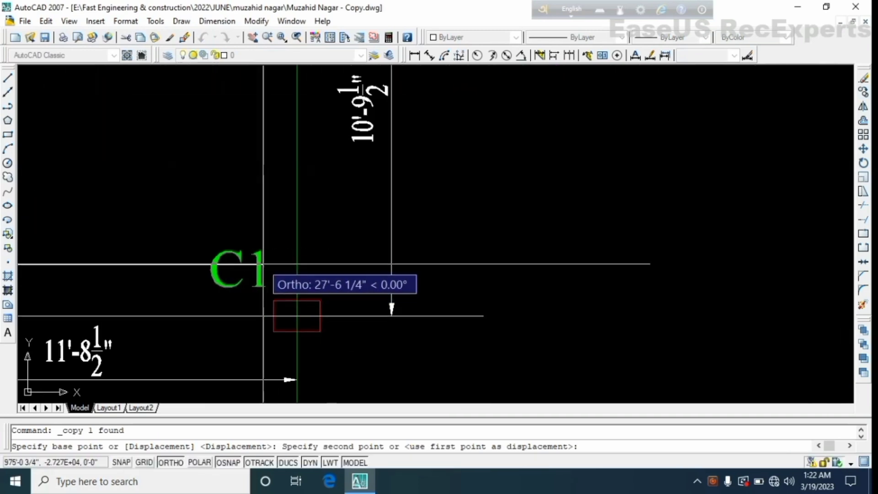
click(263, 263)
key(Escape)
Copy the far-right C1 label beside each of the bottom row's two middle columns
scroll(289, 278, down, 4)
middle_drag(201, 288, 432, 258)
scroll(297, 284, up, 2)
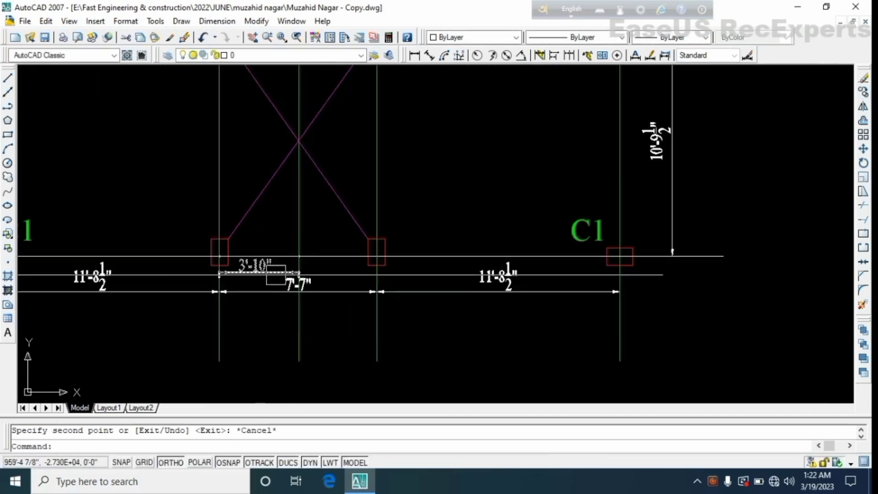
click(572, 230)
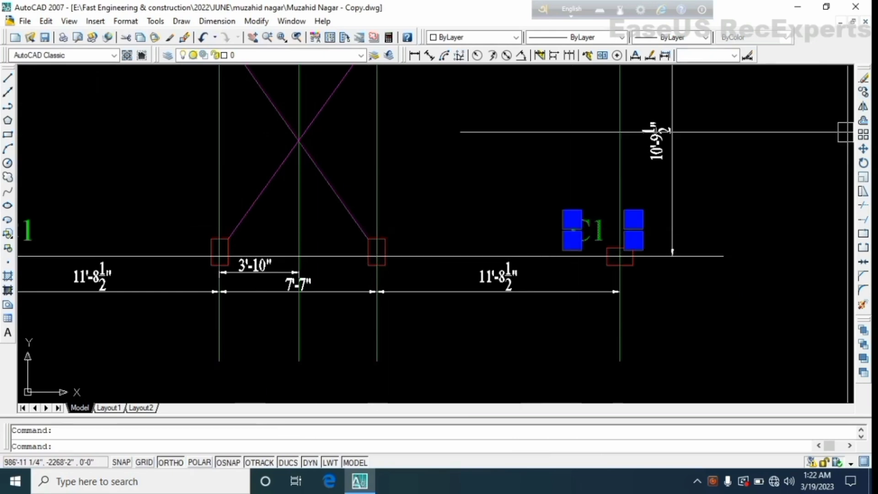
click(863, 91)
click(571, 221)
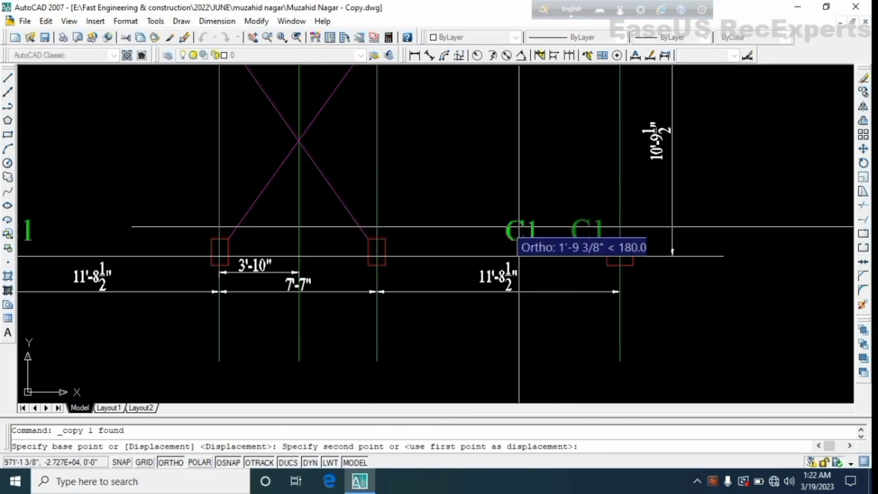
click(404, 220)
click(185, 256)
key(Escape)
scroll(194, 243, up, 3)
key(Escape)
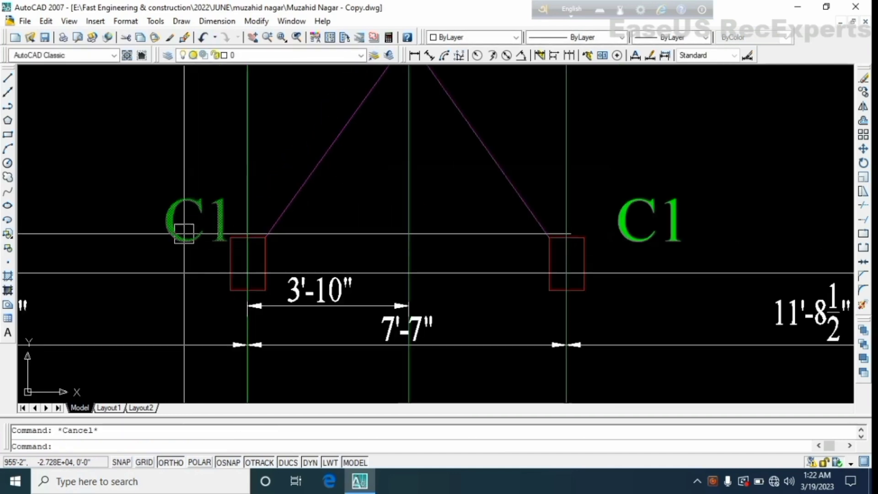
Change the labels of the bottom row's two middle columns to C2
double_click(194, 235)
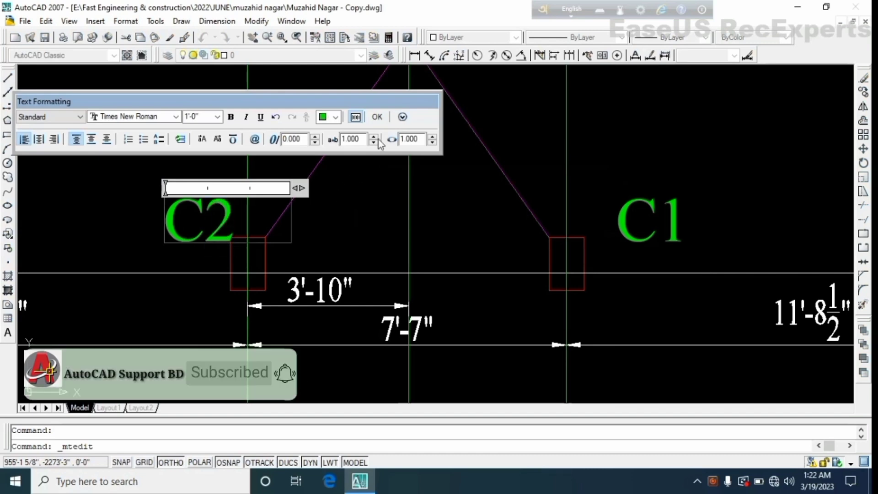
click(377, 117)
double_click(628, 232)
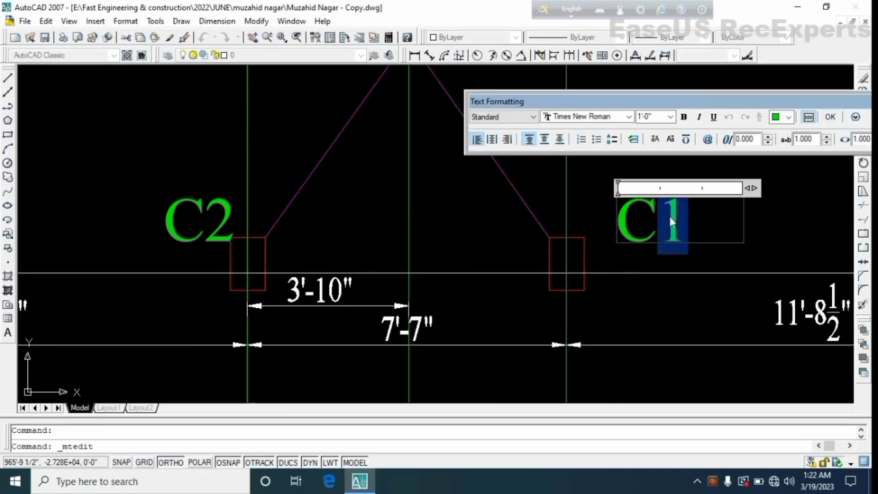
text(2)
click(832, 117)
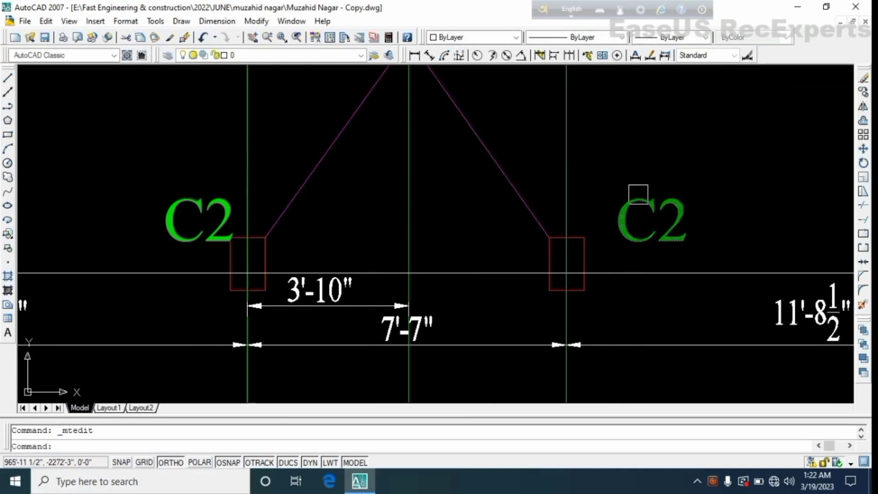
Copy the C2 label of the bottom row's right-middle column beside the top row's far-left column, with Ortho off
scroll(498, 306, down, 5)
scroll(507, 304, up, 5)
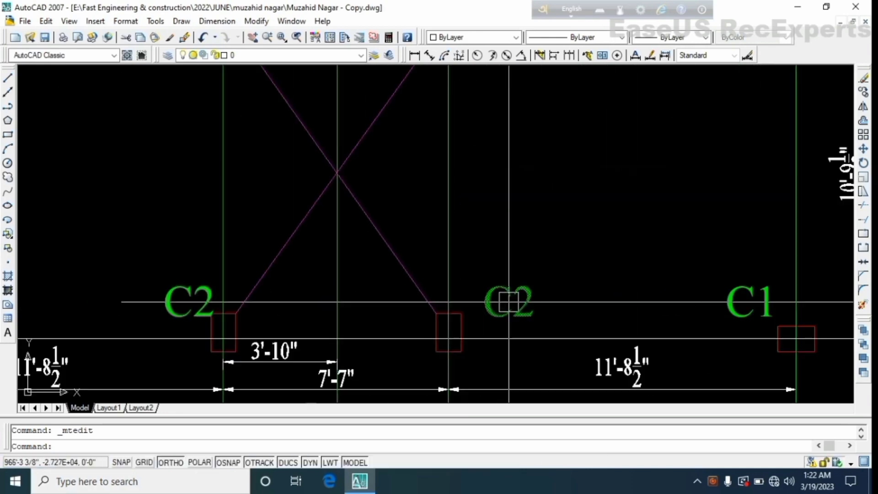
click(508, 302)
click(863, 91)
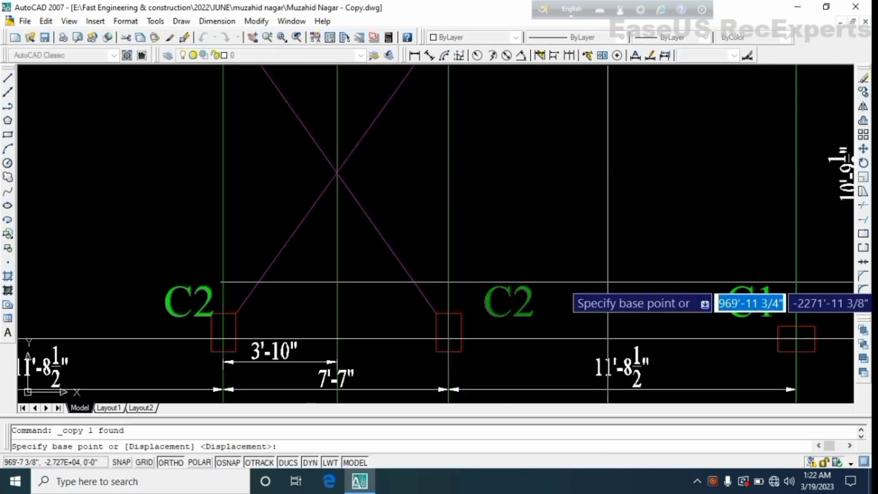
click(526, 302)
scroll(526, 302, down, 5)
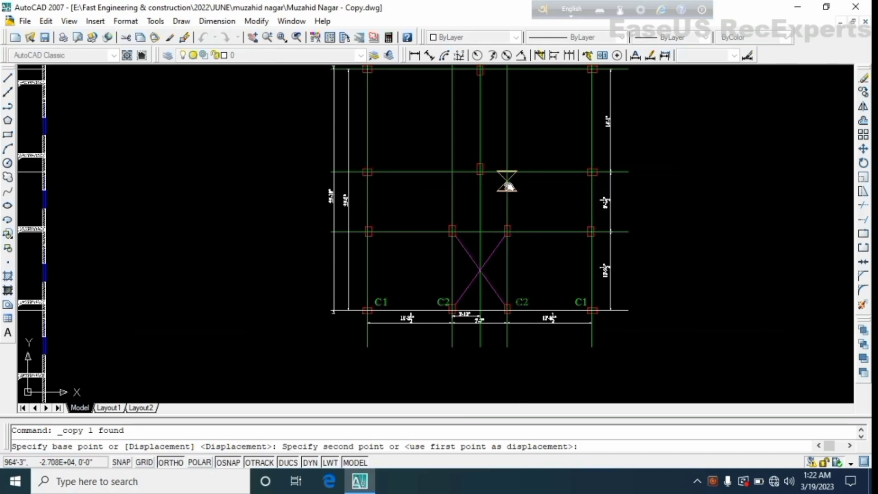
middle_drag(506, 192, 489, 281)
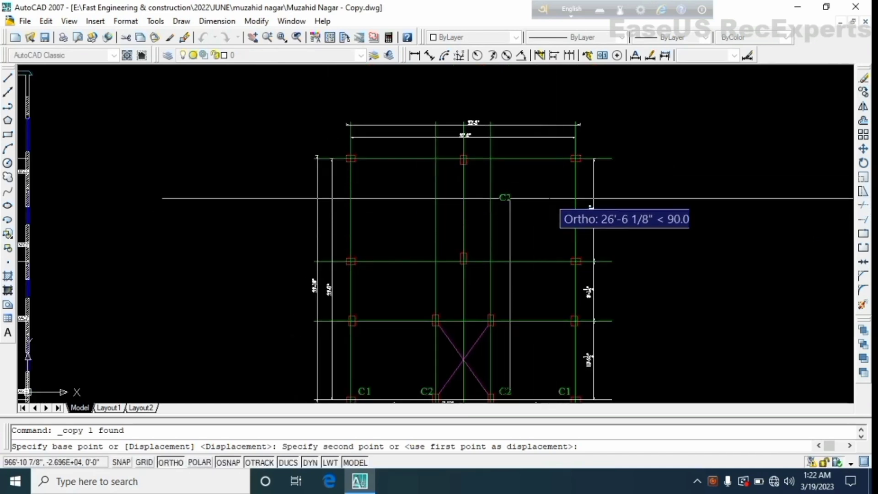
scroll(486, 250, up, 3)
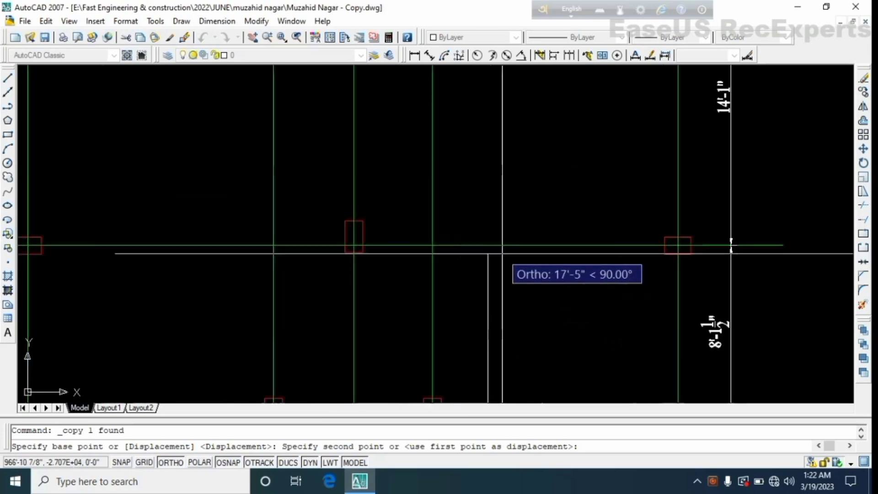
scroll(501, 245, down, 2)
key(F8)
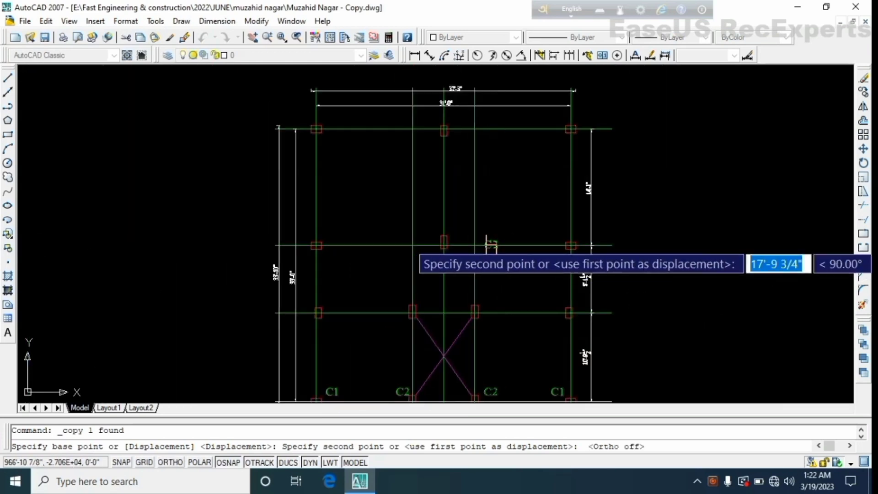
scroll(333, 137, up, 4)
click(329, 137)
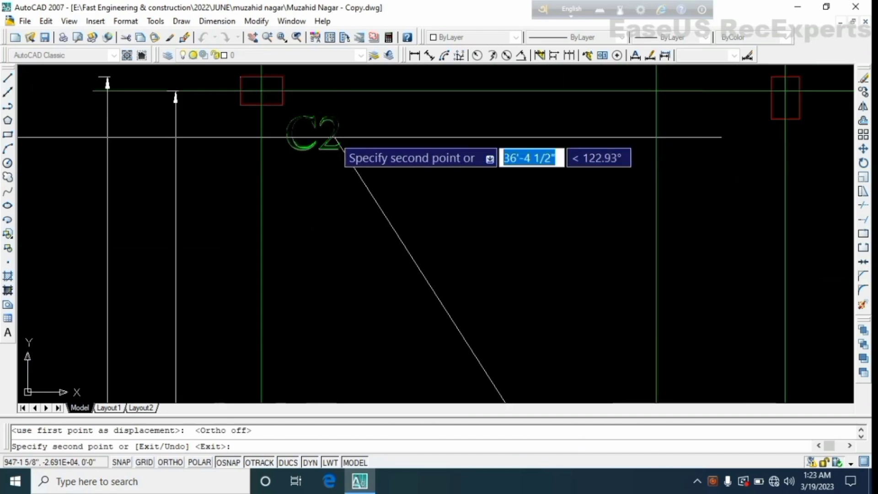
Place further C2 label copies beside the top row's middle and far-right columns
scroll(402, 174, down, 3)
scroll(526, 165, up, 4)
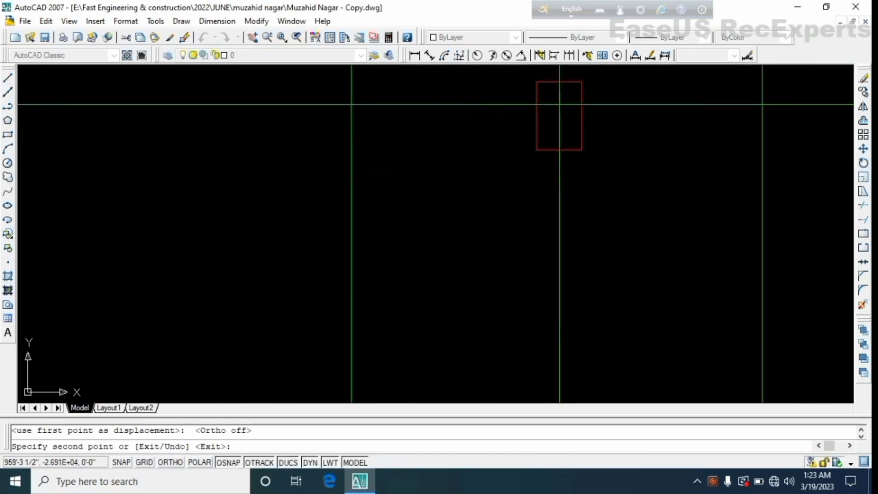
click(508, 171)
scroll(508, 182, down, 8)
middle_drag(752, 202, 506, 224)
scroll(507, 225, up, 3)
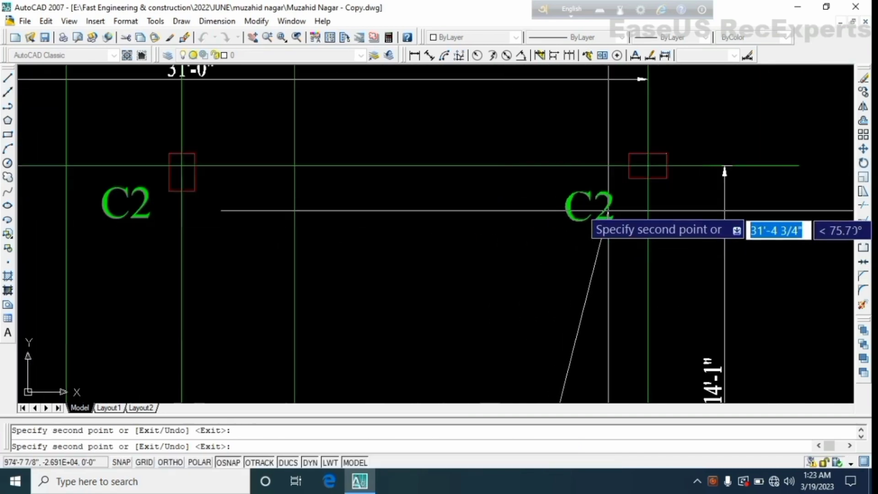
Place C2 label copies beside the far-right and far-left columns of the second row from the top
scroll(572, 215, down, 5)
scroll(539, 208, up, 5)
scroll(539, 209, down, 5)
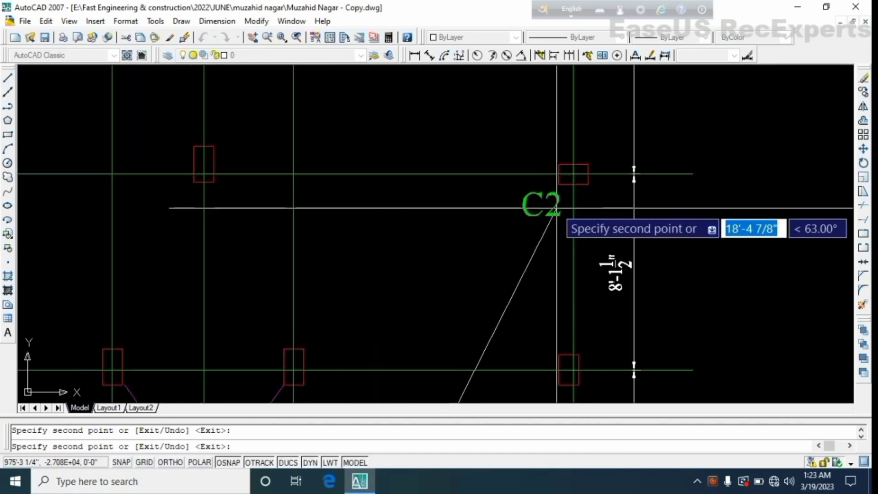
scroll(257, 210, up, 6)
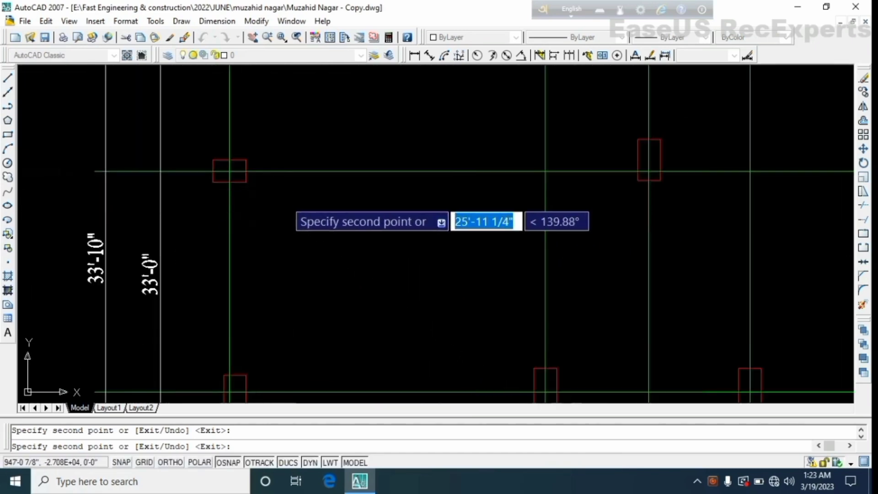
Place C2 label copies beside the third row's far-left column and the second row's middle column, finishing the copy
scroll(292, 205, down, 5)
scroll(290, 277, up, 4)
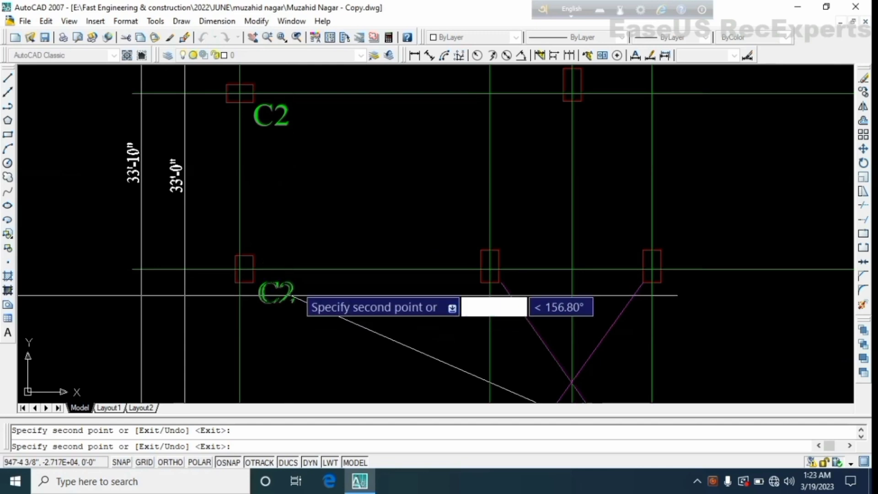
scroll(294, 295, down, 5)
scroll(453, 274, up, 5)
scroll(394, 196, up, 2)
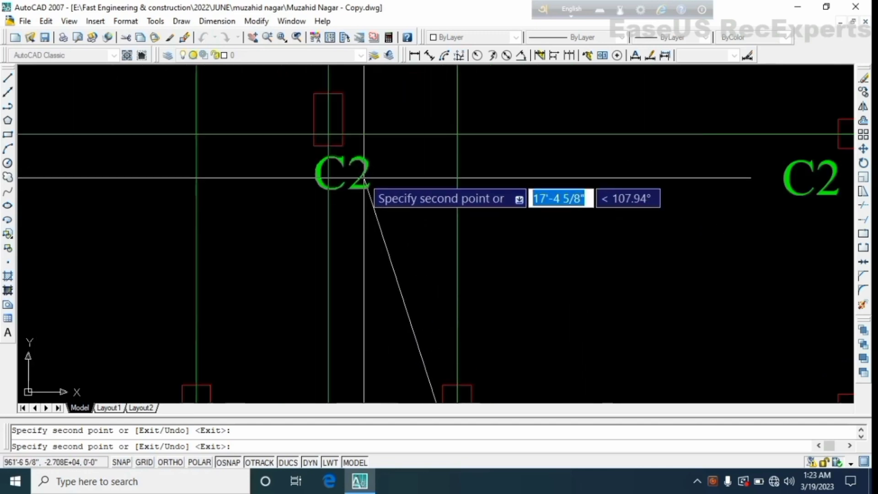
scroll(384, 220, down, 5)
scroll(382, 188, up, 6)
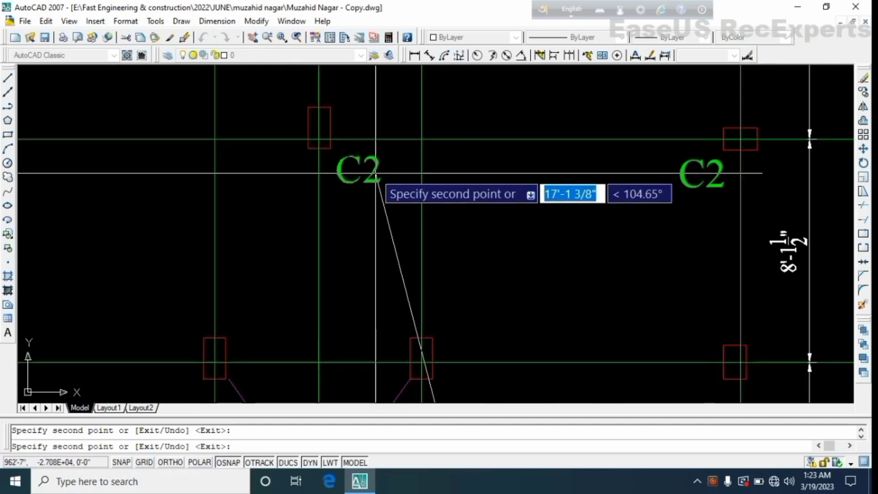
key(Escape)
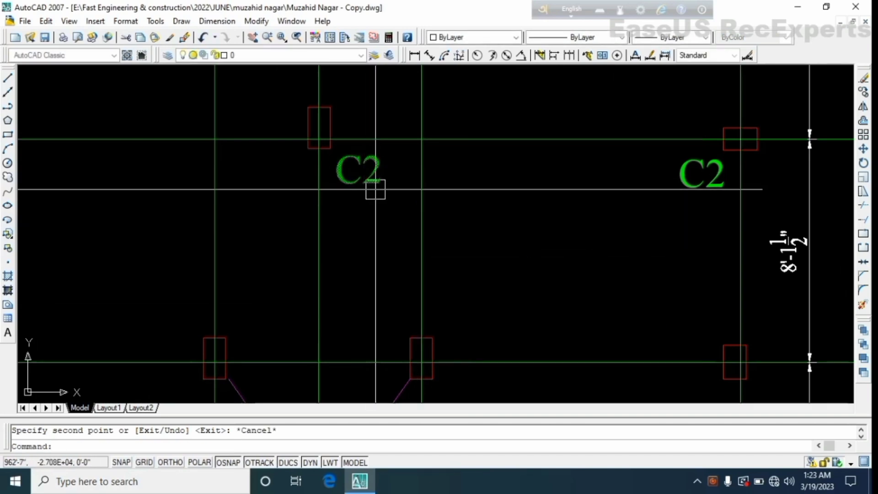
Change the label of the second row's middle column to C3
scroll(361, 219, up, 5)
click(343, 238)
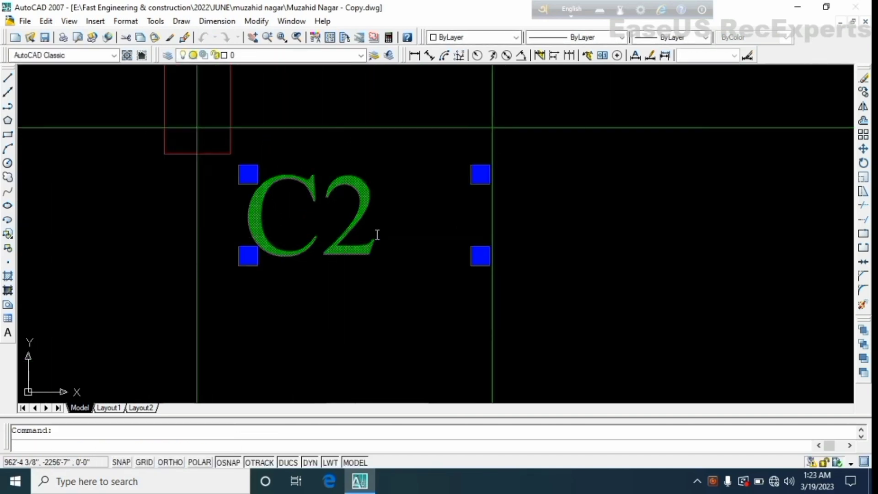
double_click(378, 235)
drag(360, 222, 352, 216)
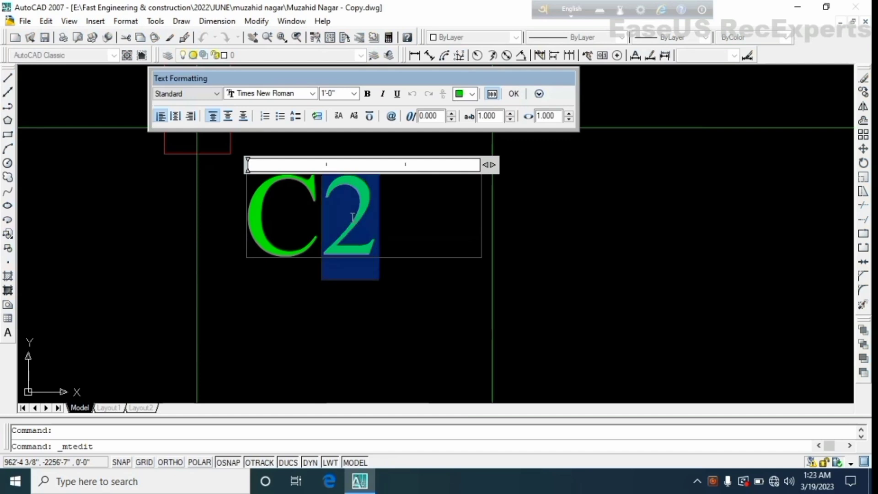
key(BackSpace)
text(3)
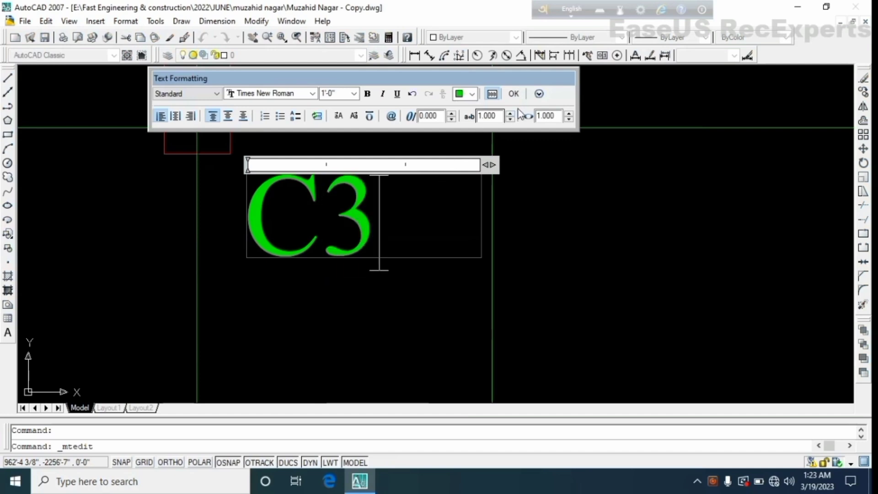
click(514, 94)
Copy the C3 label beside the two middle columns of the third row, above the crossed bay
click(451, 171)
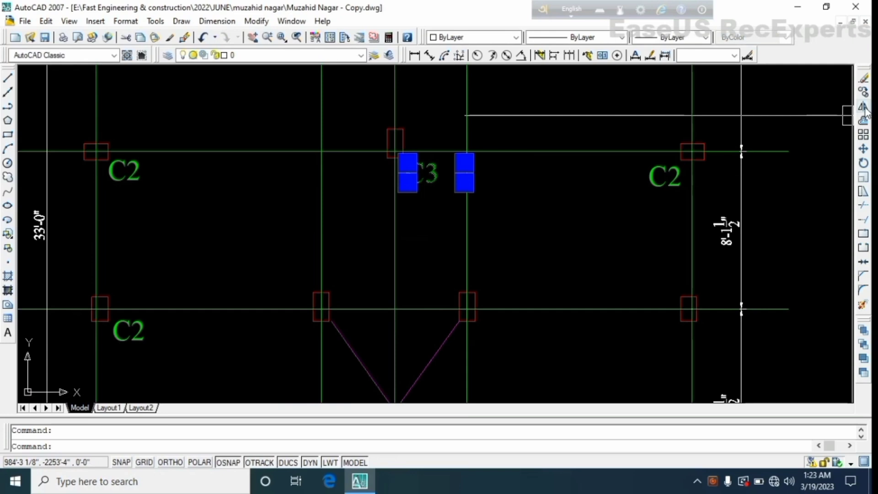
click(864, 91)
click(427, 178)
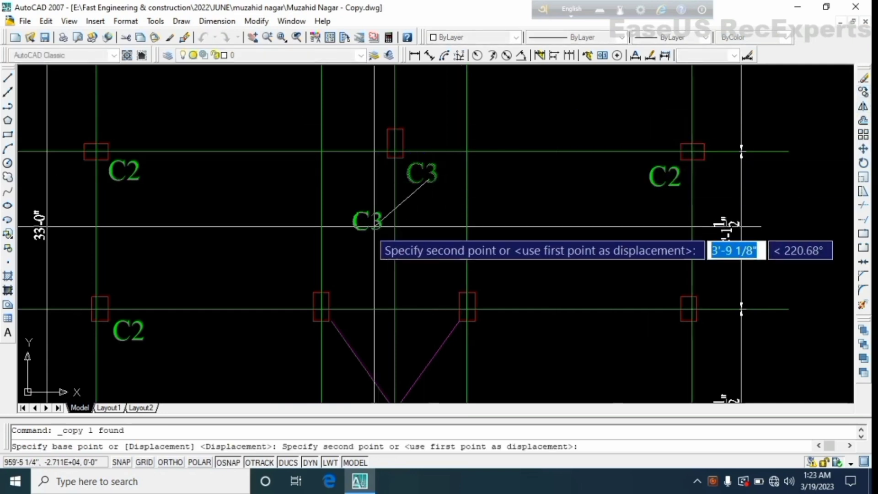
click(357, 278)
click(447, 280)
key(Escape)
Copy the C2 label of the bottom row's left-middle column to the empty space below the plan's middle grid line
scroll(379, 311, down, 5)
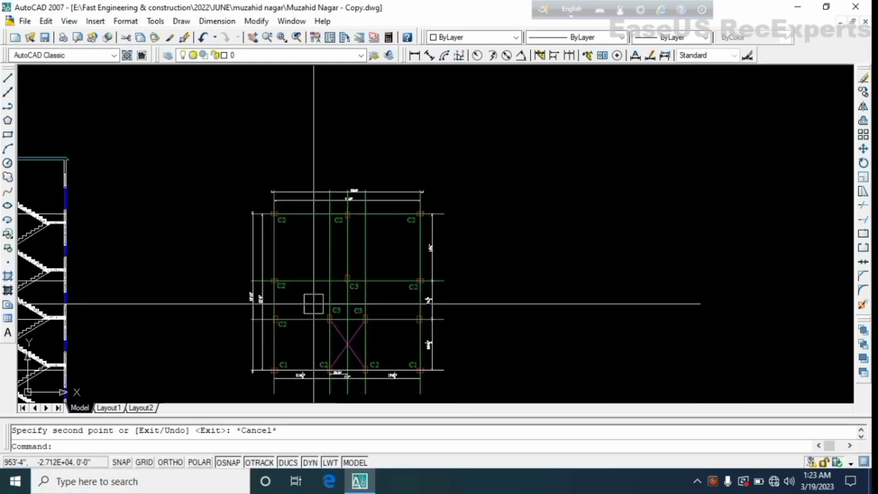
scroll(373, 252, up, 3)
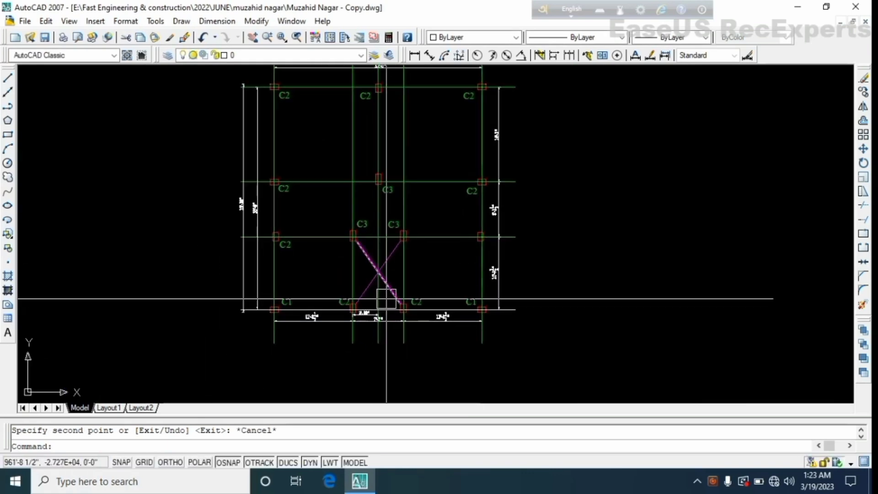
scroll(370, 305, up, 3)
middle_drag(355, 298, 379, 270)
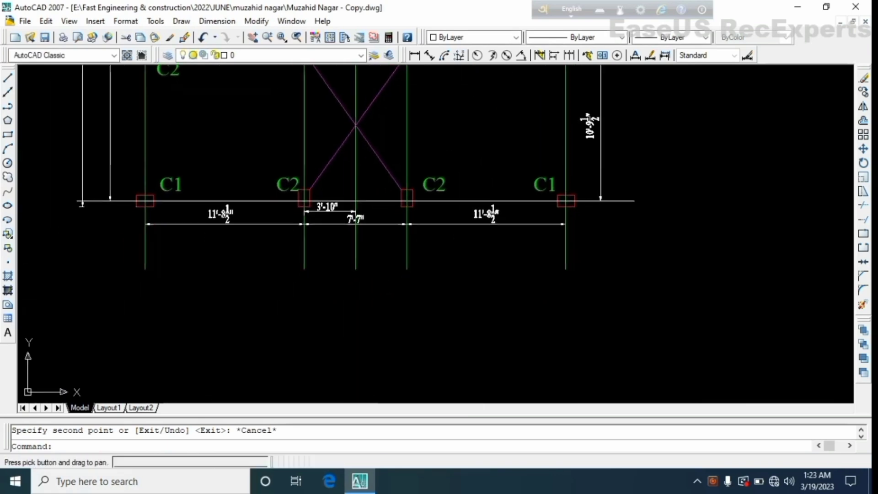
click(286, 185)
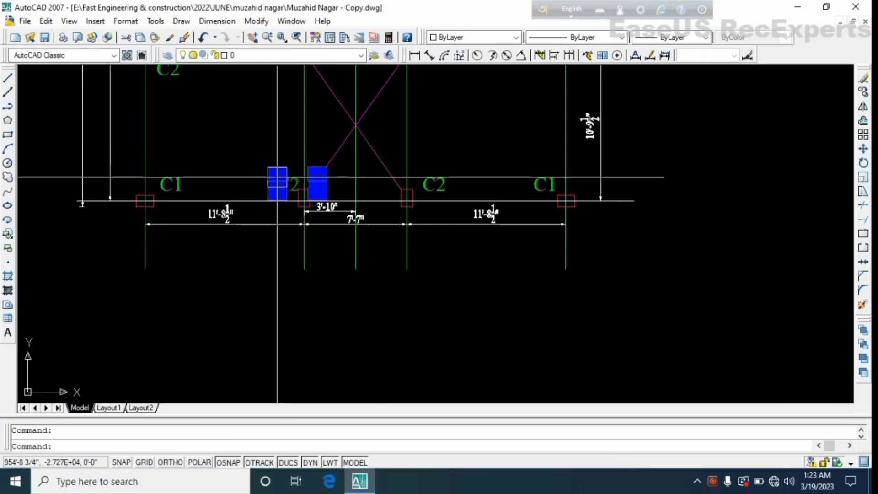
click(864, 92)
click(292, 186)
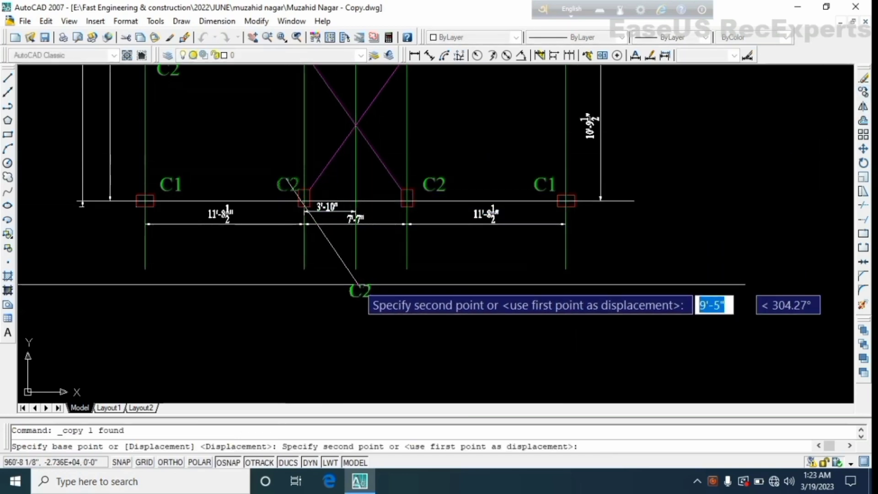
click(353, 295)
key(Escape)
Replace the text of the label copied below the plan with "Column Lay-Out" and widen its text box to fit one line
scroll(373, 295, up, 5)
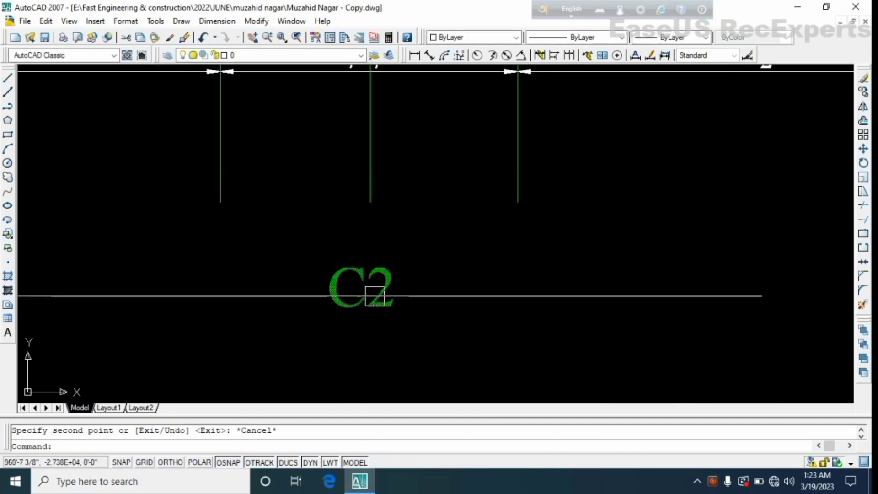
double_click(376, 297)
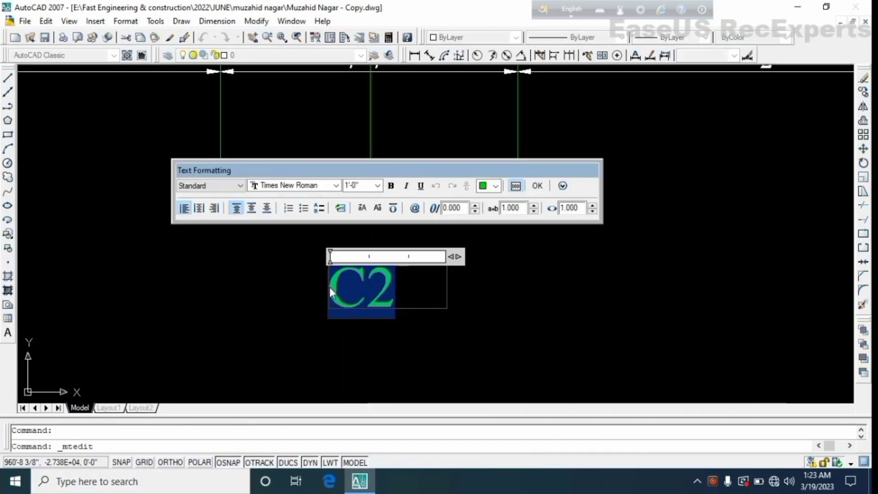
scroll(421, 302, down, 4)
text(Co)
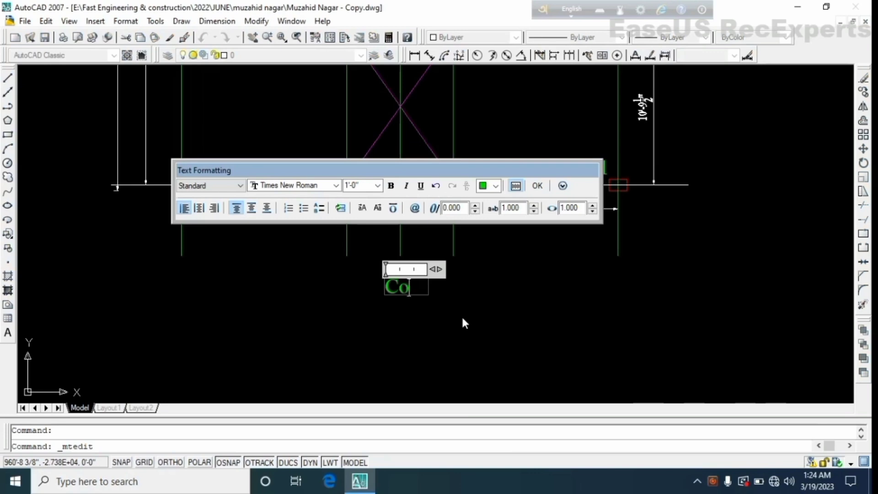
text(lumn )
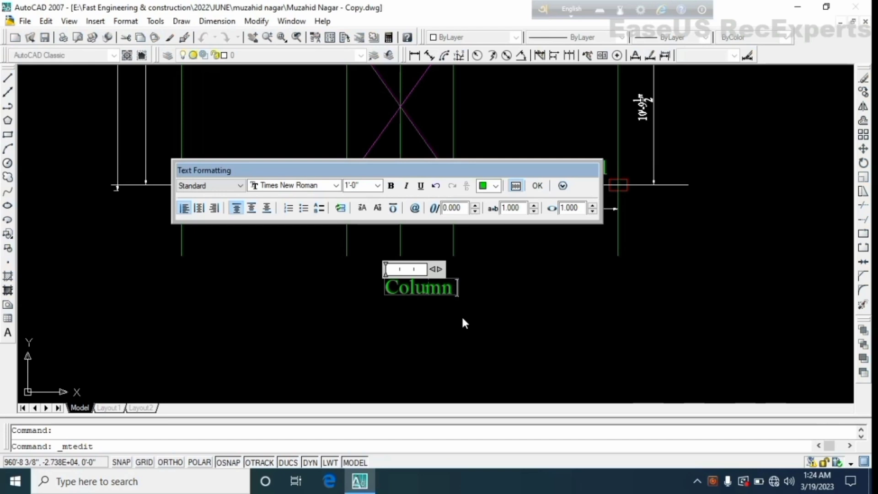
text(L)
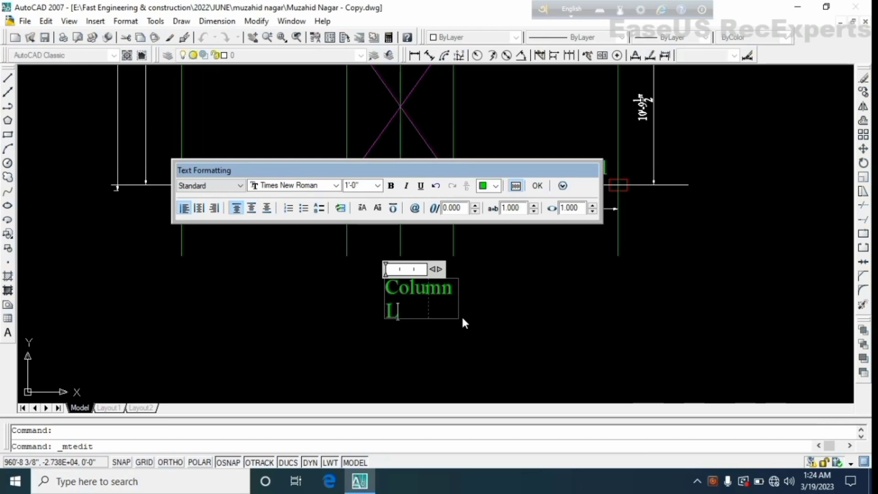
text(ay)
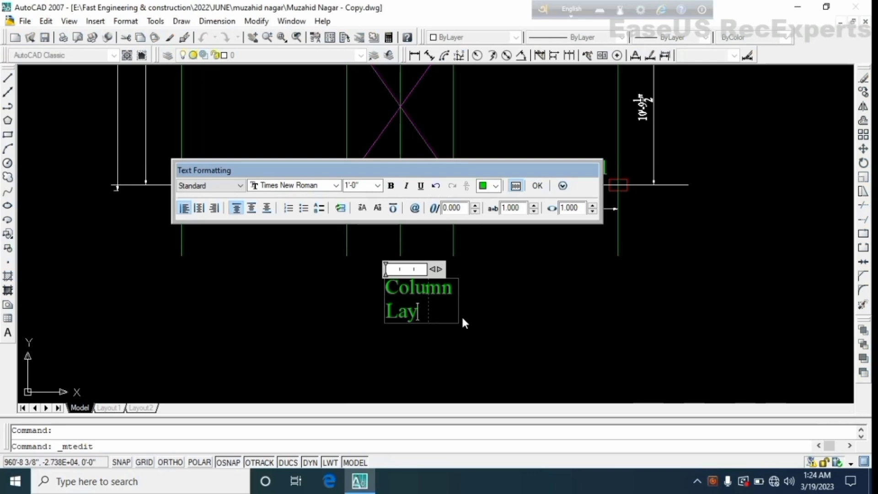
text(-Out)
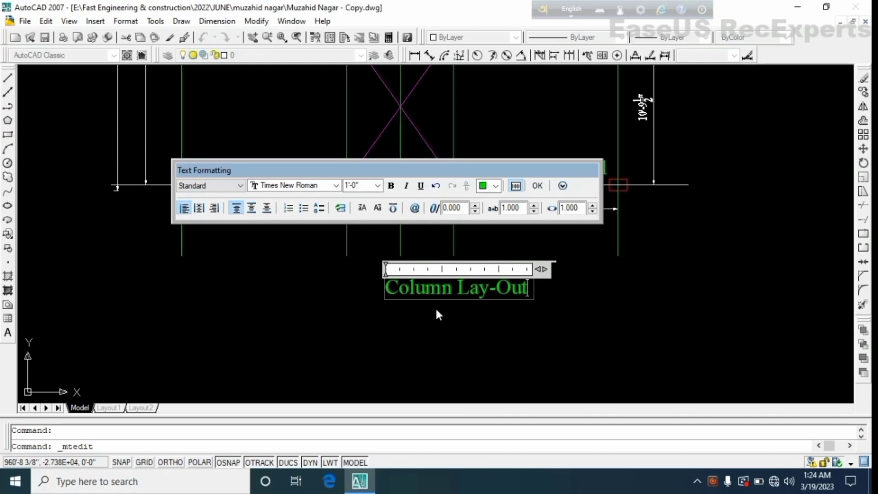
click(539, 187)
Move the "Column Lay-Out" title so it is centred beneath the plan's middle grid line
middle_drag(463, 346, 572, 355)
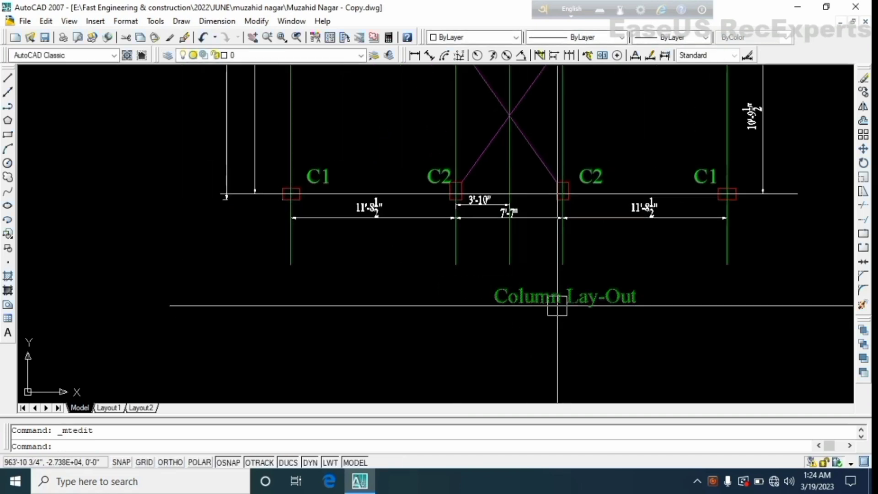
click(576, 301)
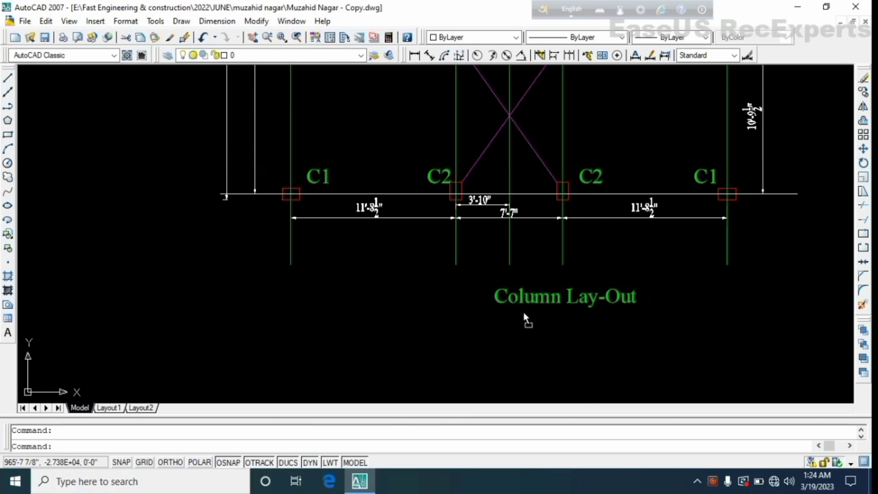
drag(531, 292, 526, 293)
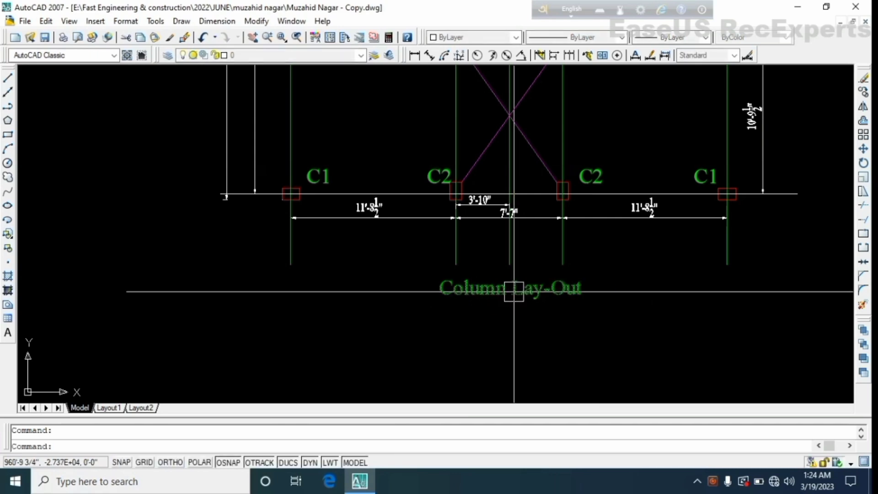
Erase the four long horizontal projection lines running across the floor plans, front elevation and section
scroll(519, 331, down, 4)
middle_drag(519, 330, 501, 343)
scroll(501, 343, down, 4)
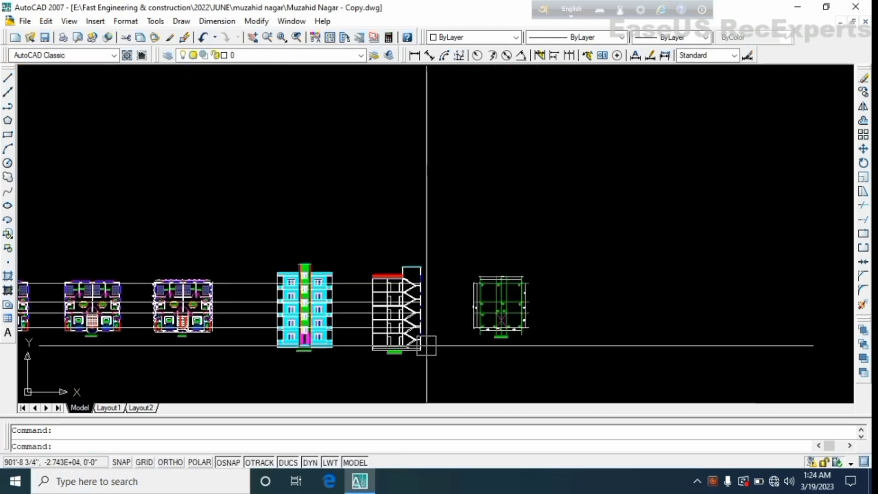
scroll(355, 319, up, 1)
middle_drag(357, 320, 567, 298)
scroll(565, 307, down, 4)
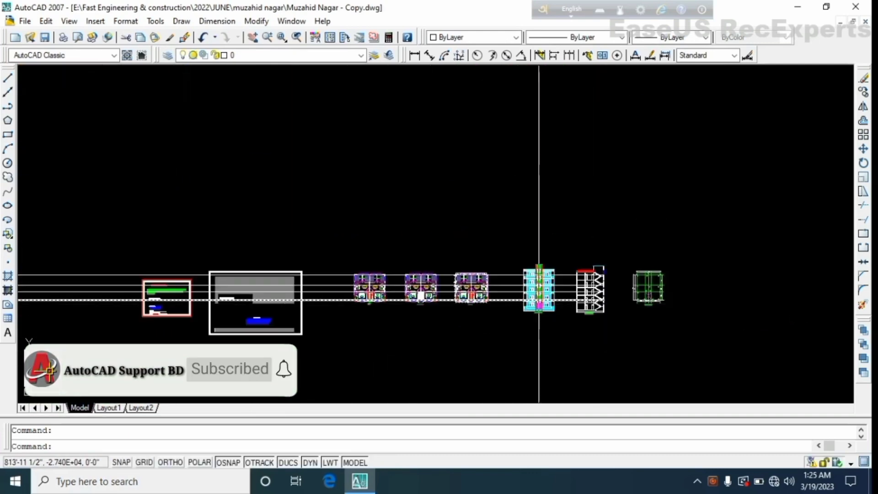
scroll(563, 311, up, 3)
scroll(417, 302, up, 4)
scroll(426, 307, down, 3)
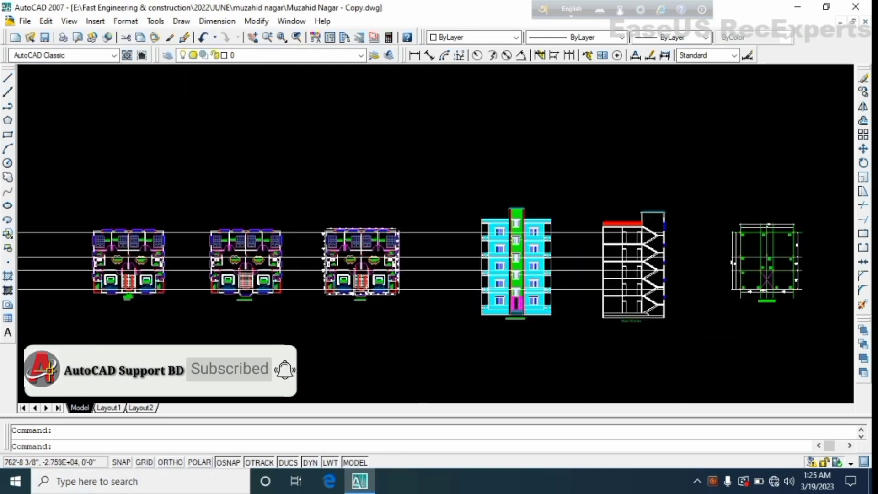
scroll(430, 311, up, 3)
click(441, 322)
click(431, 102)
scroll(431, 151, down, 5)
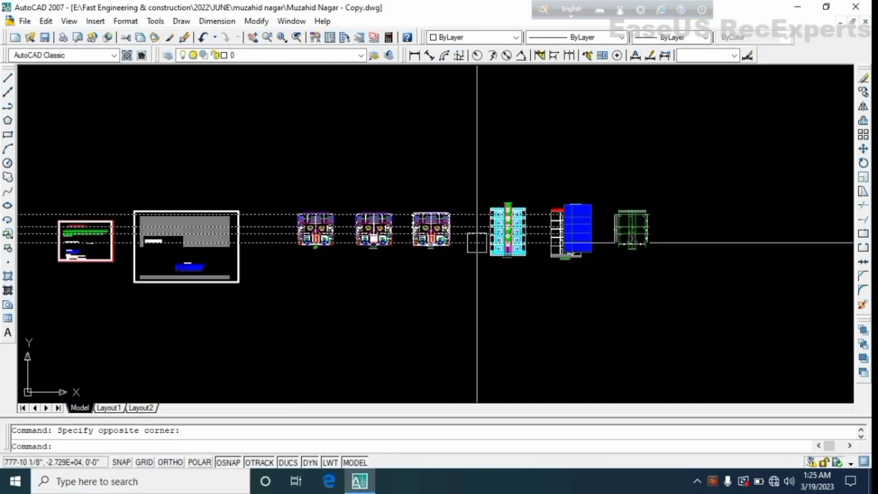
click(863, 82)
Review the completed column layout plan with its grid, dimensions and column labels, along with the neighbouring elevation and section drawings
scroll(641, 242, up, 4)
middle_drag(583, 230, 350, 314)
scroll(349, 313, up, 5)
mouse_move(454, 304)
middle_down()
mouse_move(416, 243)
mouse_move(363, 295)
middle_up()
scroll(356, 335, up, 2)
mouse_move(360, 338)
middle_down()
mouse_move(371, 326)
mouse_move(396, 349)
middle_up()
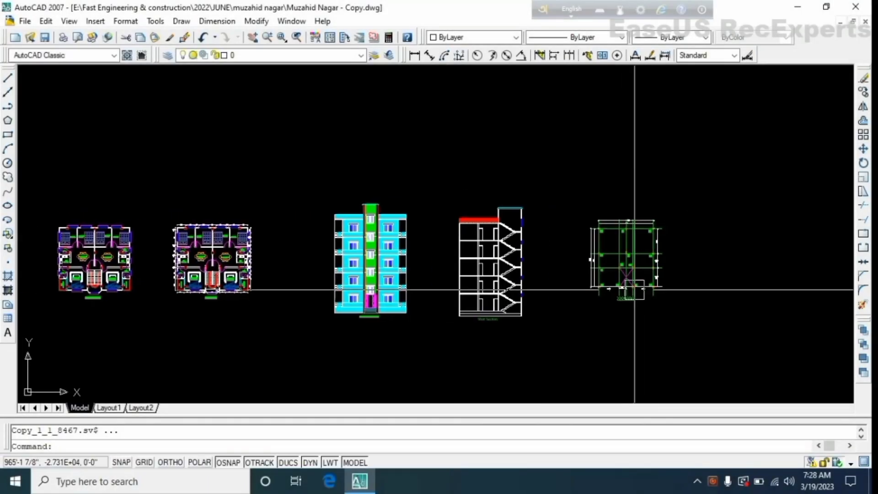
mouse_move(634, 290)
middle_down()
mouse_move(548, 288)
mouse_move(474, 327)
middle_up()
scroll(548, 274, up, 6)
scroll(473, 326, down, 3)
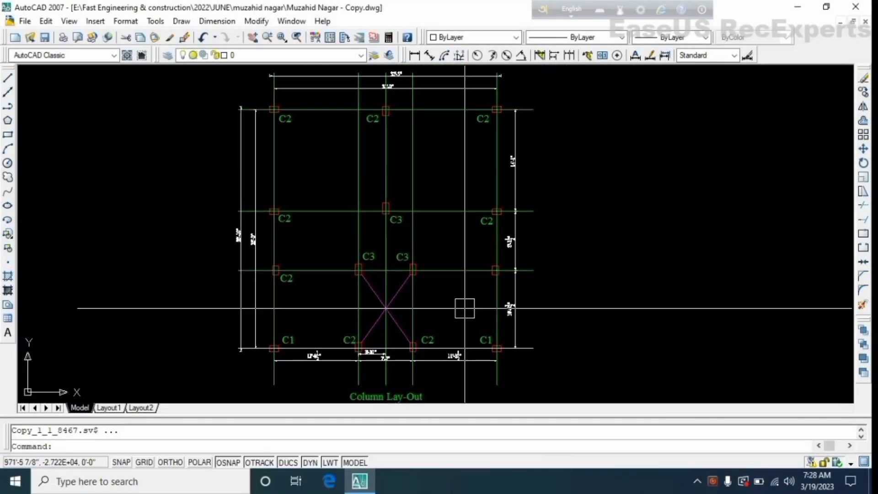
scroll(429, 322, down, 8)
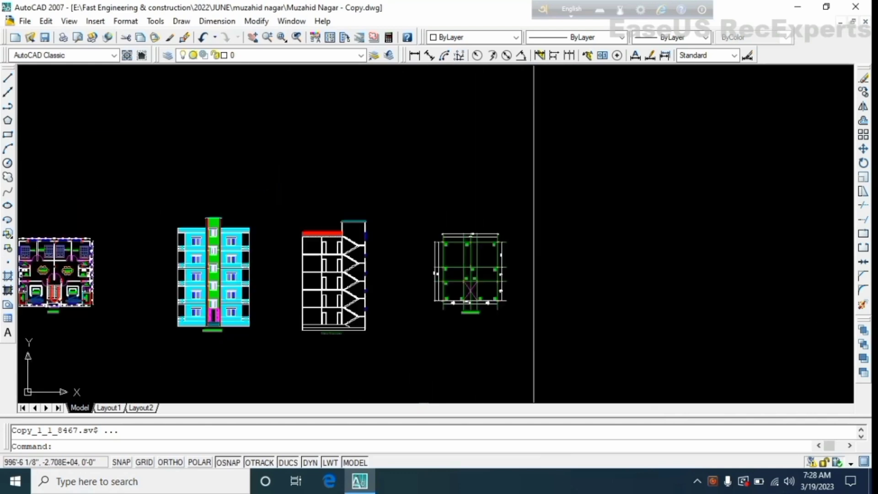
Examine the reference column and footing layout sheets and the adjoining schedule of columns and footings
scroll(490, 264, up, 10)
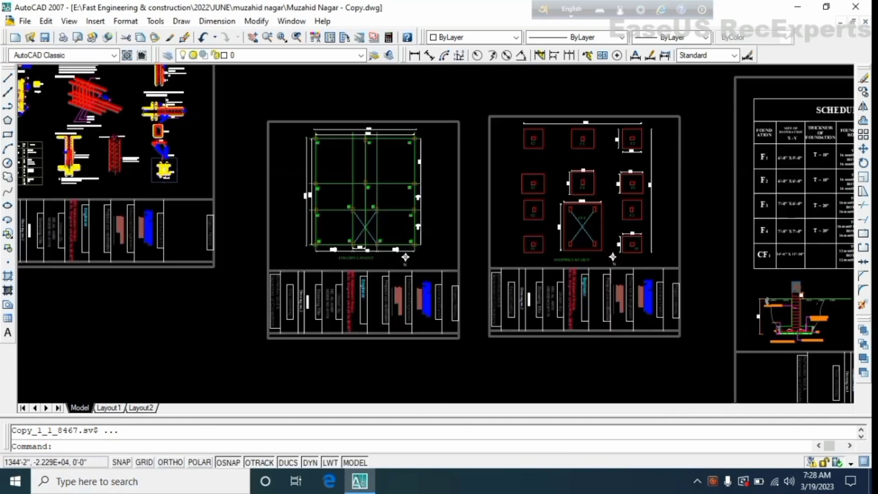
scroll(449, 286, down, 3)
mouse_move(490, 275)
middle_down()
mouse_move(443, 272)
mouse_move(437, 220)
middle_up()
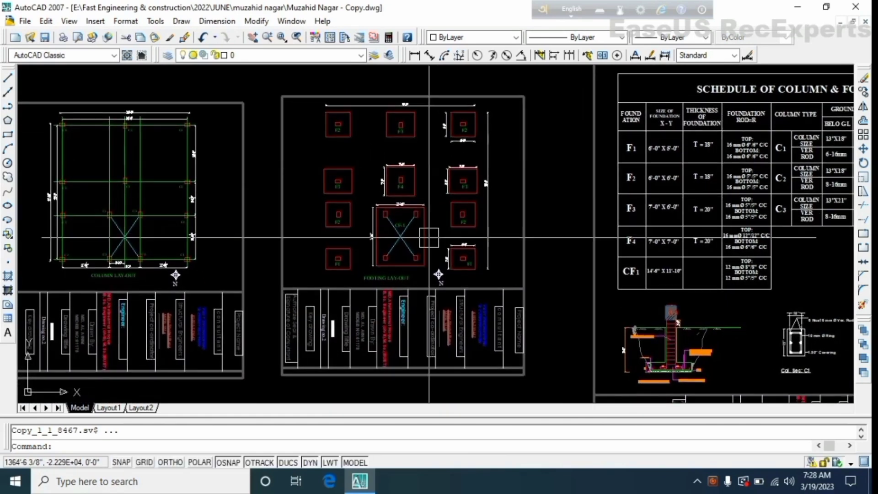